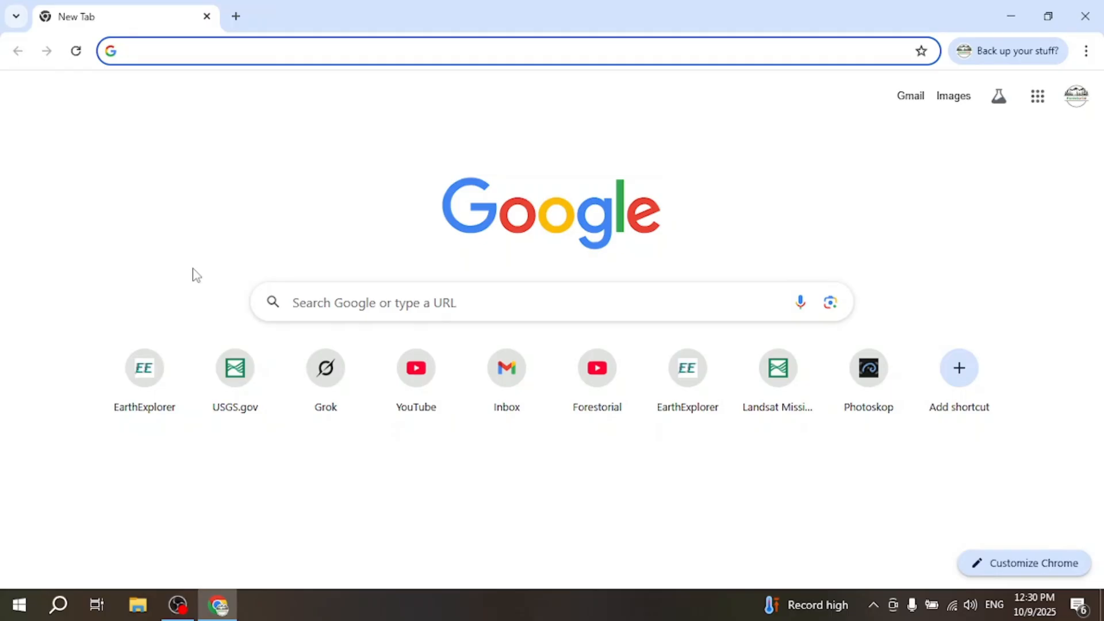
Open the usgs.gov website.
click(151, 58)
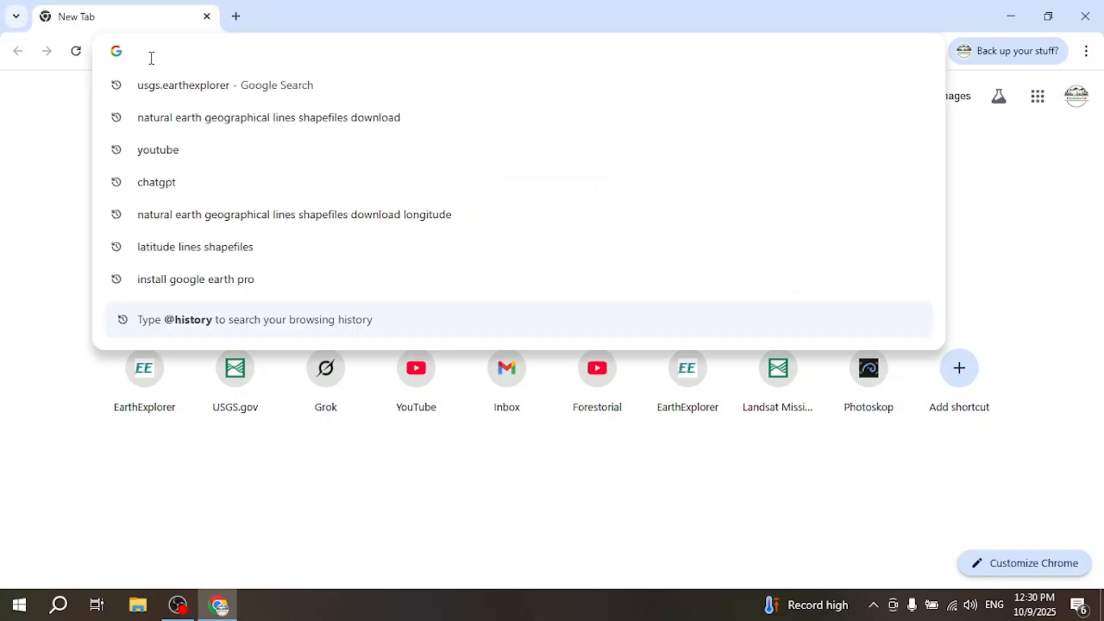
text(usgs.)
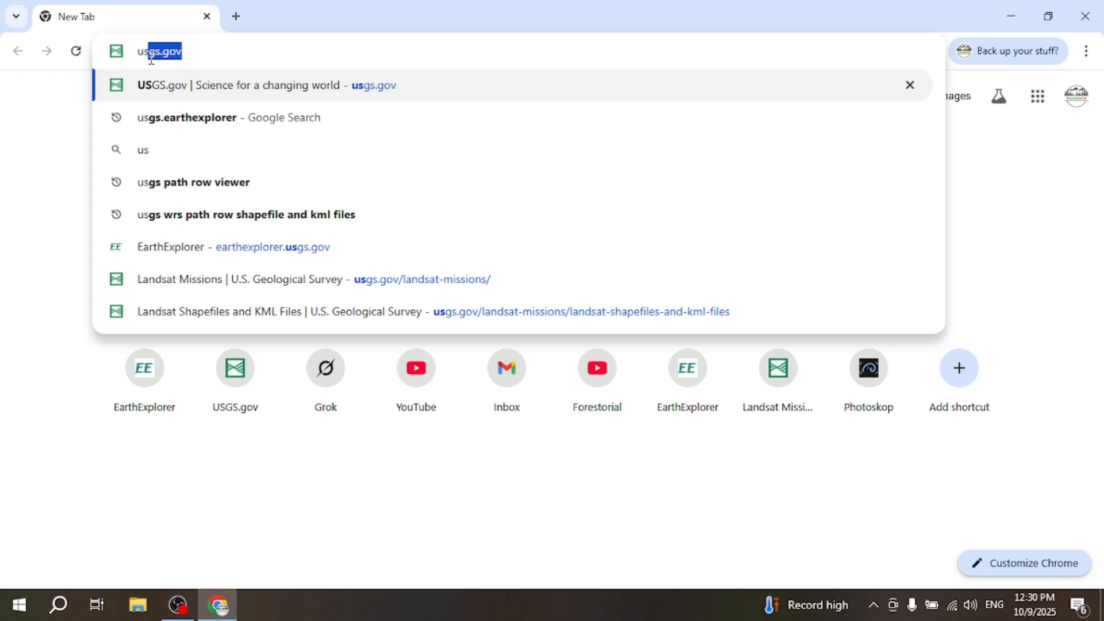
text(gov)
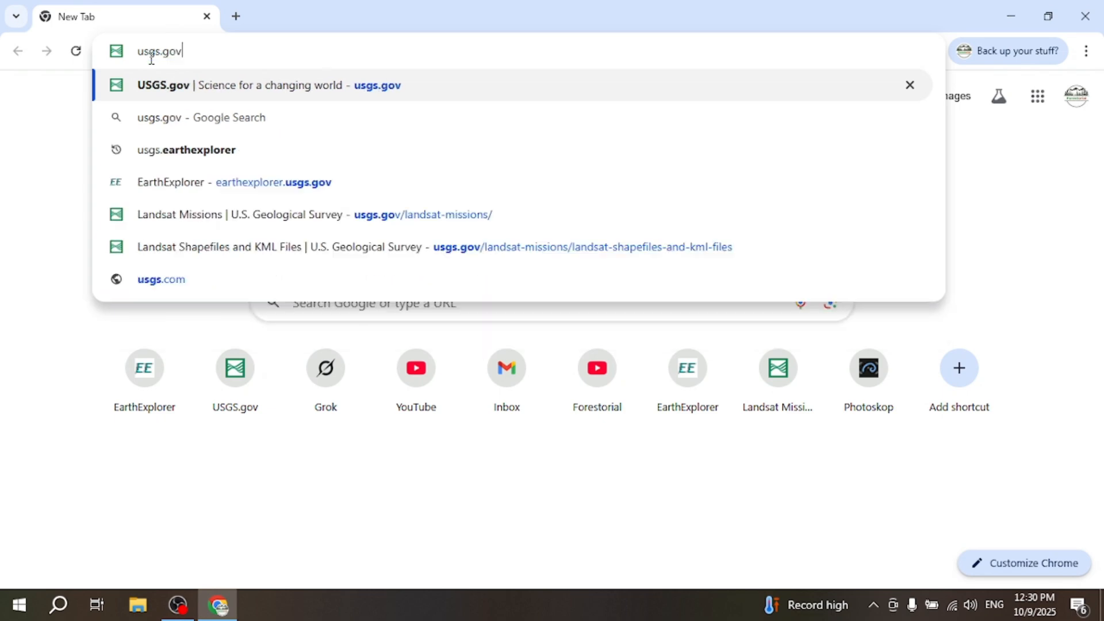
key(Return)
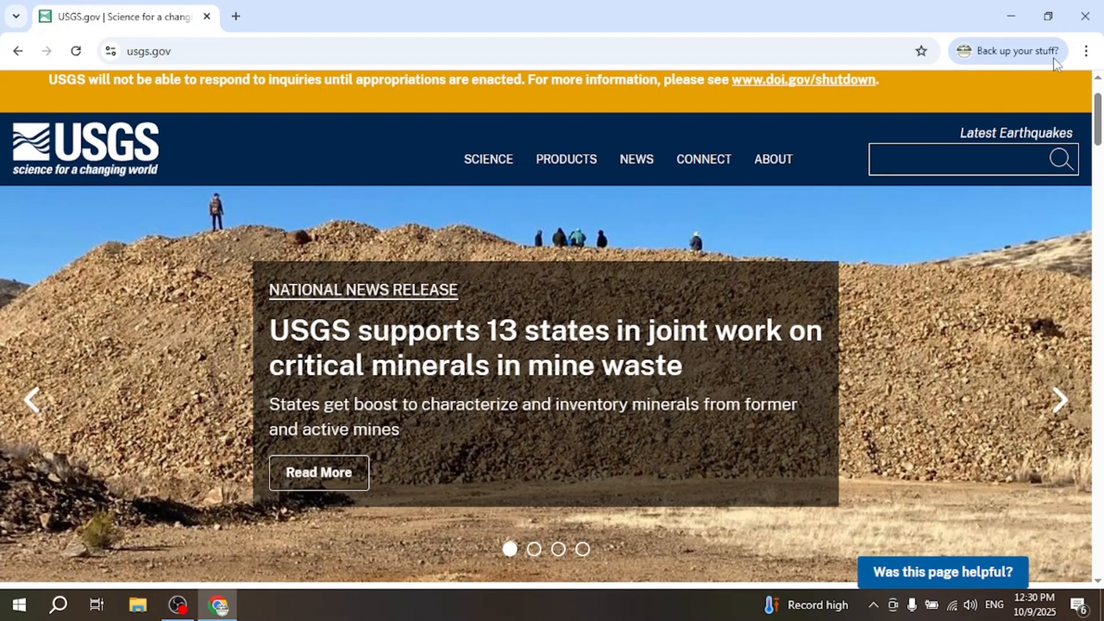
Search the USGS site for "Landsat shapefiles and Kml files" and open the Landsat Shapefiles and KML Files result.
click(945, 160)
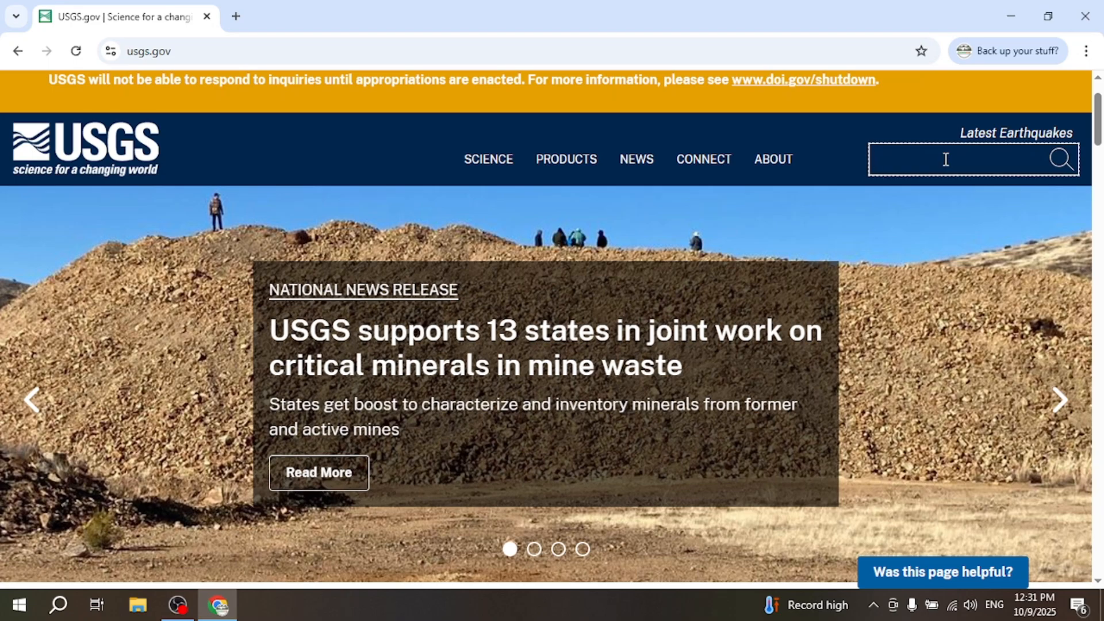
text(Landsat)
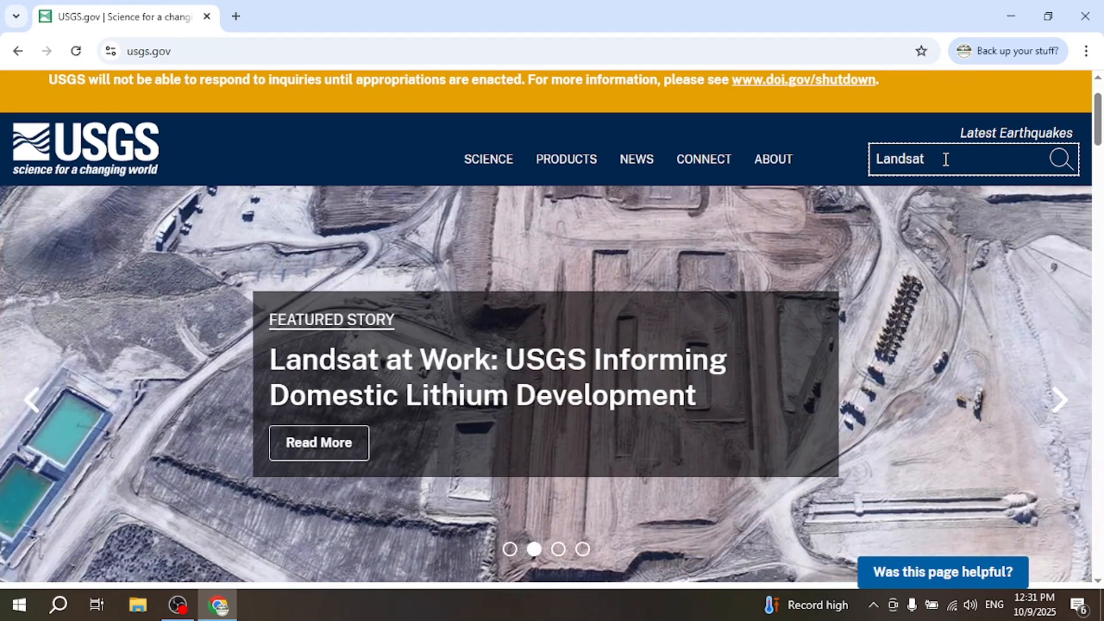
text( shapefiles and Kml files)
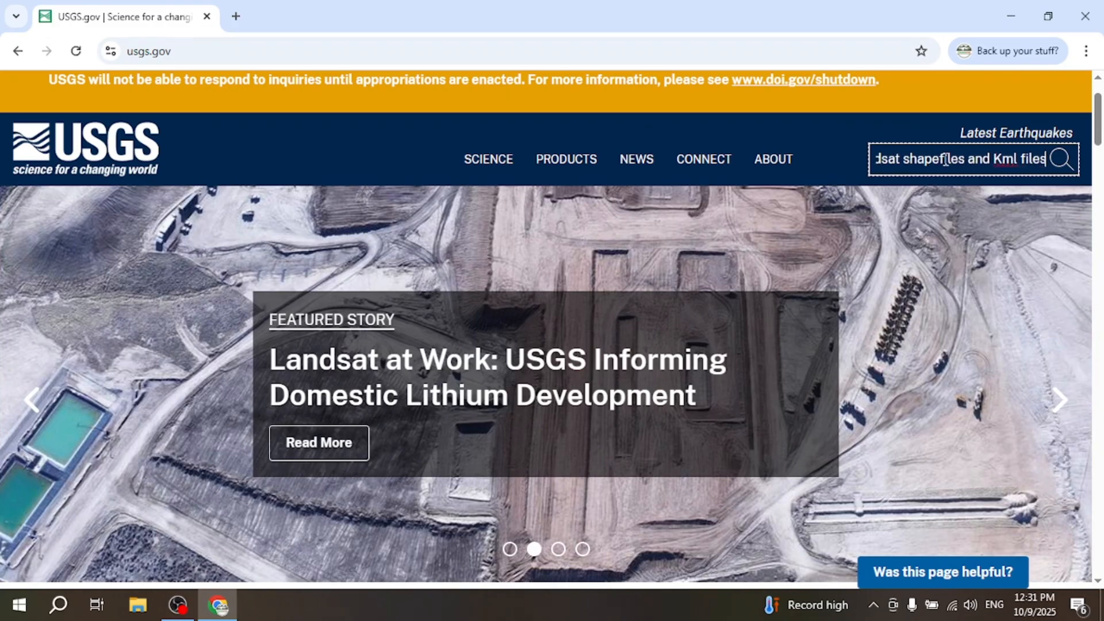
key(Return)
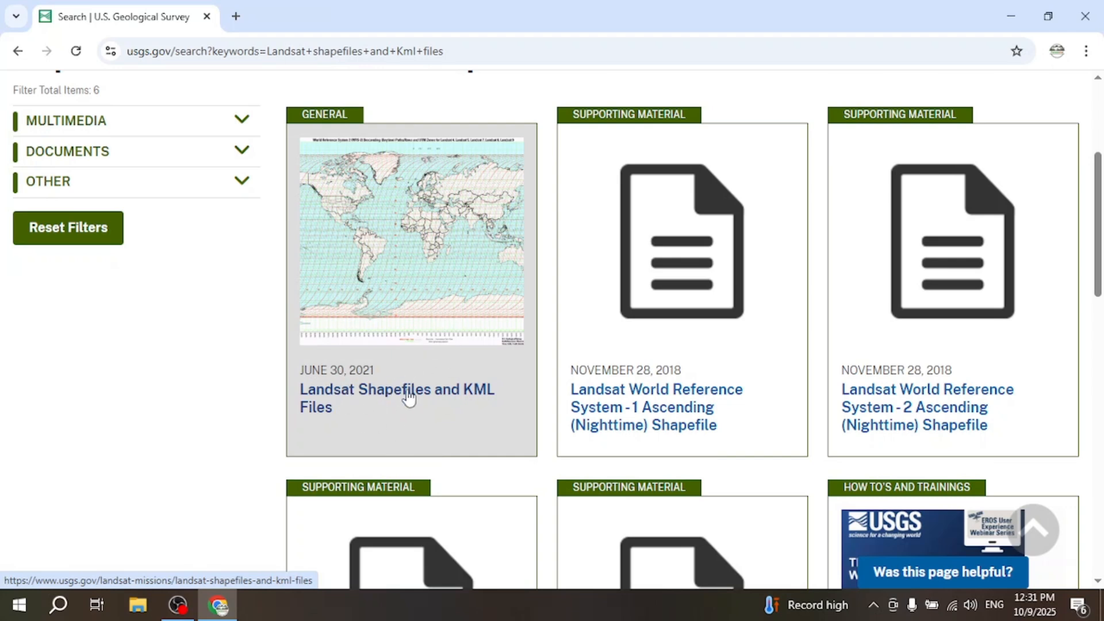
click(348, 399)
Examine the Shapefiles and KML Files sections, comparing which Landsat missions the WRS-1 and WRS-2 shapefiles cover.
scroll(523, 389, down, 1)
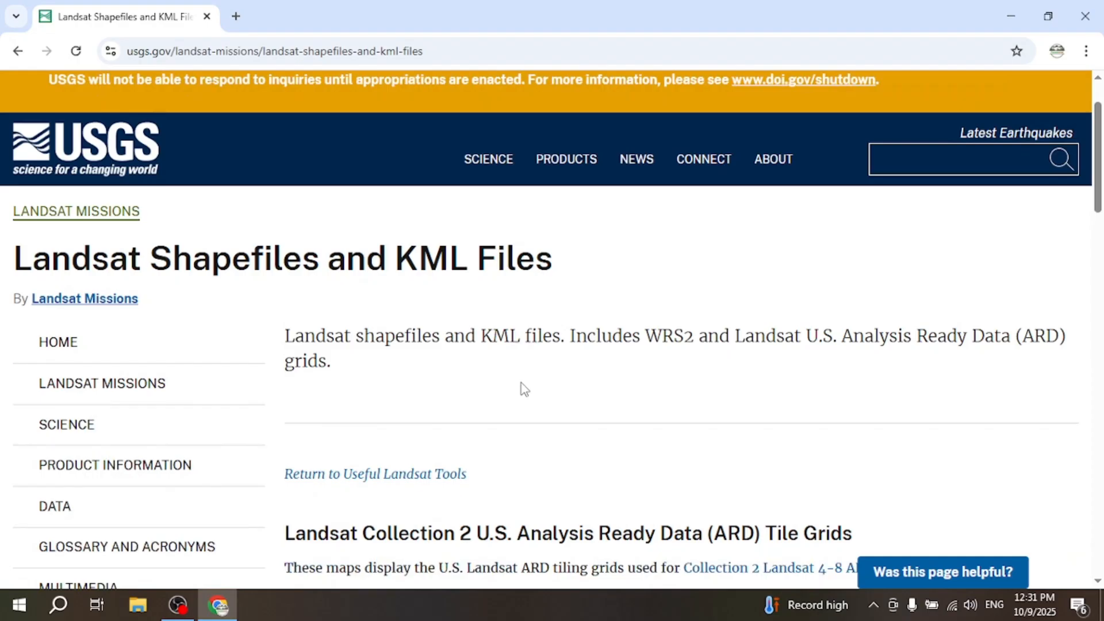
scroll(524, 389, down, 1)
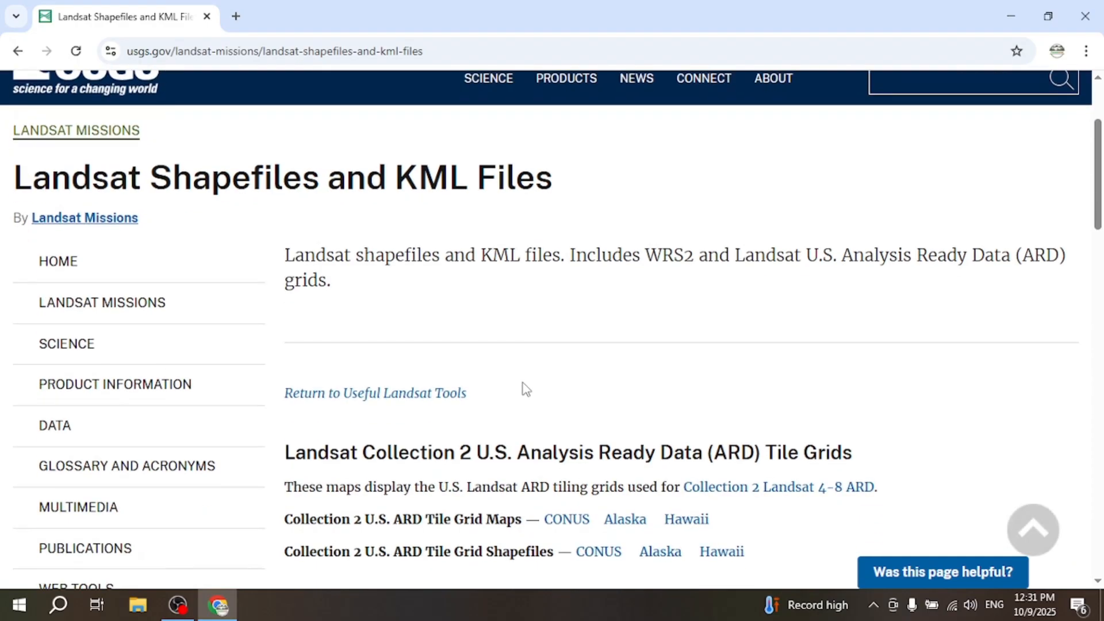
scroll(524, 389, down, 1)
scroll(524, 385, down, 2)
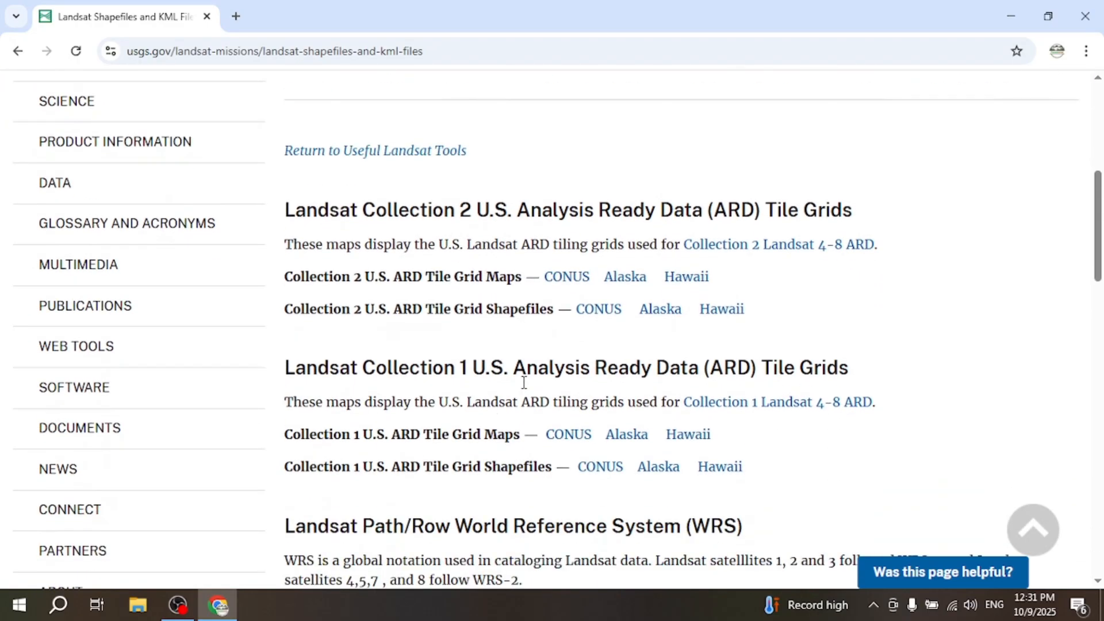
scroll(523, 382, down, 3)
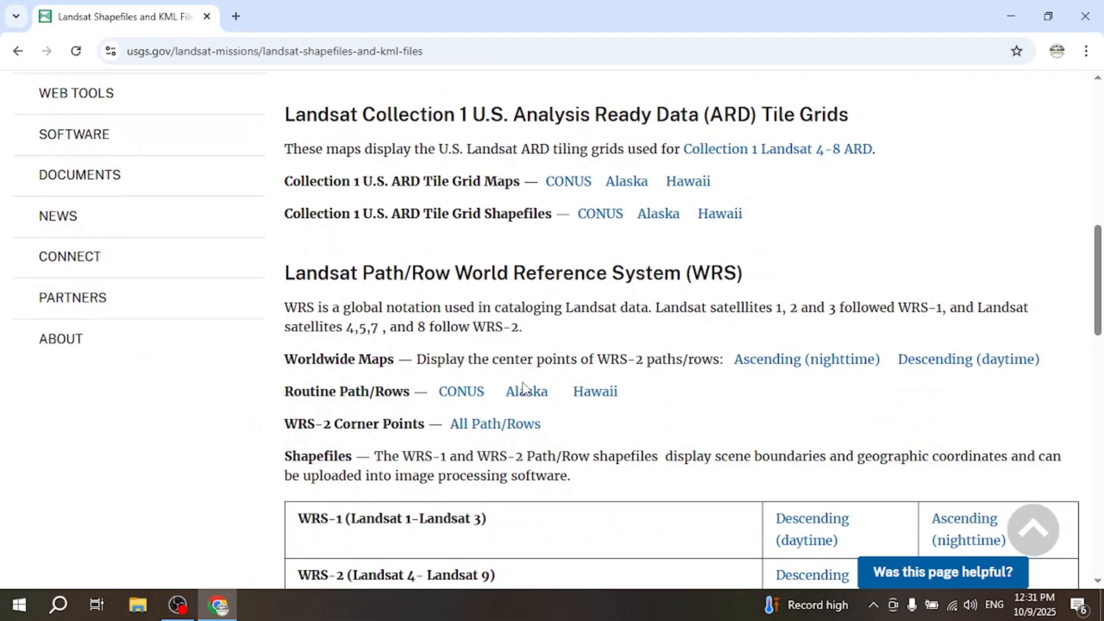
scroll(523, 389, down, 3)
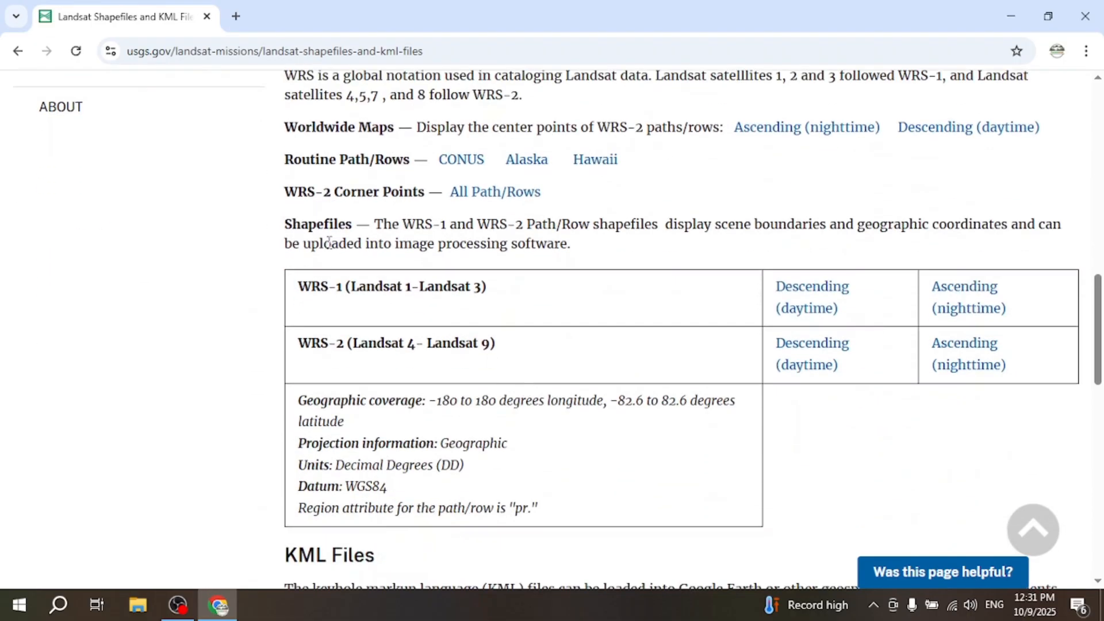
drag(289, 228, 356, 221)
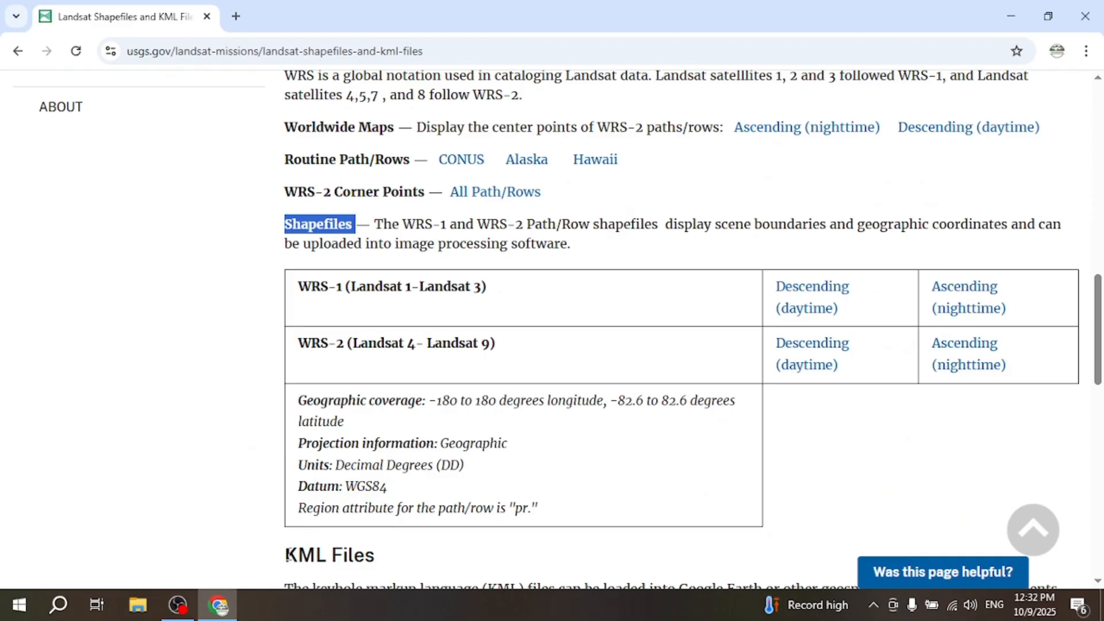
drag(287, 554, 381, 566)
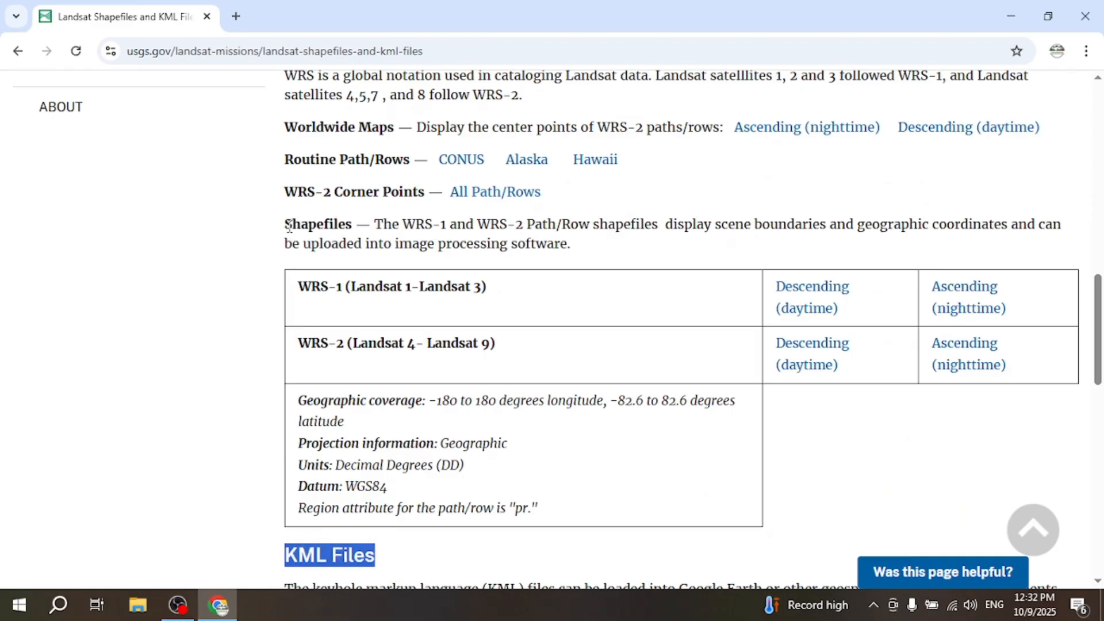
click(287, 227)
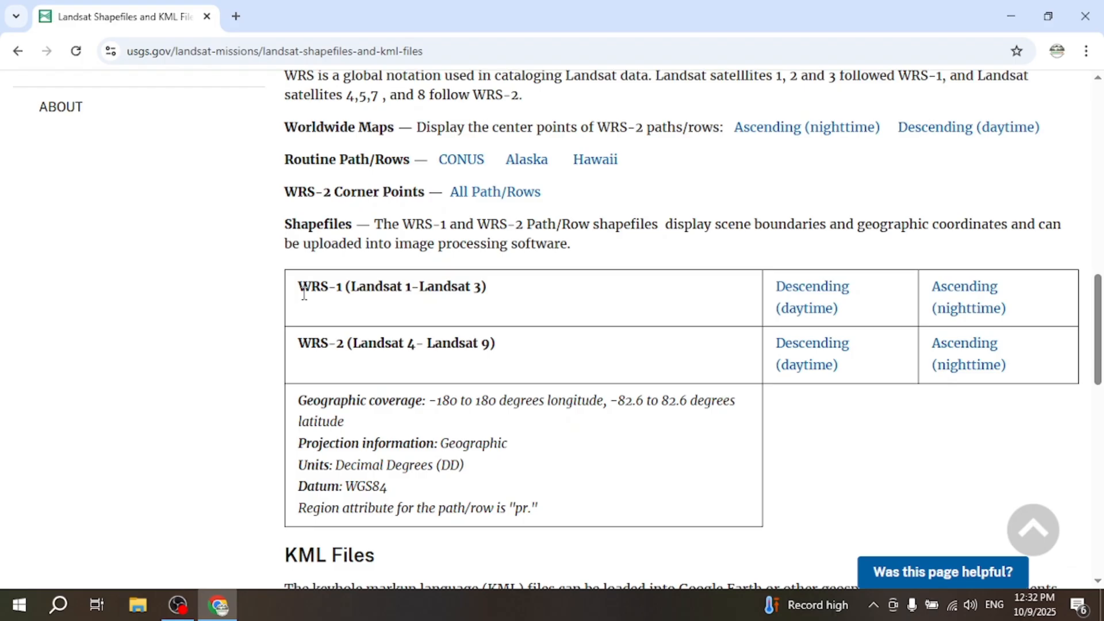
drag(298, 290, 374, 299)
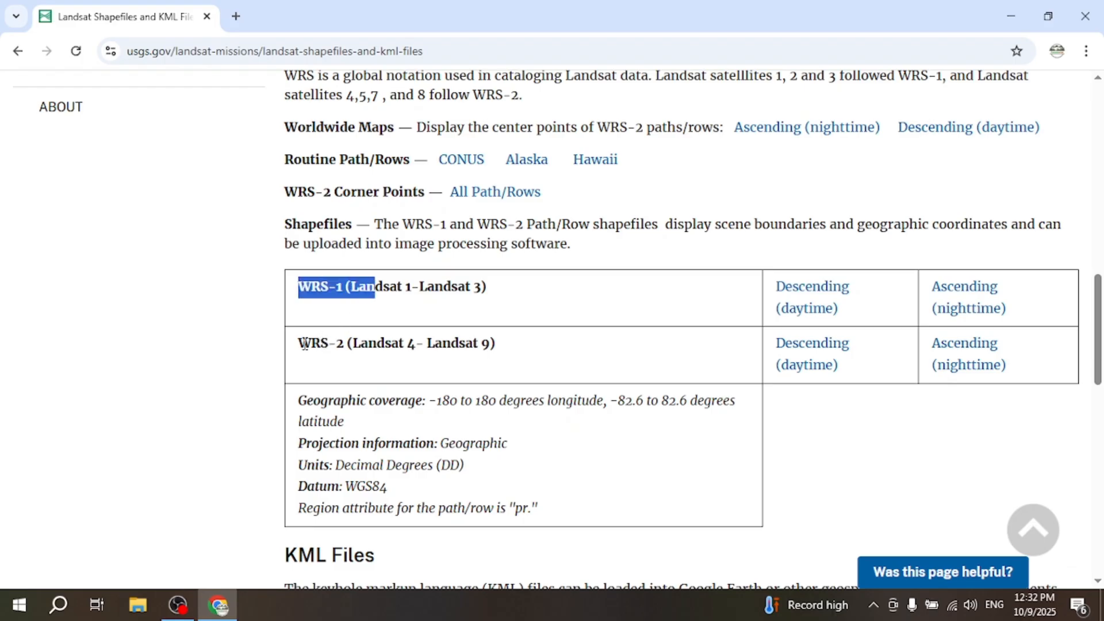
drag(300, 345, 345, 343)
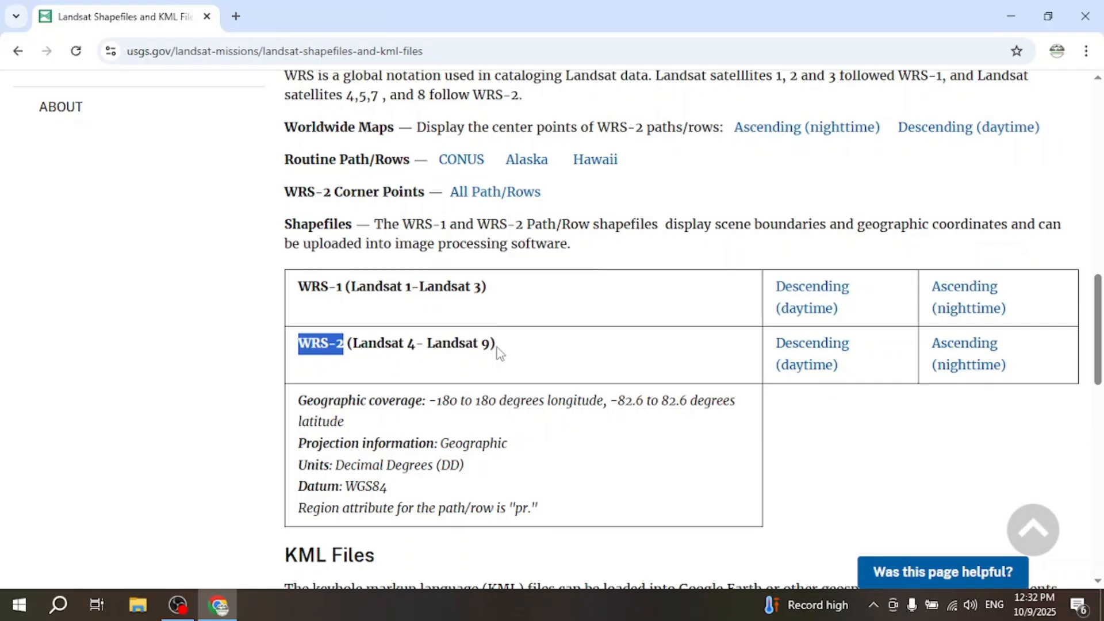
drag(347, 362, 352, 364)
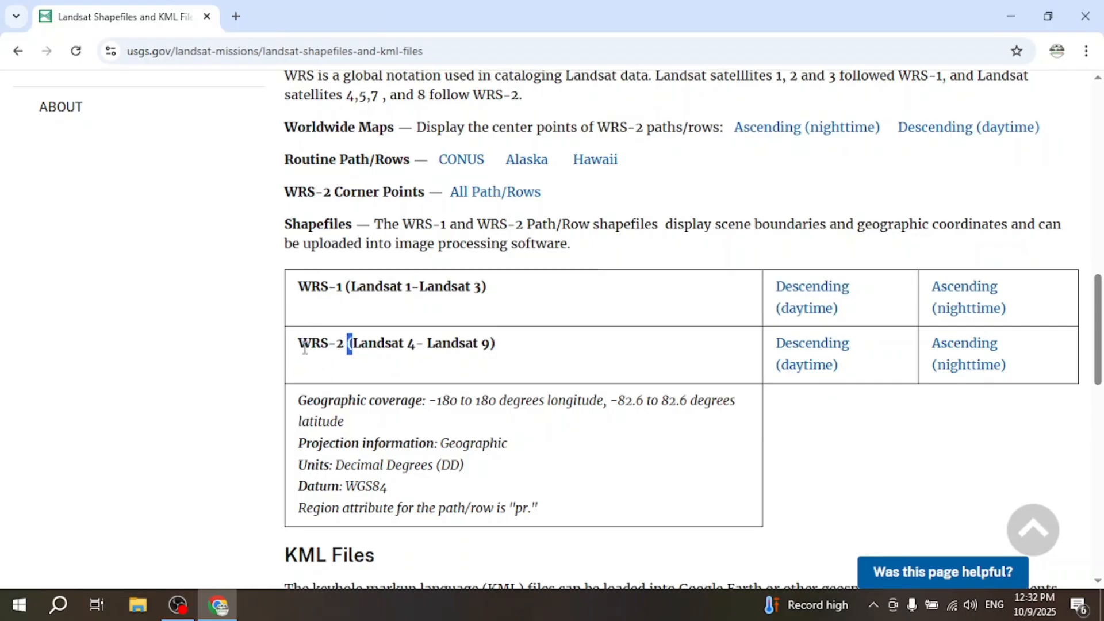
drag(300, 348, 361, 346)
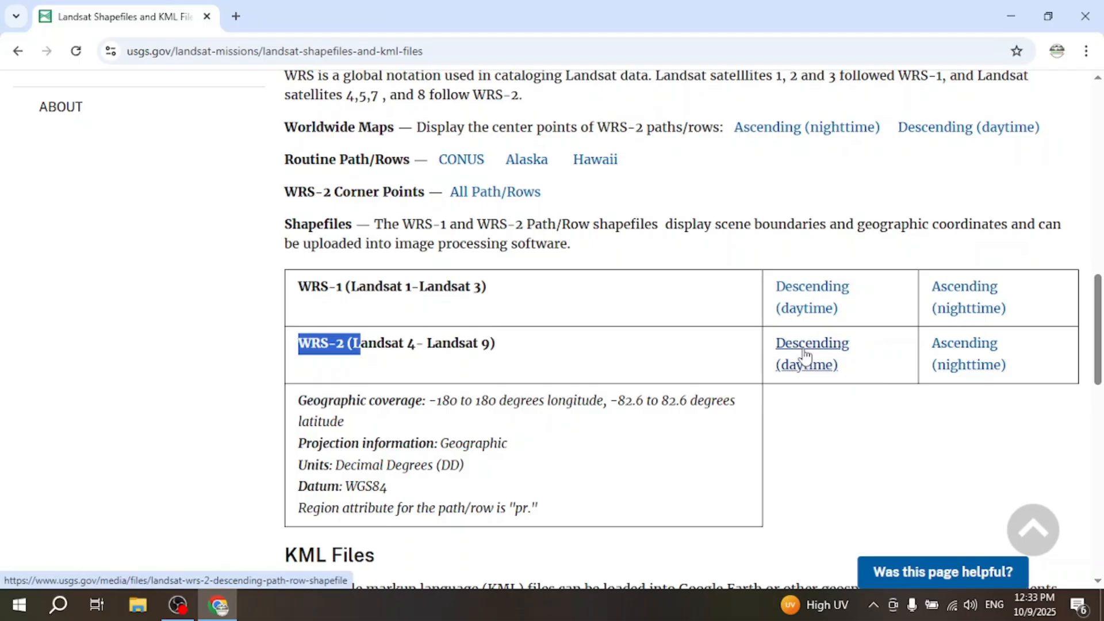
Open the WRS-2 descending (daytime) shapefile page and download WRS2_descending.zip.
click(805, 357)
scroll(606, 392, down, 1)
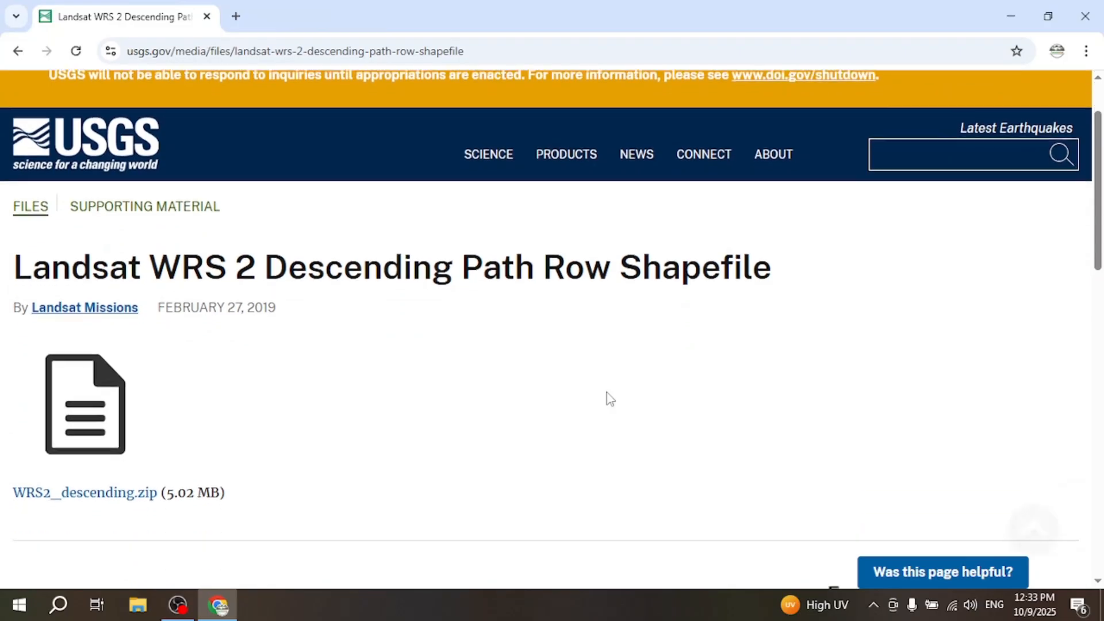
scroll(606, 392, down, 1)
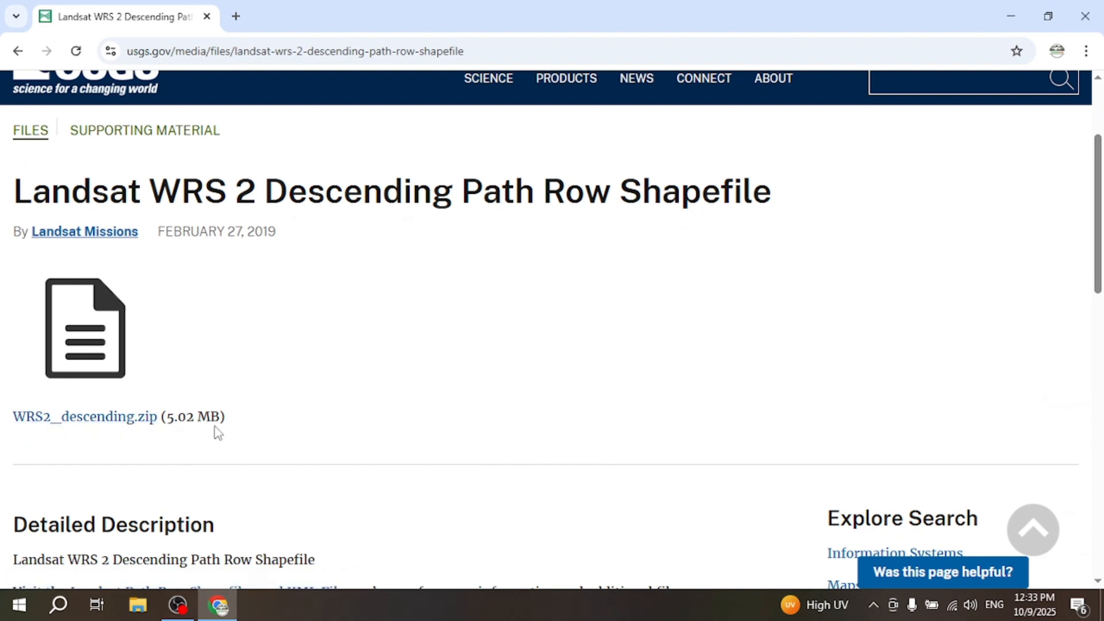
click(99, 428)
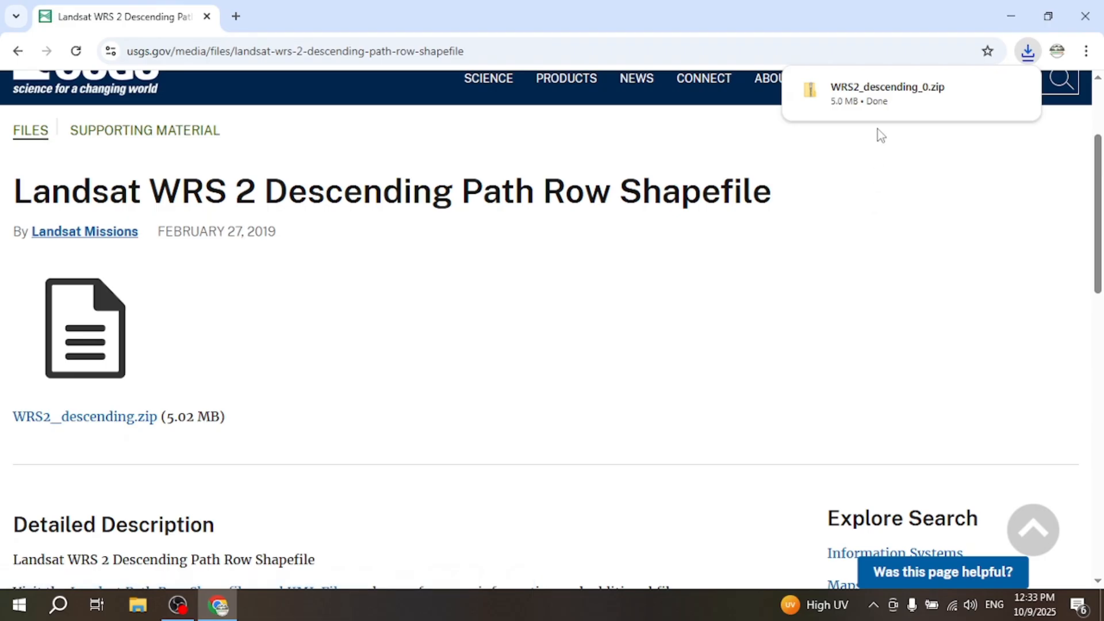
mouse_move(881, 114)
Return to the Landsat files page, download the worldwide WRS-2 scene boundaries file WRS-2_bound_world_0.kml, and close the browser.
click(18, 52)
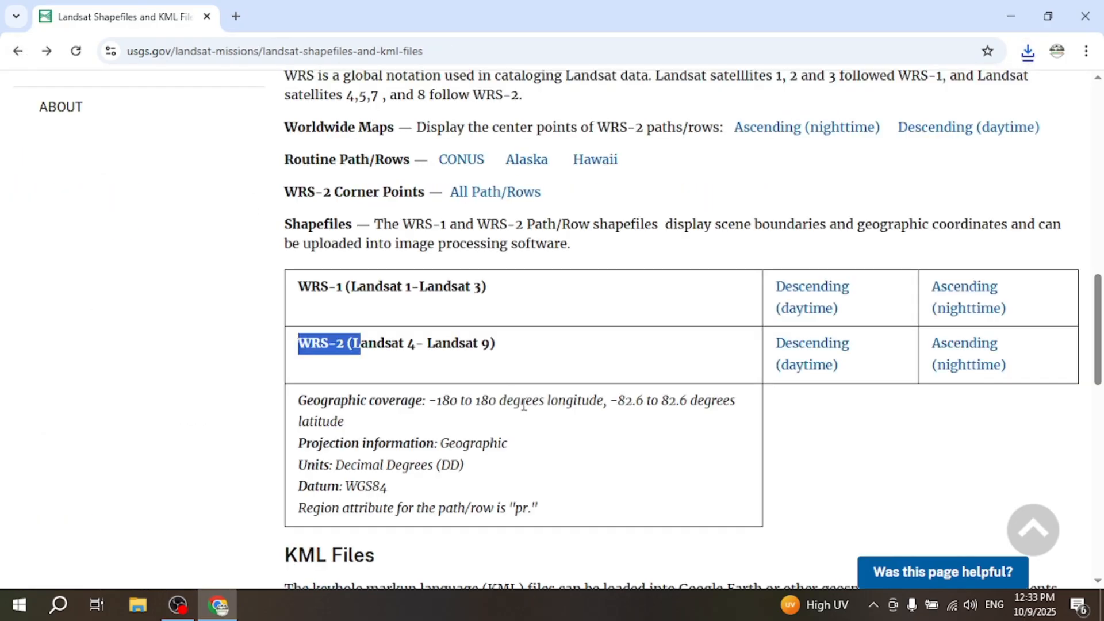
scroll(532, 402, down, 4)
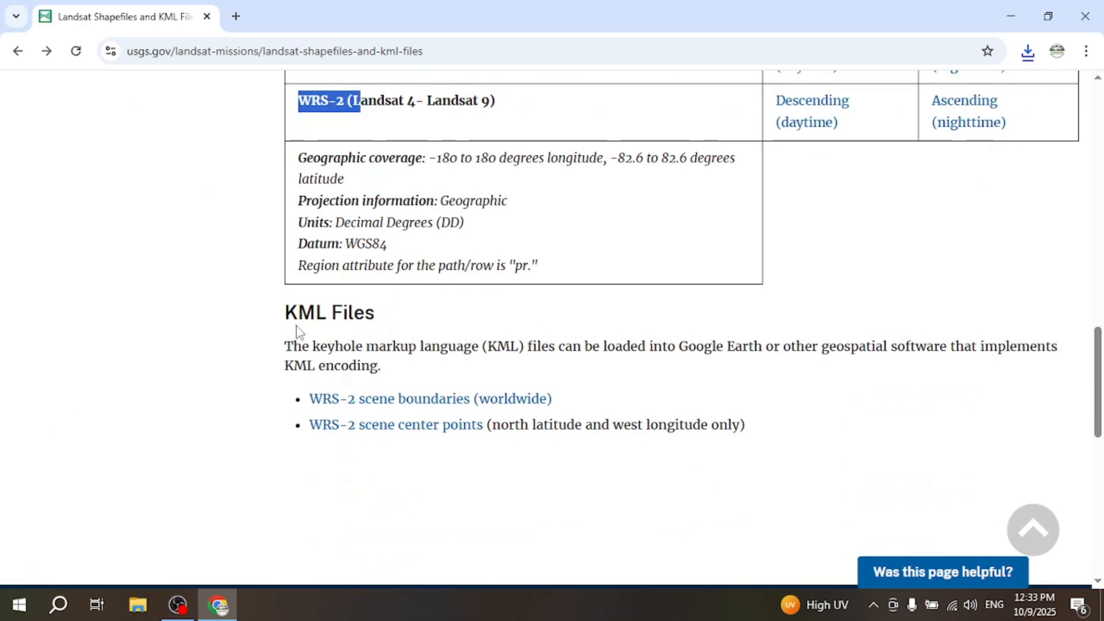
drag(285, 314, 398, 318)
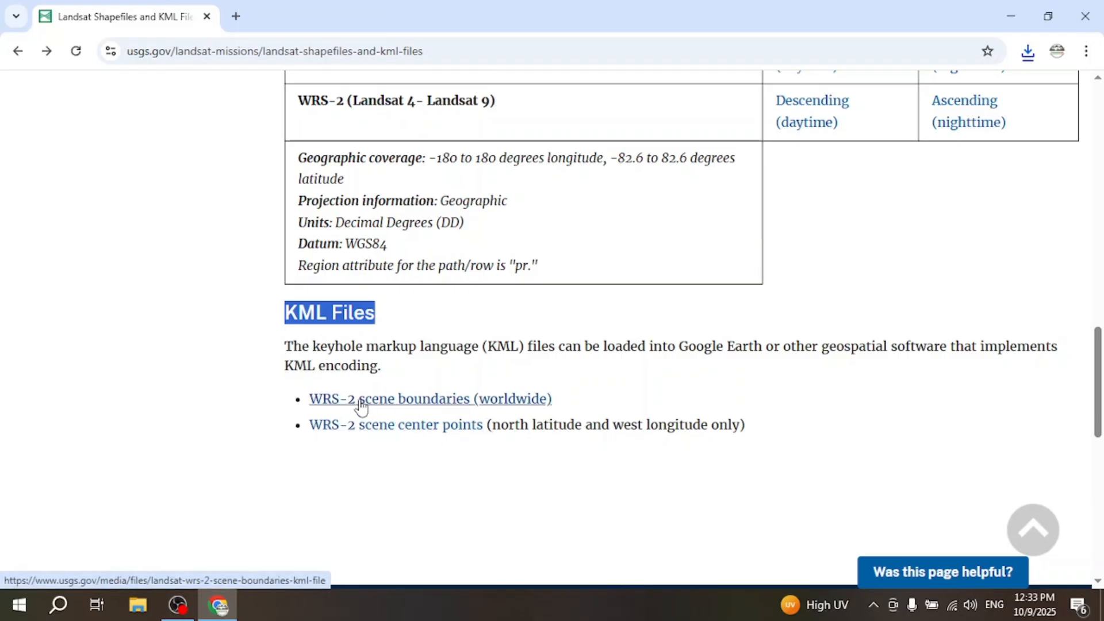
click(430, 407)
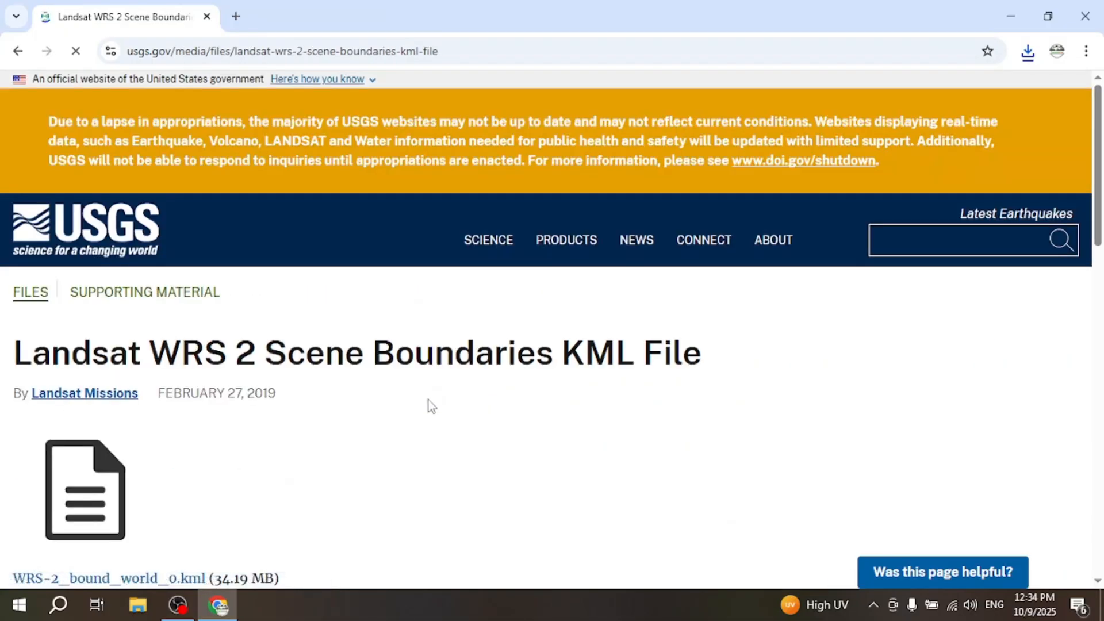
scroll(431, 407, down, 3)
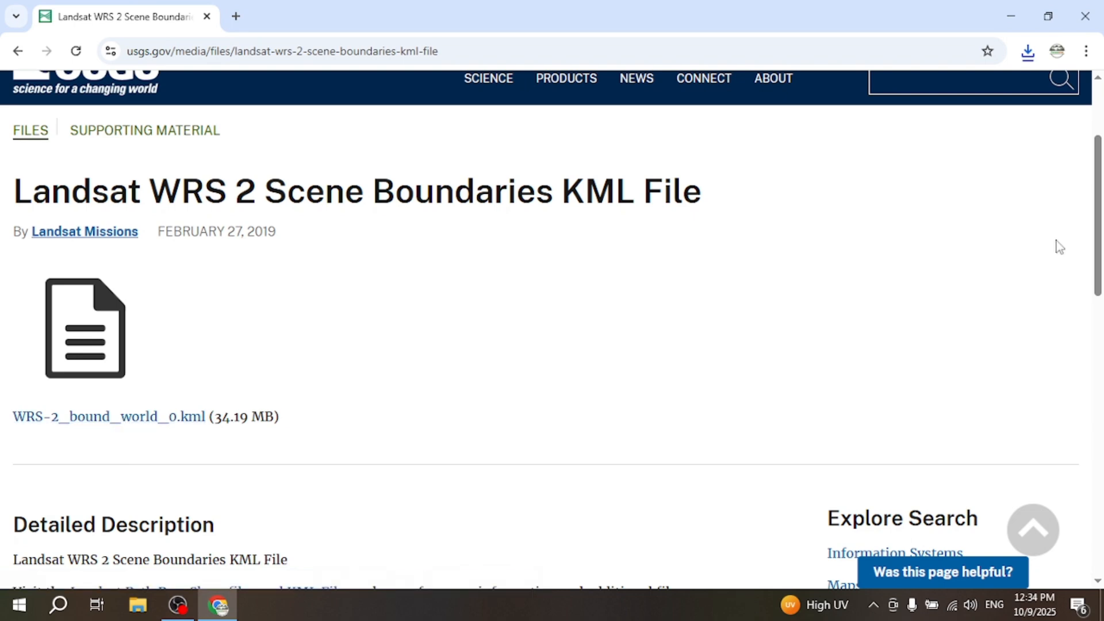
click(1084, 18)
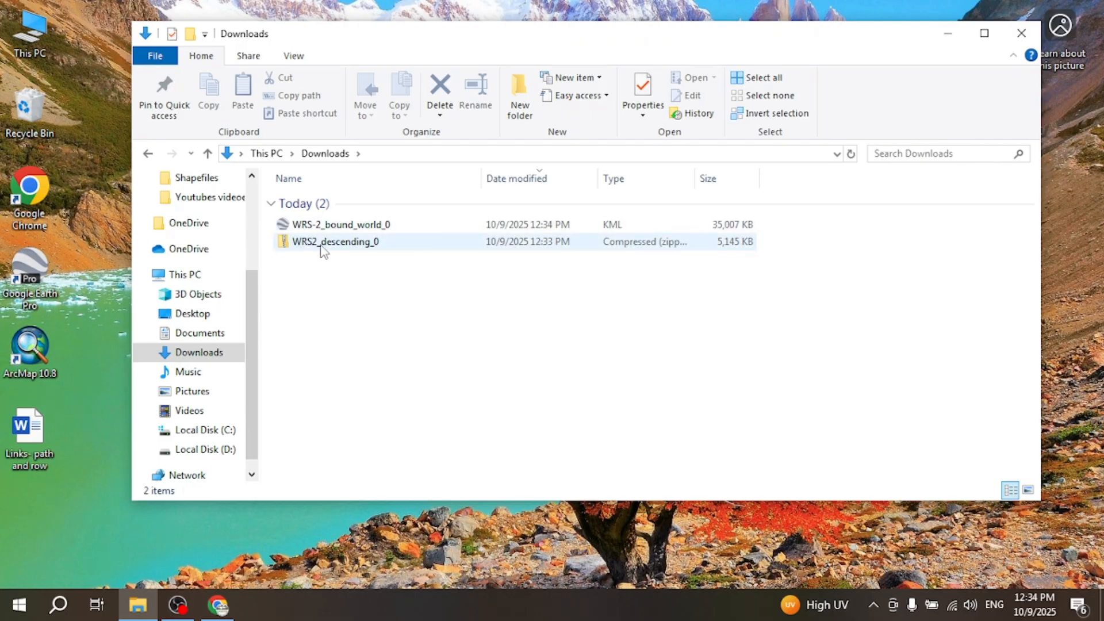
Open the WRS-2_bound_world_0 KML file from the Downloads folder in Google Earth Pro.
click(348, 229)
right_click(348, 229)
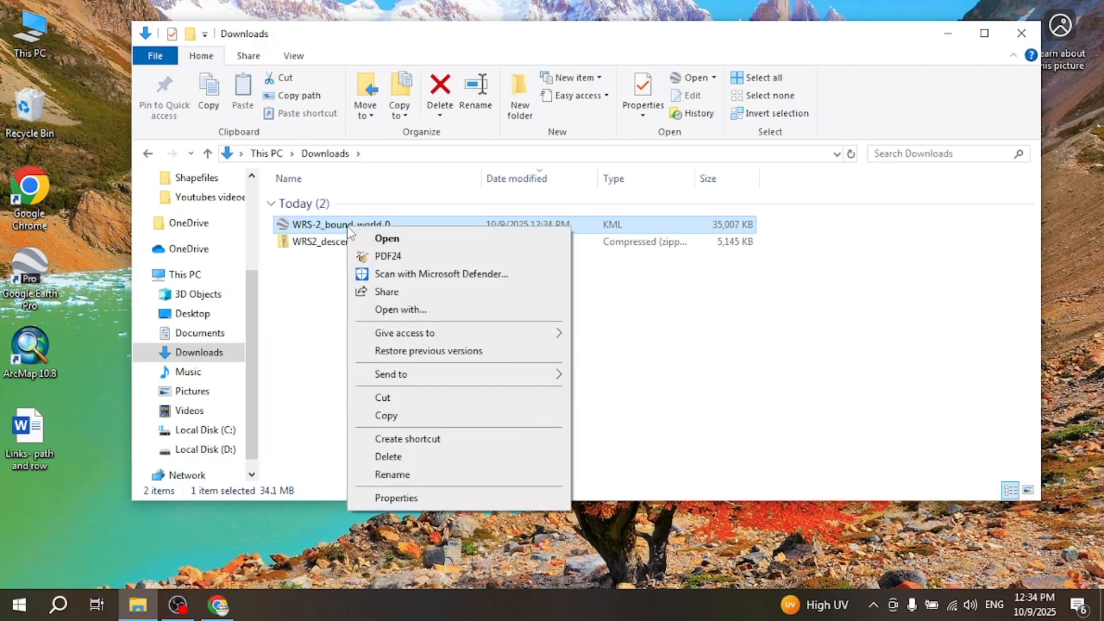
click(387, 238)
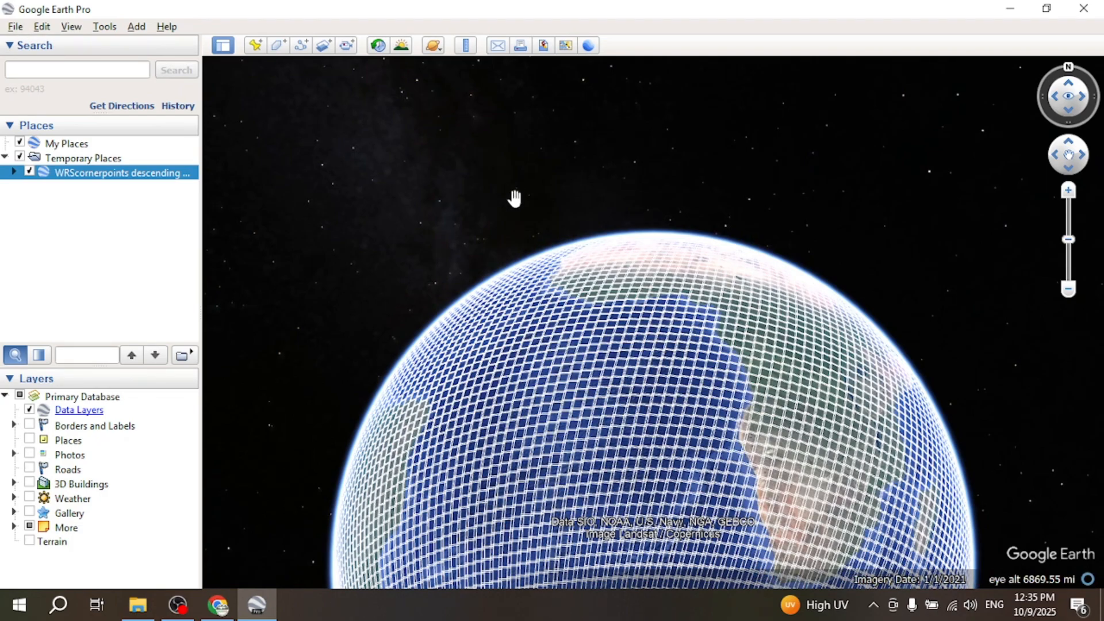
click(14, 27)
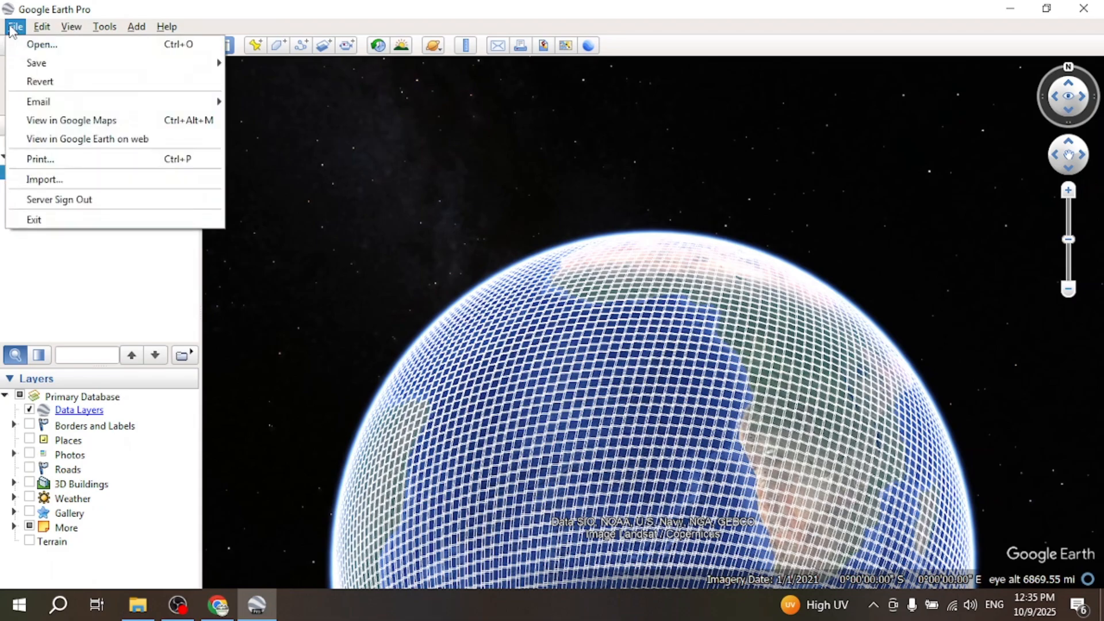
click(36, 46)
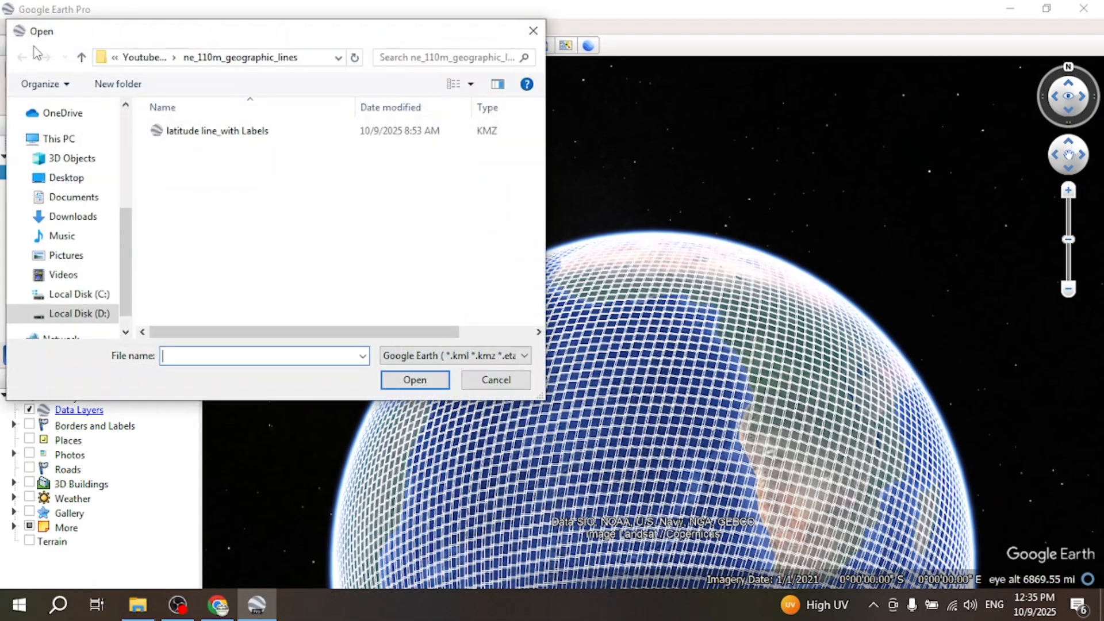
click(70, 217)
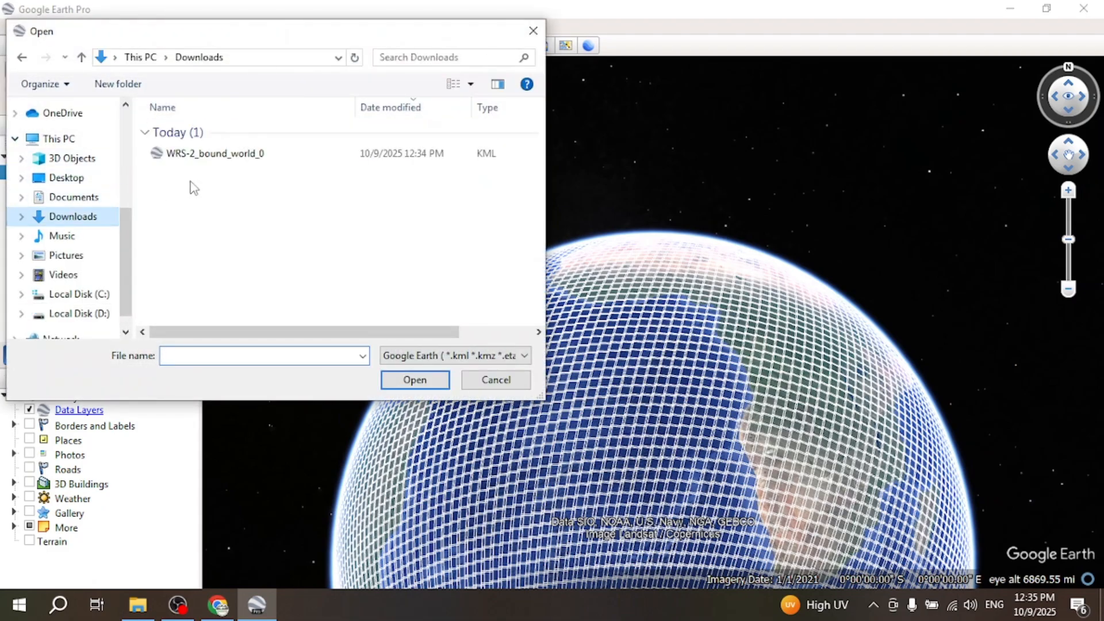
click(217, 154)
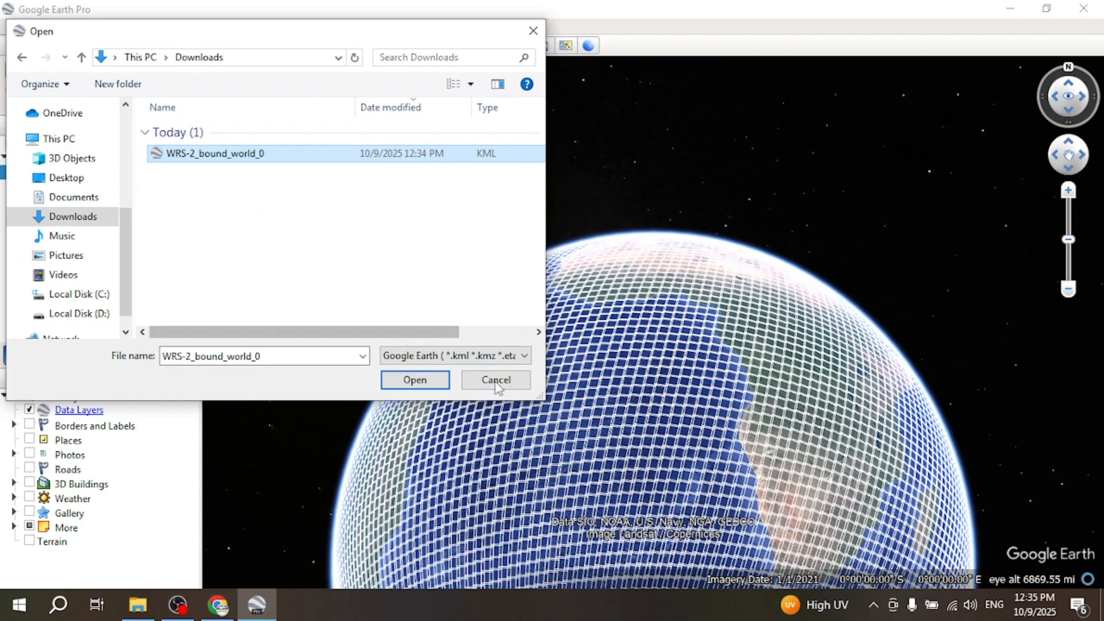
click(496, 380)
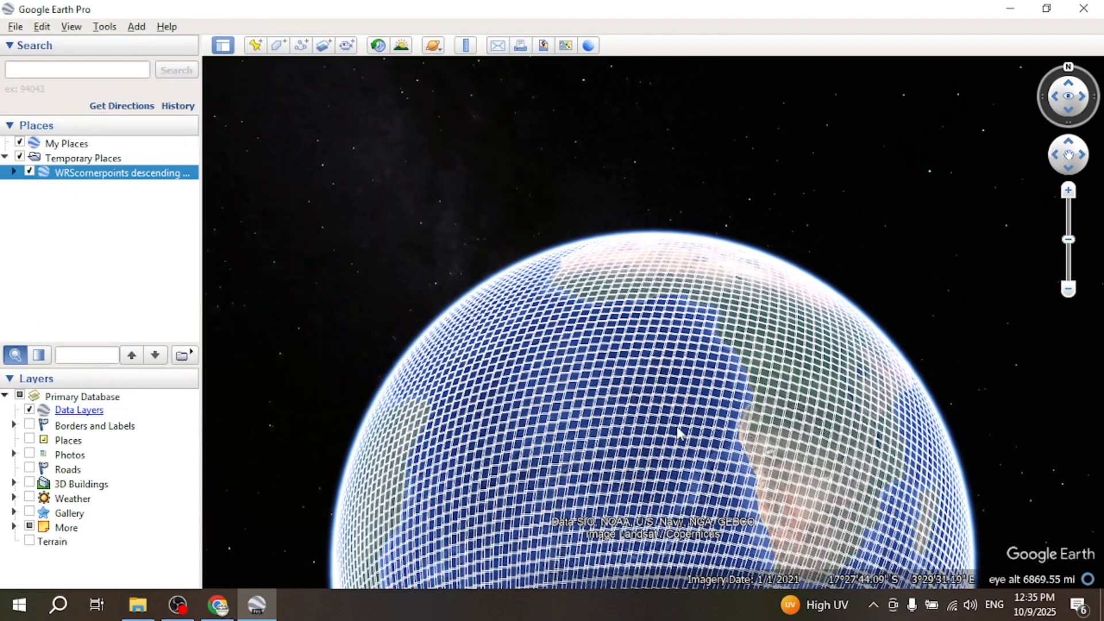
Search for Kathmandu, Nepal and fly to it on the globe.
drag(680, 436, 703, 468)
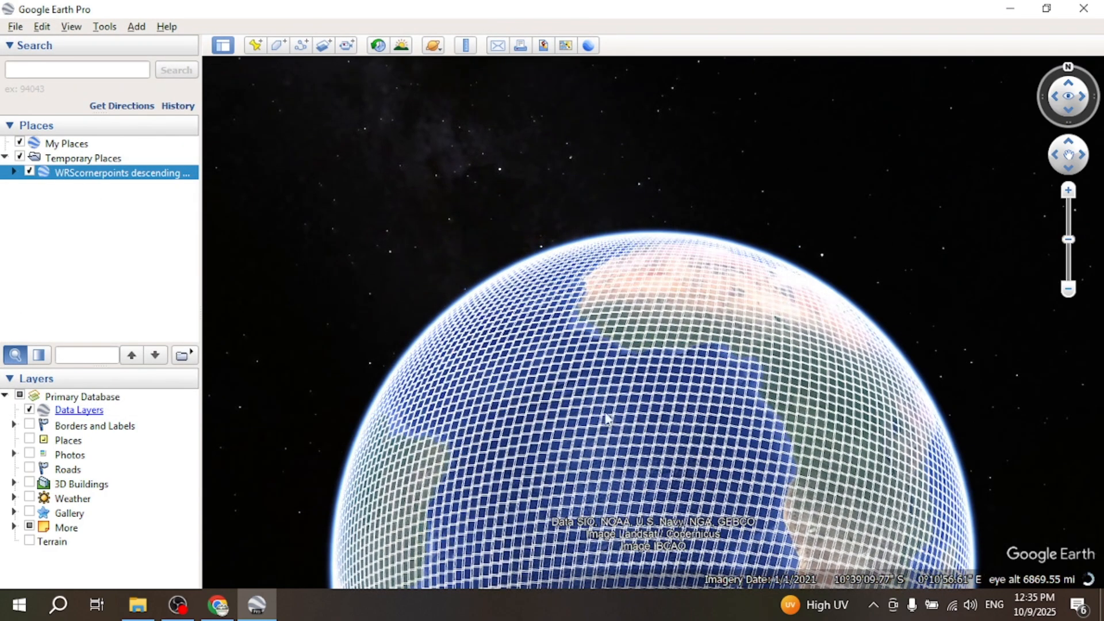
click(36, 67)
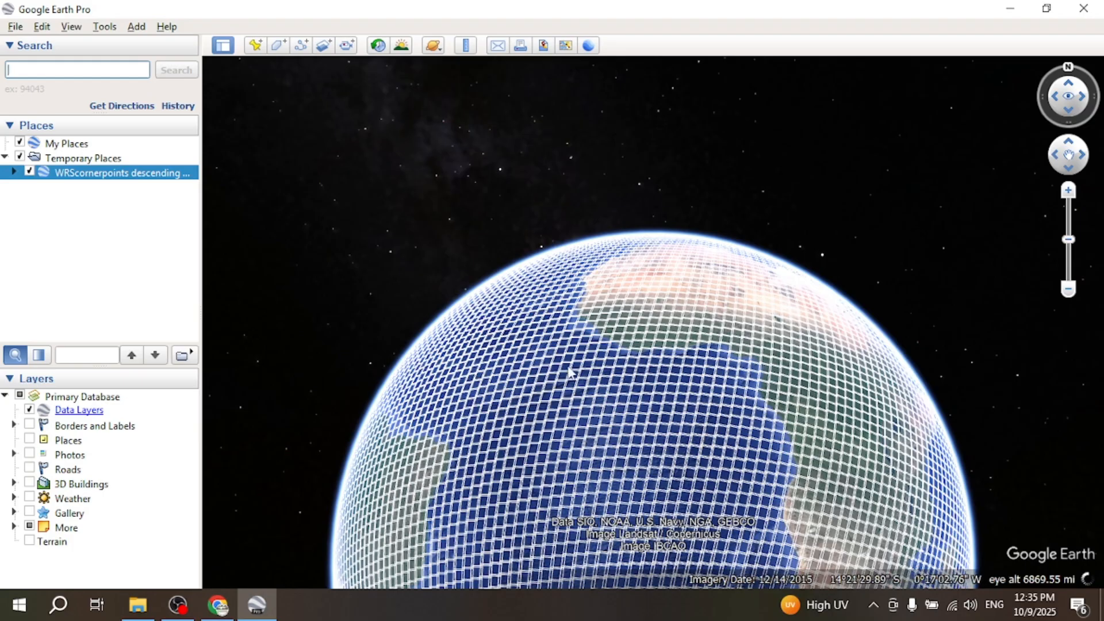
drag(711, 426, 399, 478)
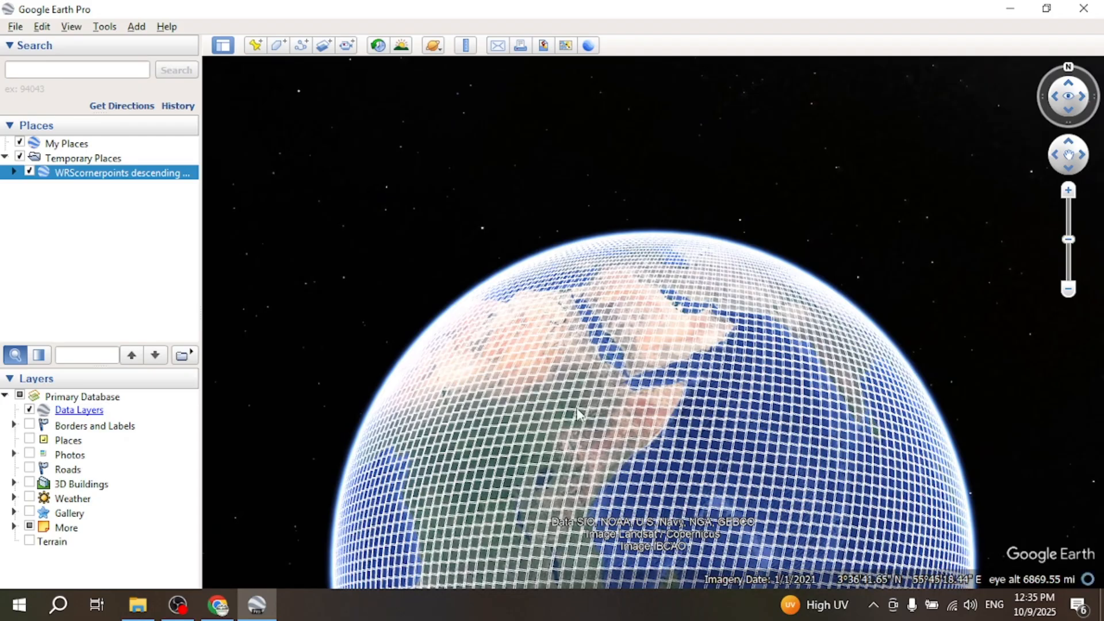
click(40, 71)
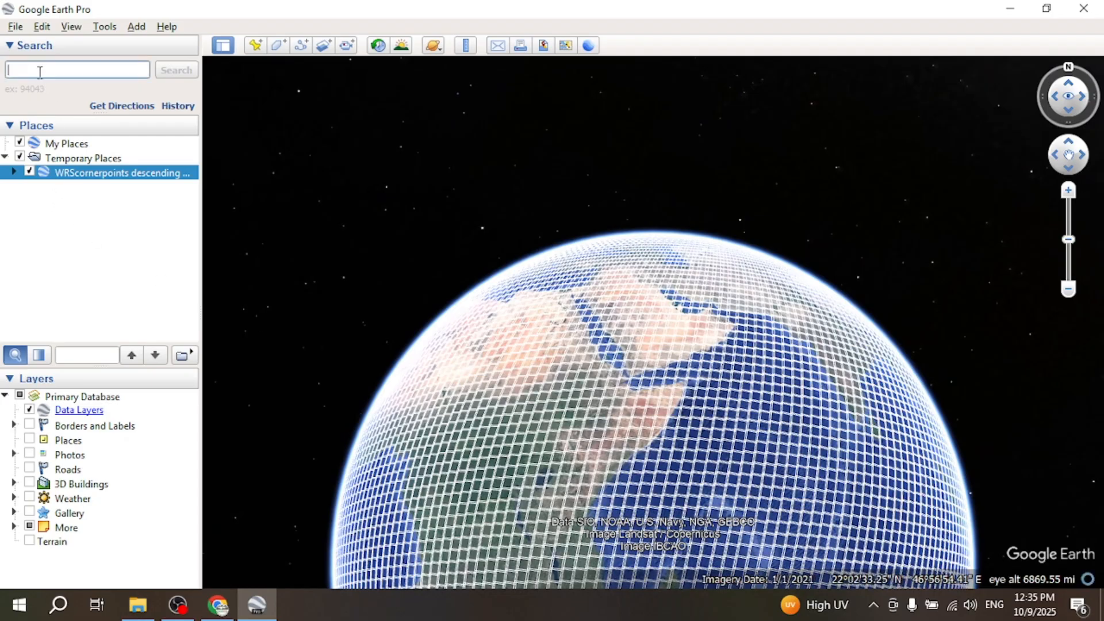
text(kathmandu, Nepal)
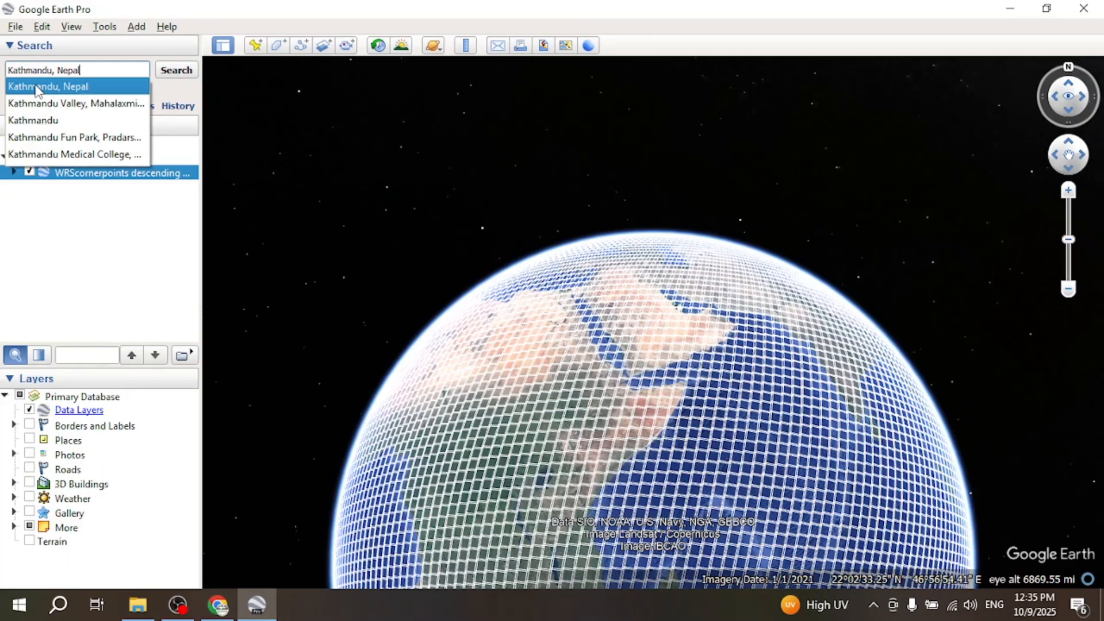
click(40, 86)
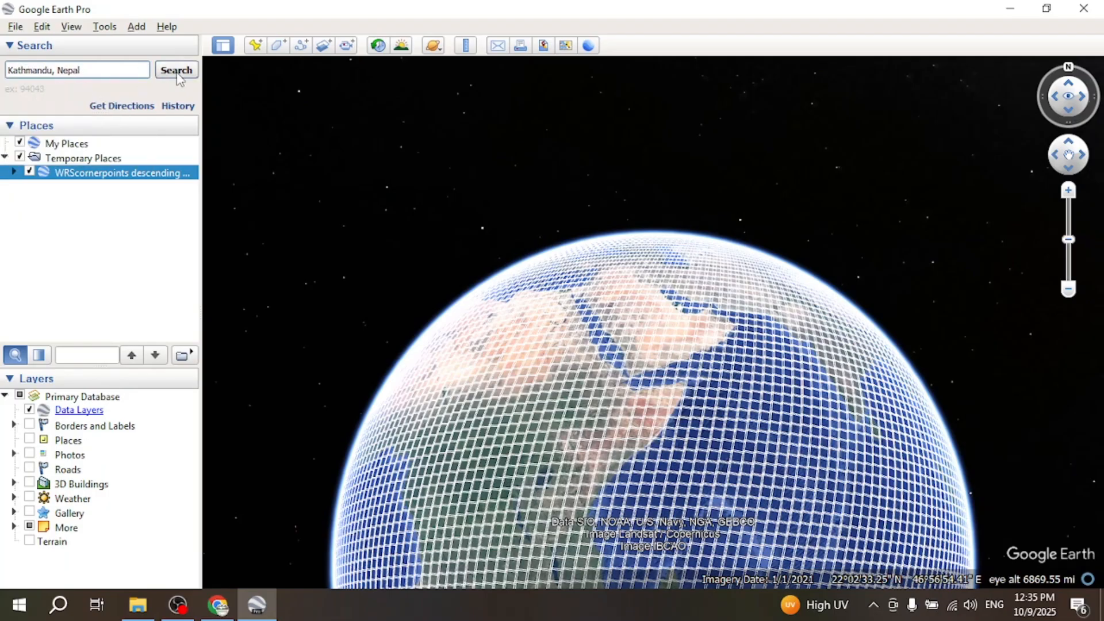
click(176, 74)
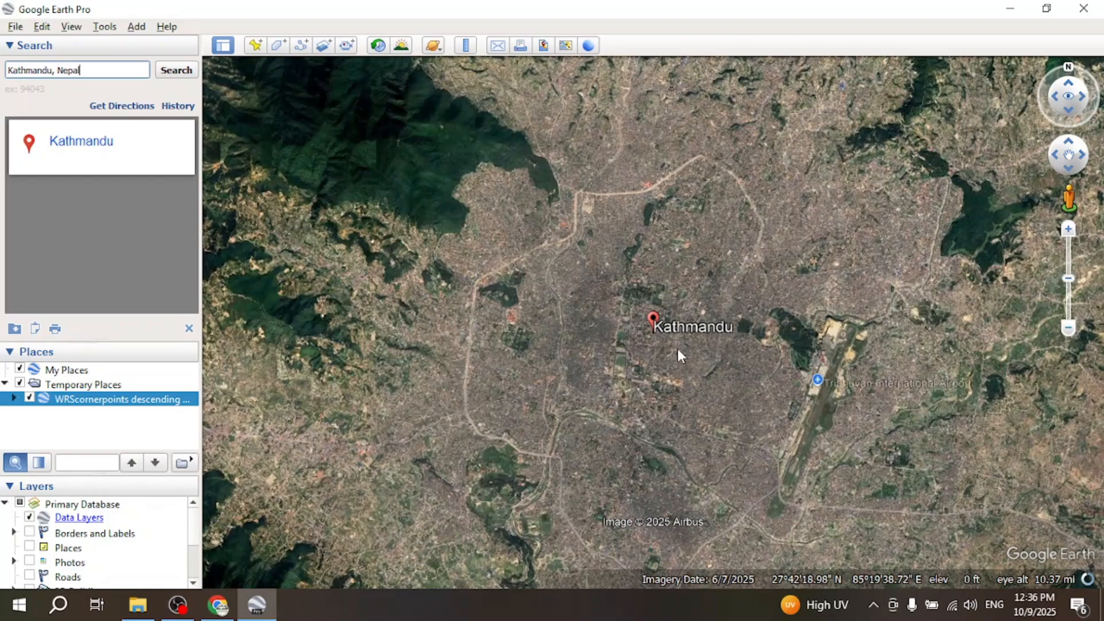
Show the path/row details of the WRS-2 scene covering Kathmandu by querying several points within and around its footprint.
scroll(695, 347, down, 5)
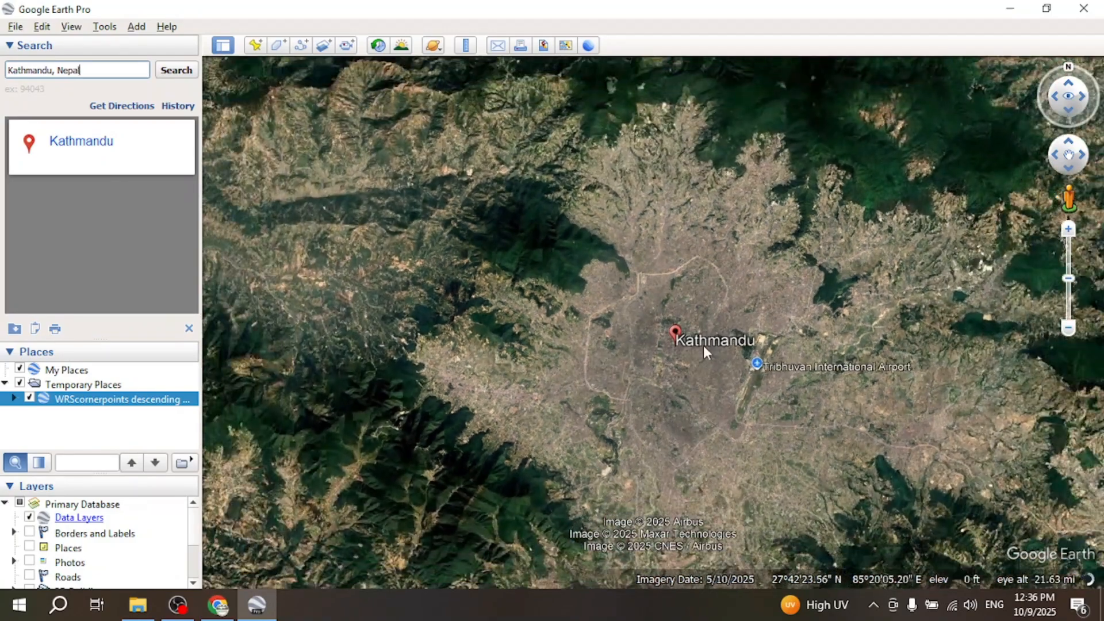
scroll(703, 346, down, 5)
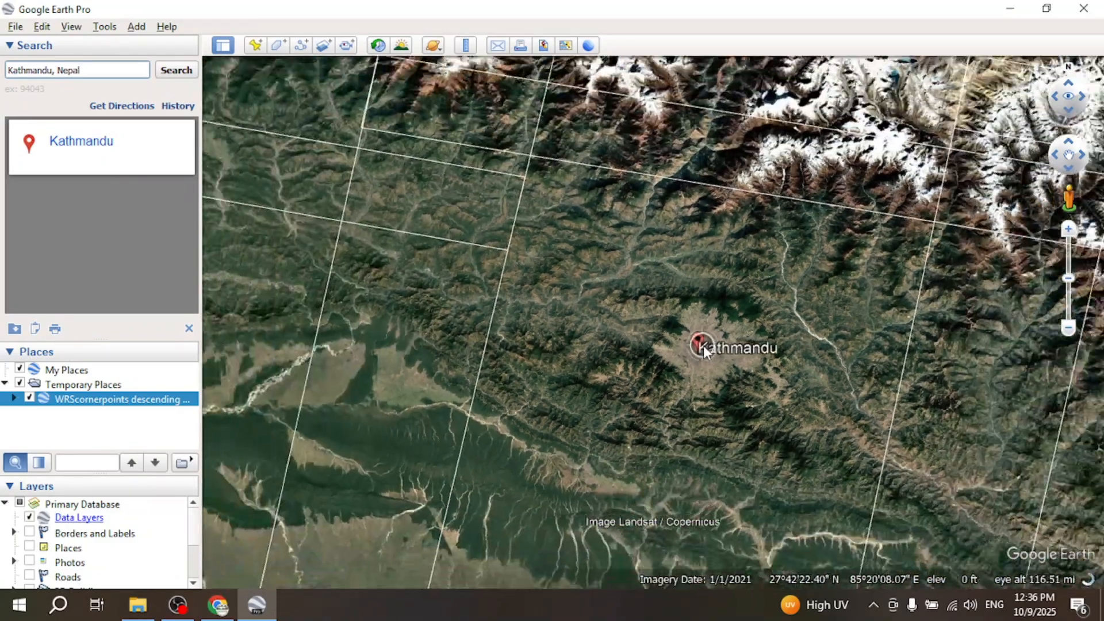
scroll(640, 281, down, 2)
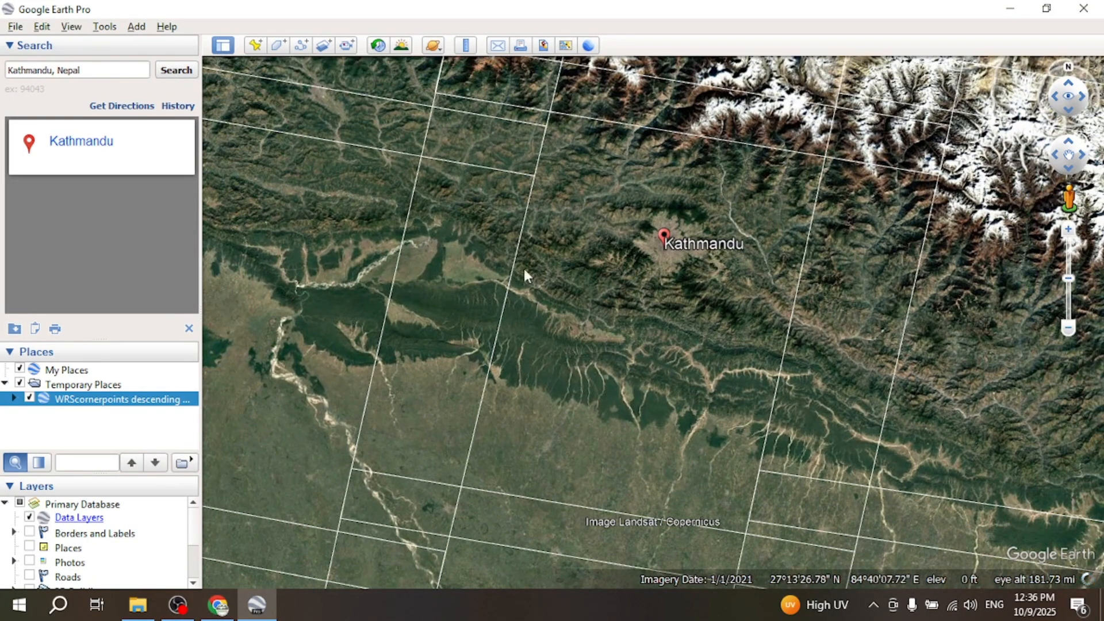
click(609, 173)
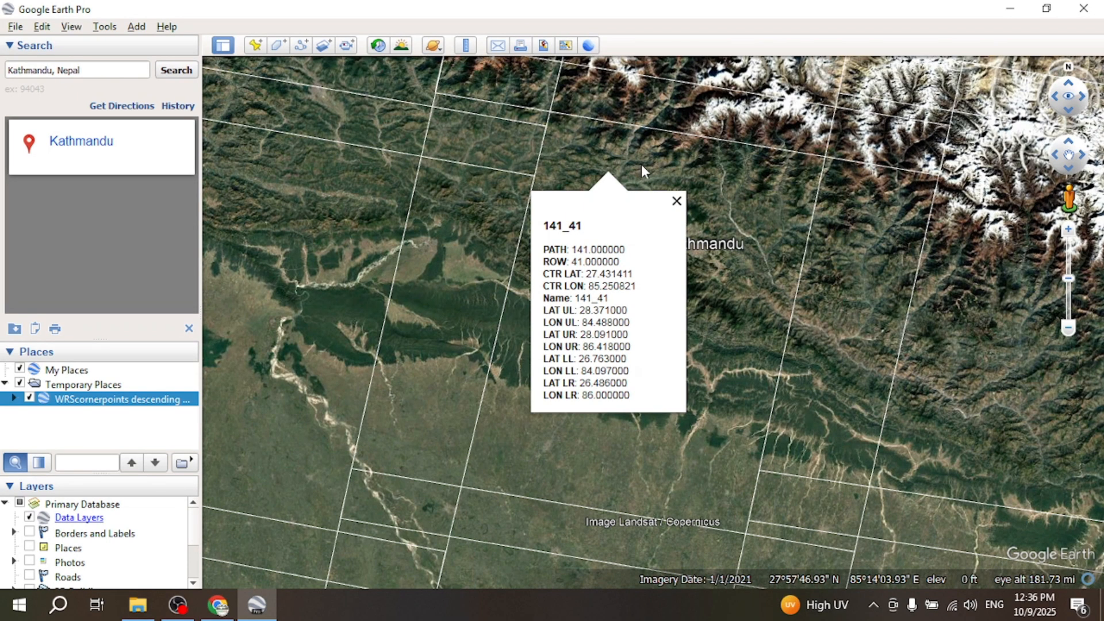
click(665, 169)
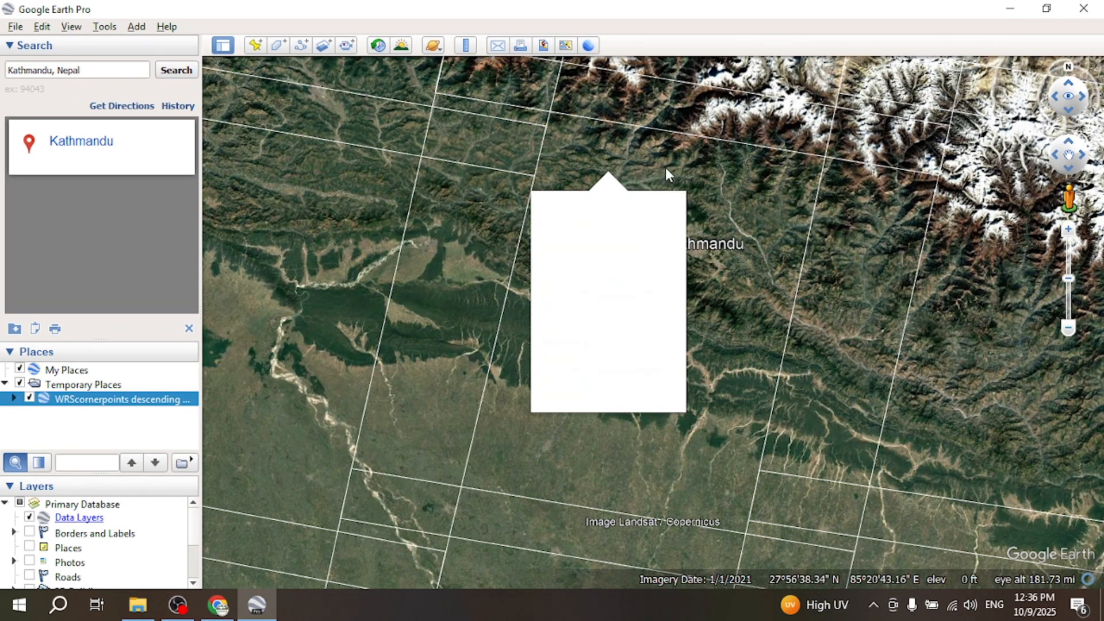
click(770, 161)
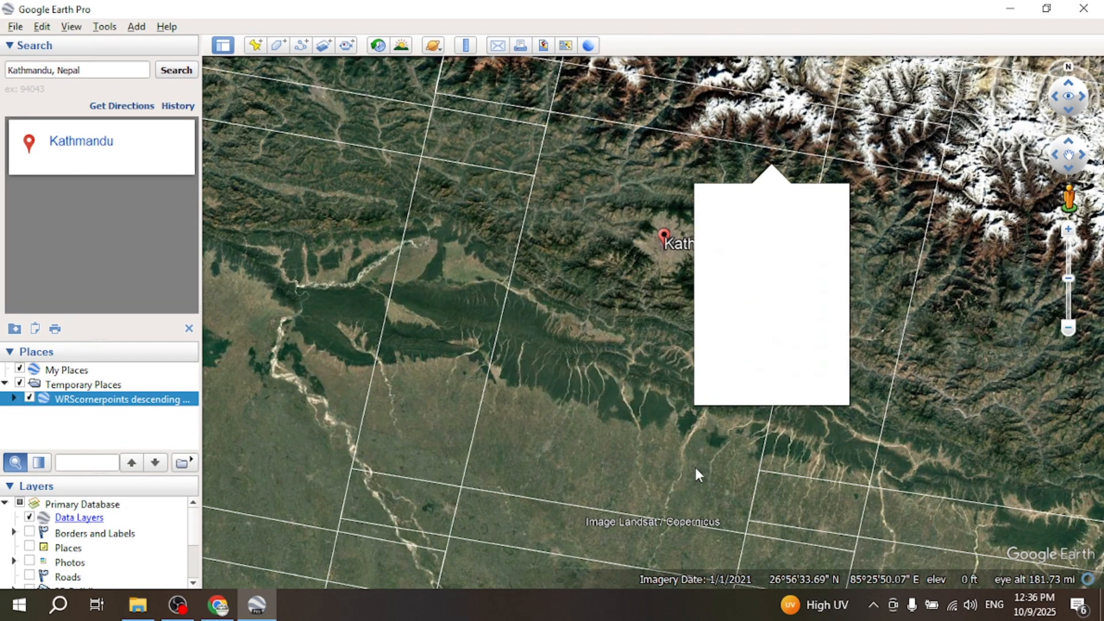
click(694, 465)
click(535, 459)
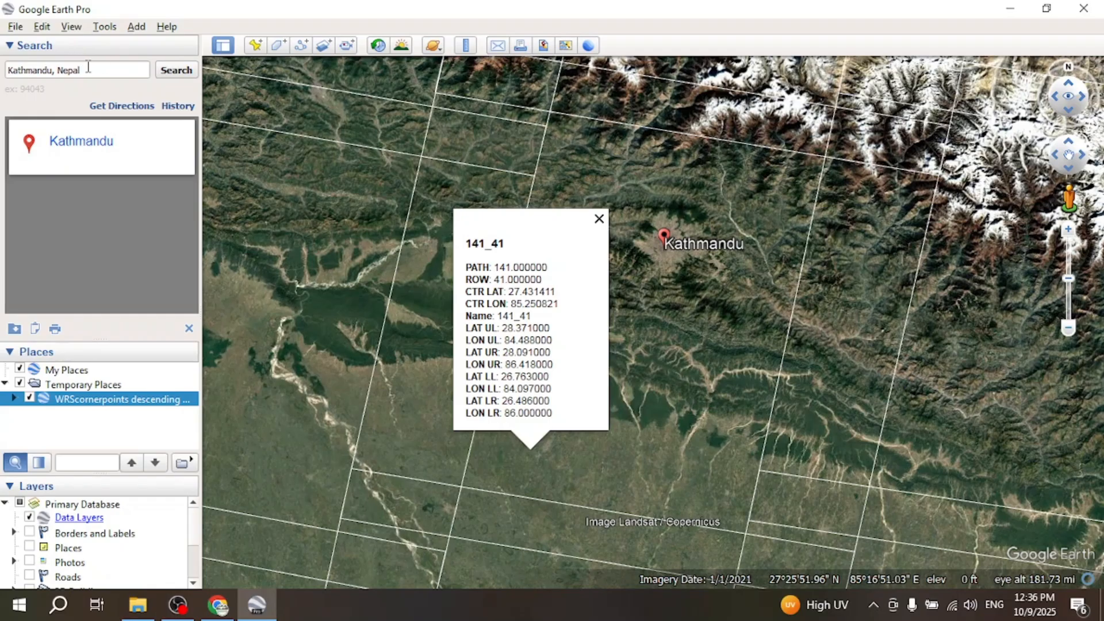
Replace the searched location with Washington D.C., DC and fly to it.
drag(86, 67, 2, 90)
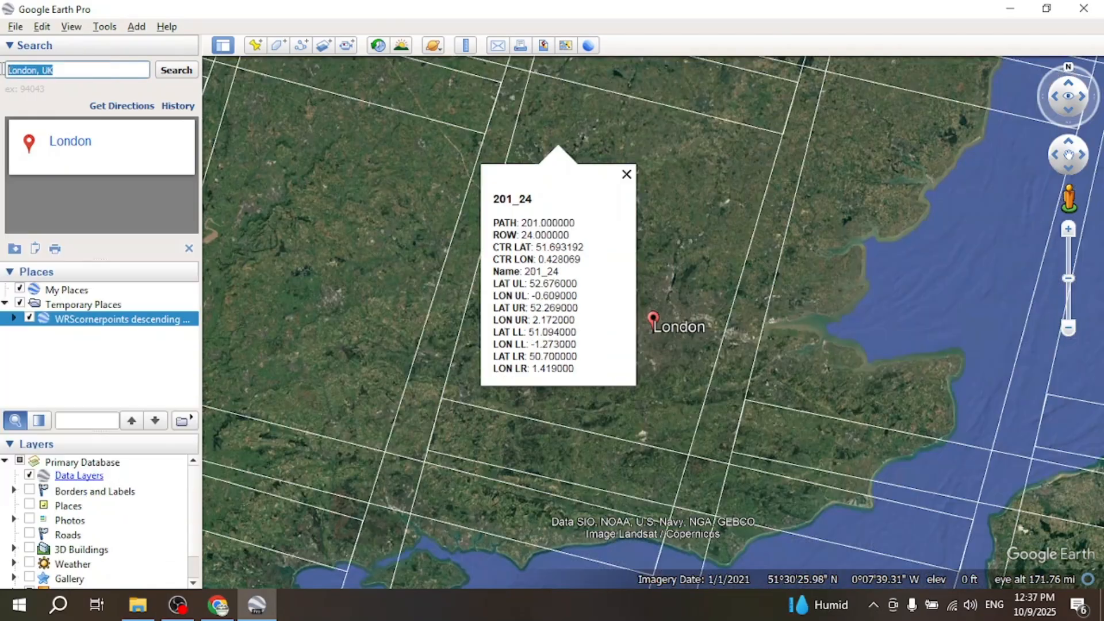
text(was)
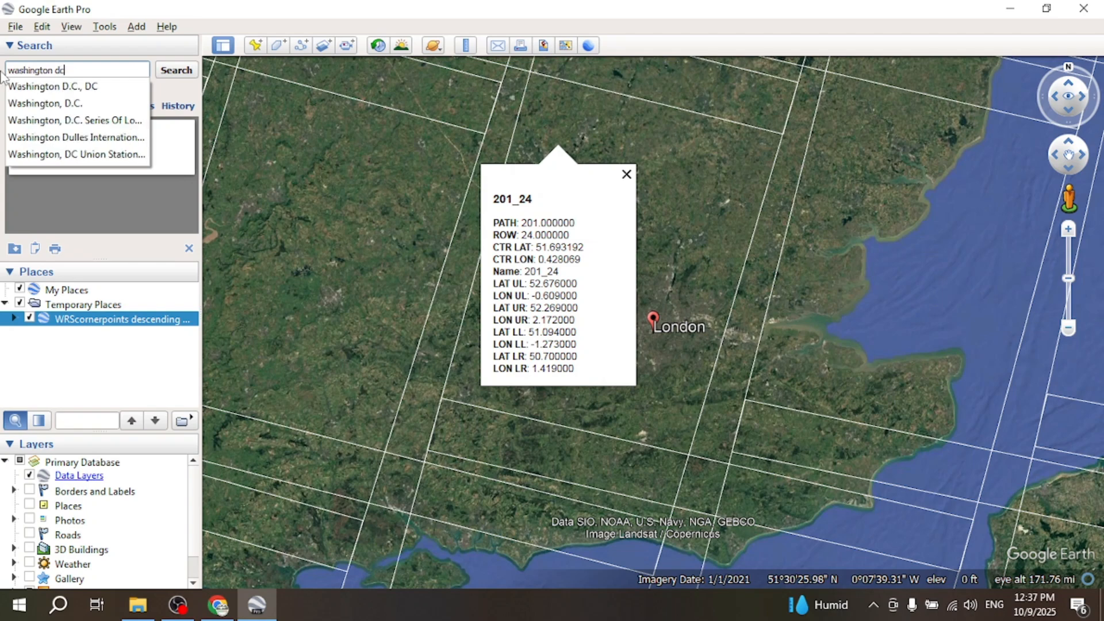
text(hington dc)
click(9, 90)
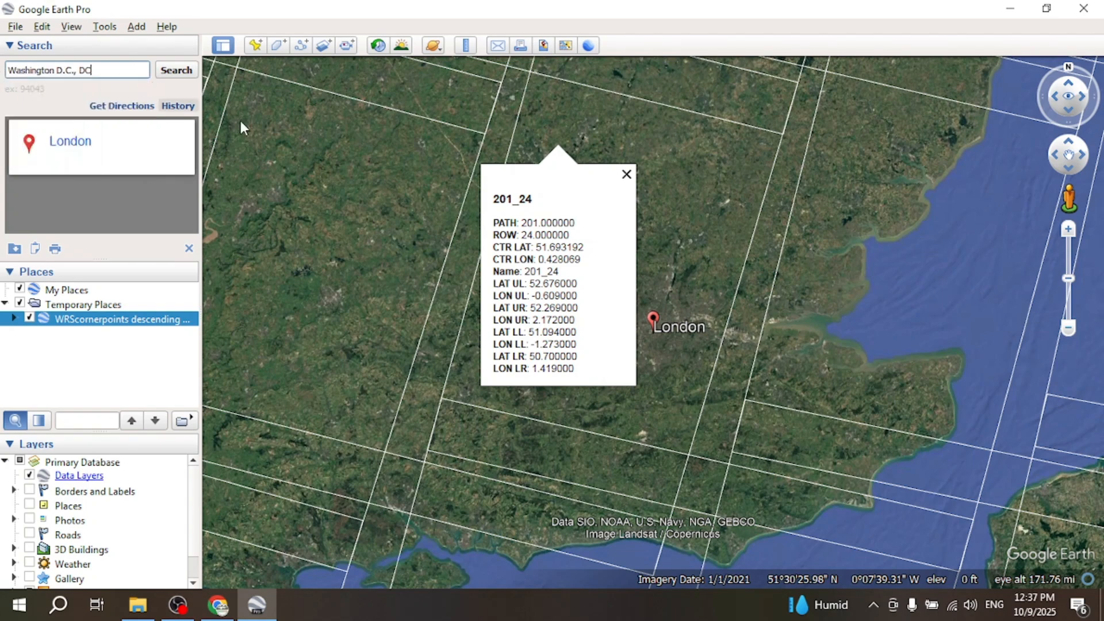
click(176, 69)
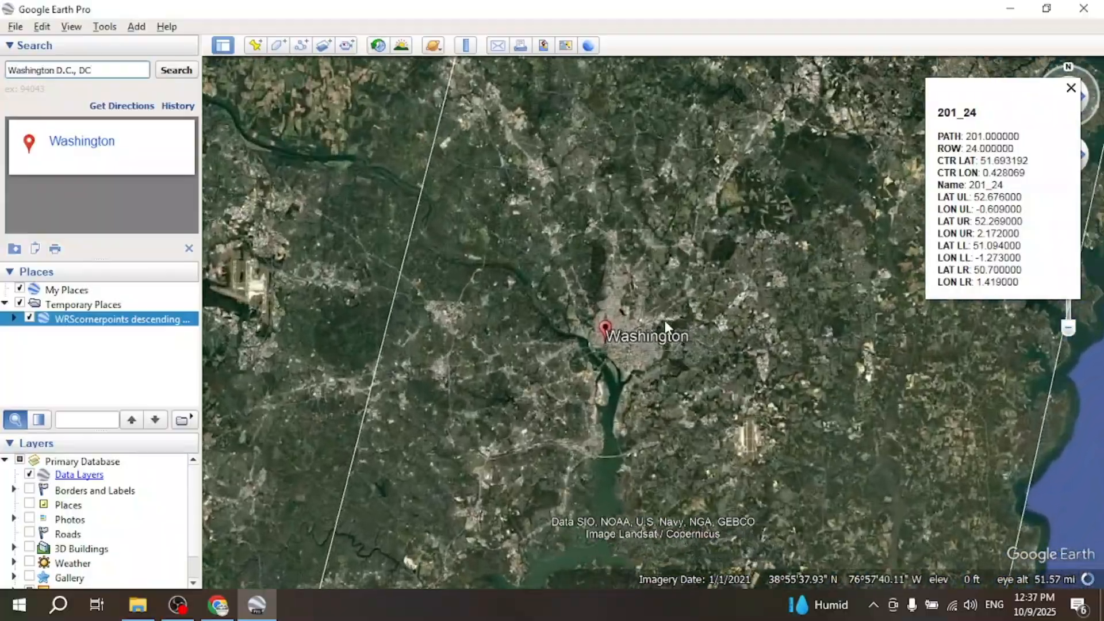
Bring the WRS-2 grid around Washington into view and query the scene footprint covering the city for its path and row.
scroll(716, 350, up, 5)
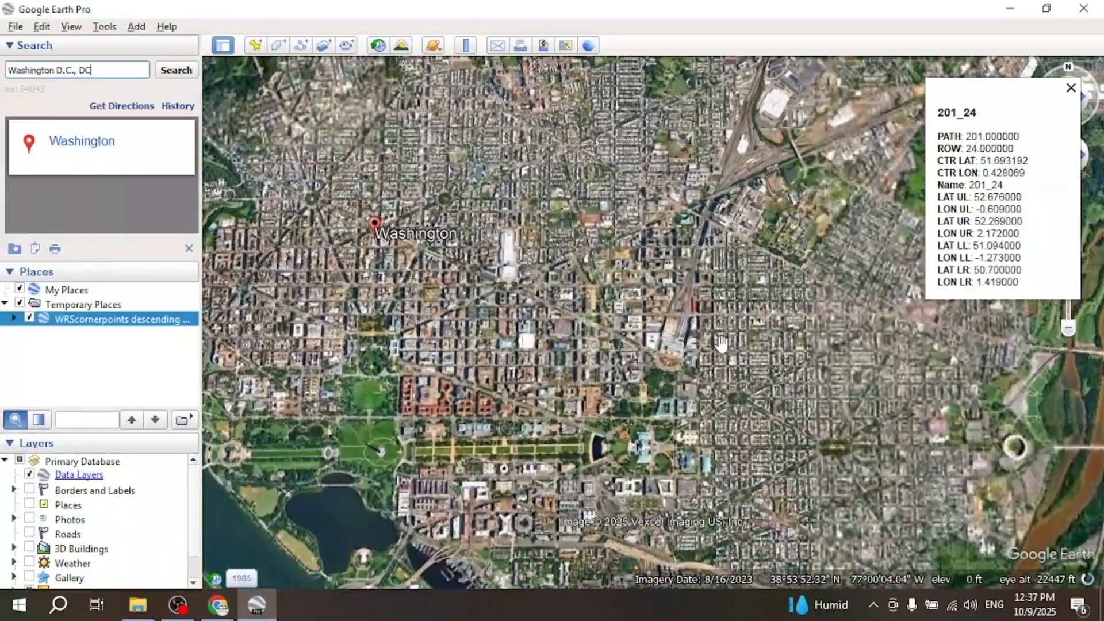
scroll(378, 258, down, 3)
scroll(377, 258, down, 3)
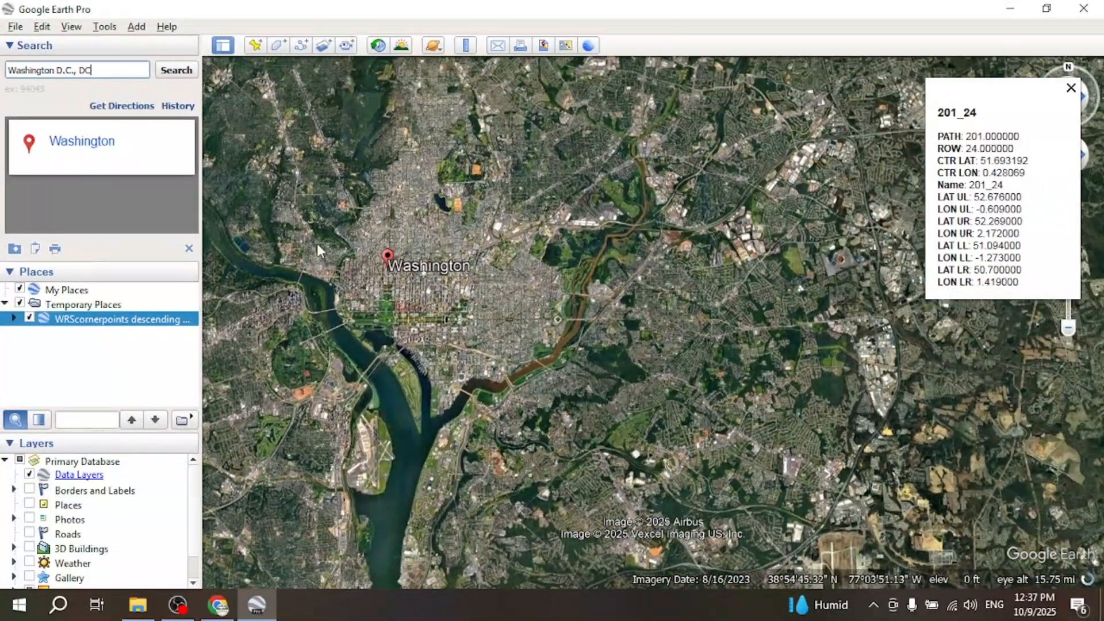
drag(316, 244, 505, 271)
scroll(519, 268, down, 4)
scroll(590, 279, down, 4)
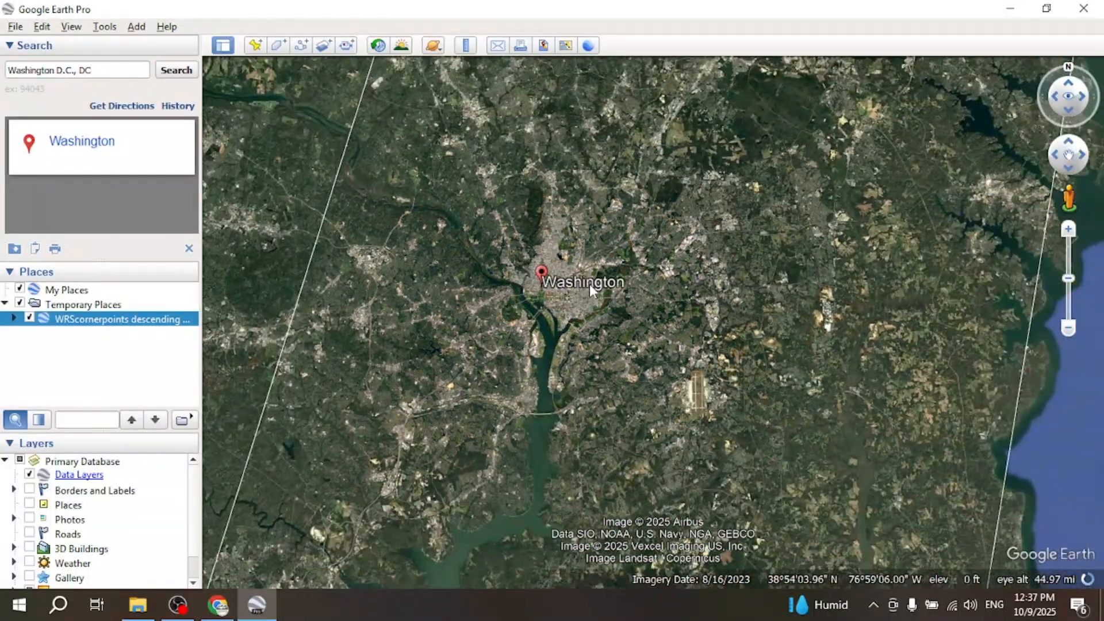
scroll(590, 279, down, 3)
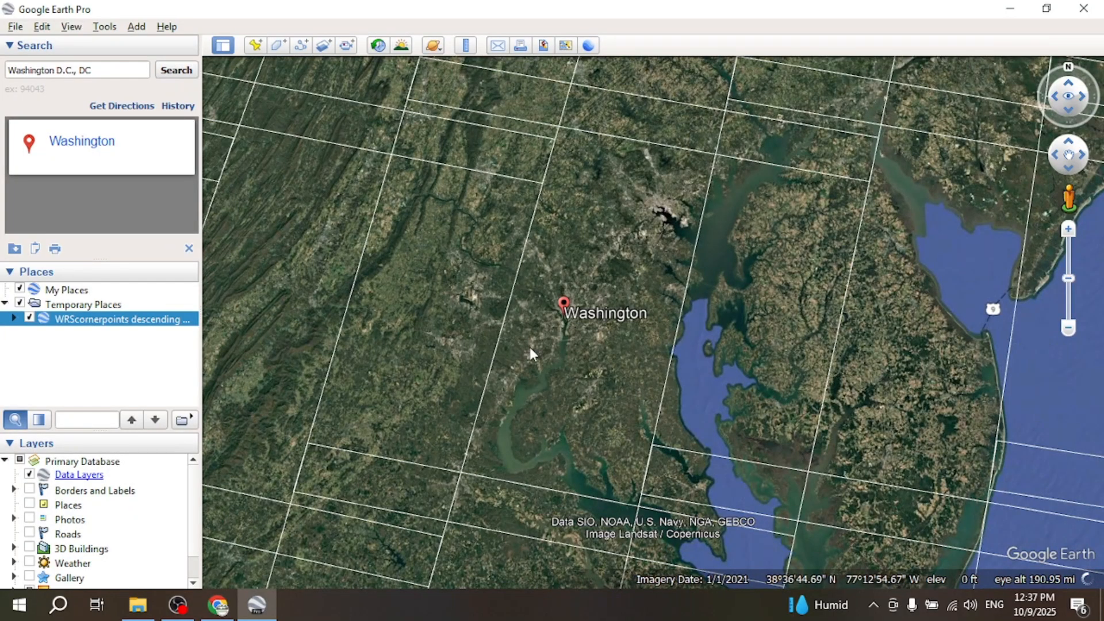
click(577, 169)
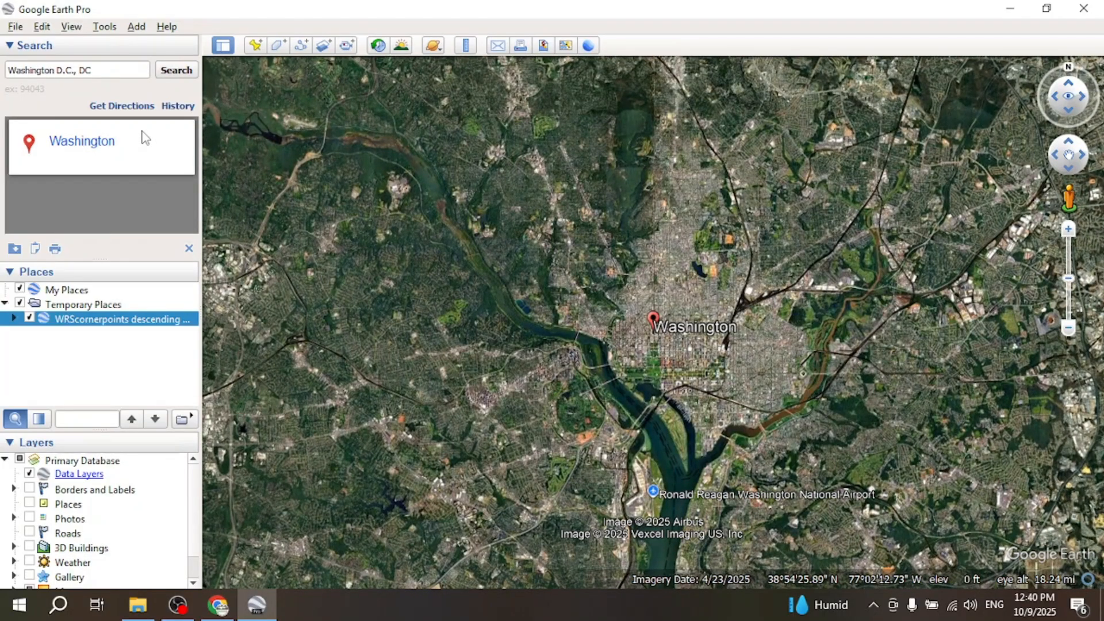
Examine how the WRS-2 scene footprints cover and overlap around Washington, from the city out to the wider East Coast.
scroll(506, 348, down, 3)
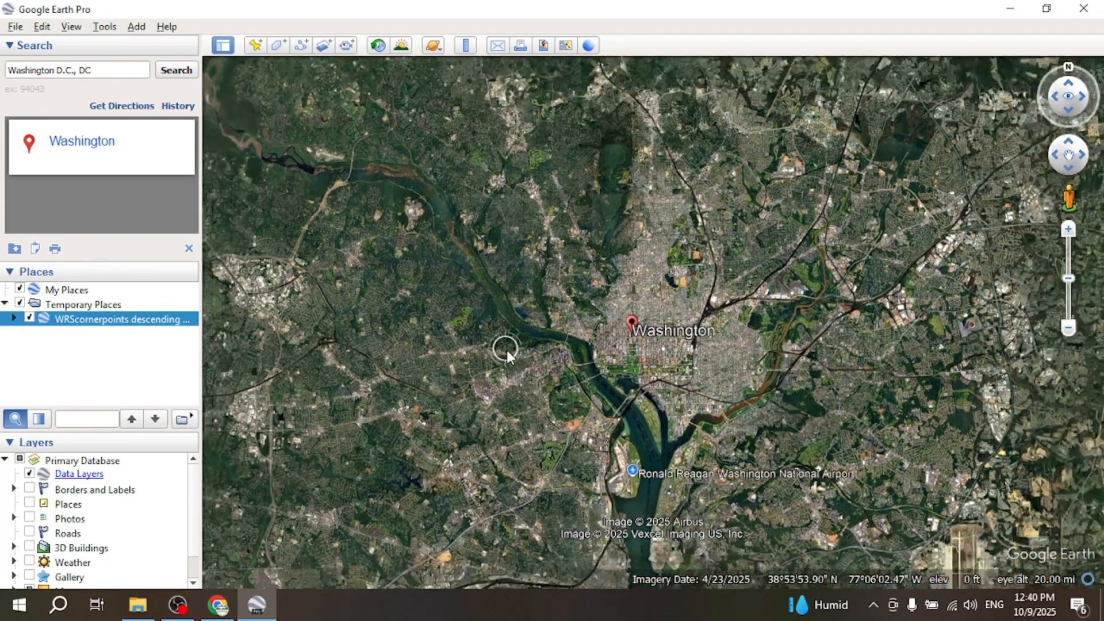
scroll(494, 364, up, 3)
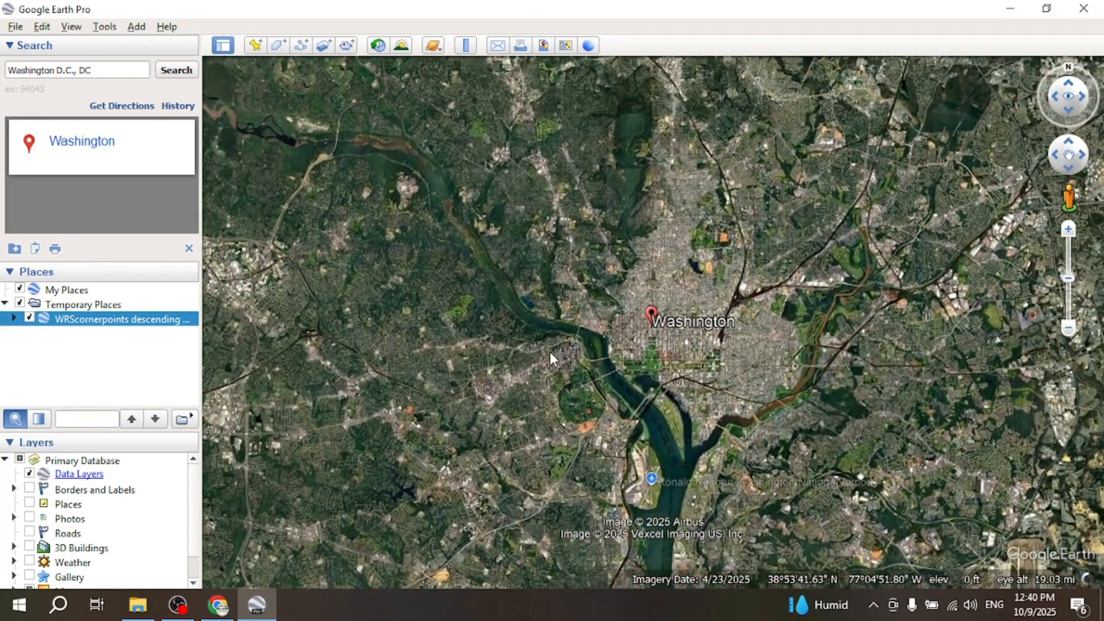
drag(550, 351, 635, 327)
scroll(664, 357, down, 8)
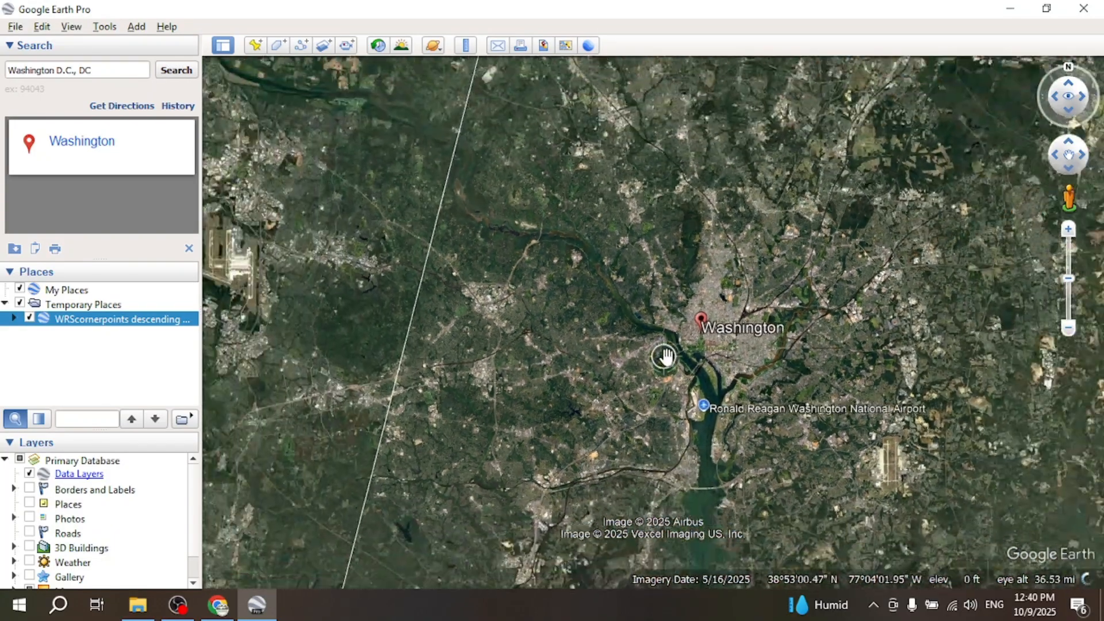
scroll(668, 362, down, 2)
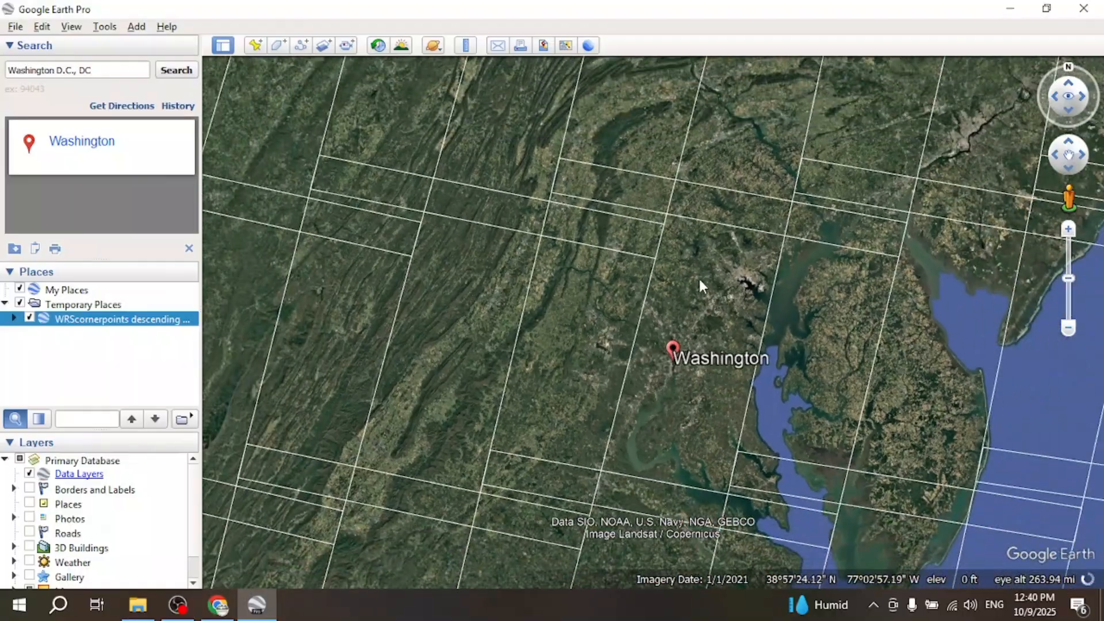
mouse_move(699, 279)
mouse_down()
mouse_move(621, 315)
mouse_move(620, 300)
mouse_up()
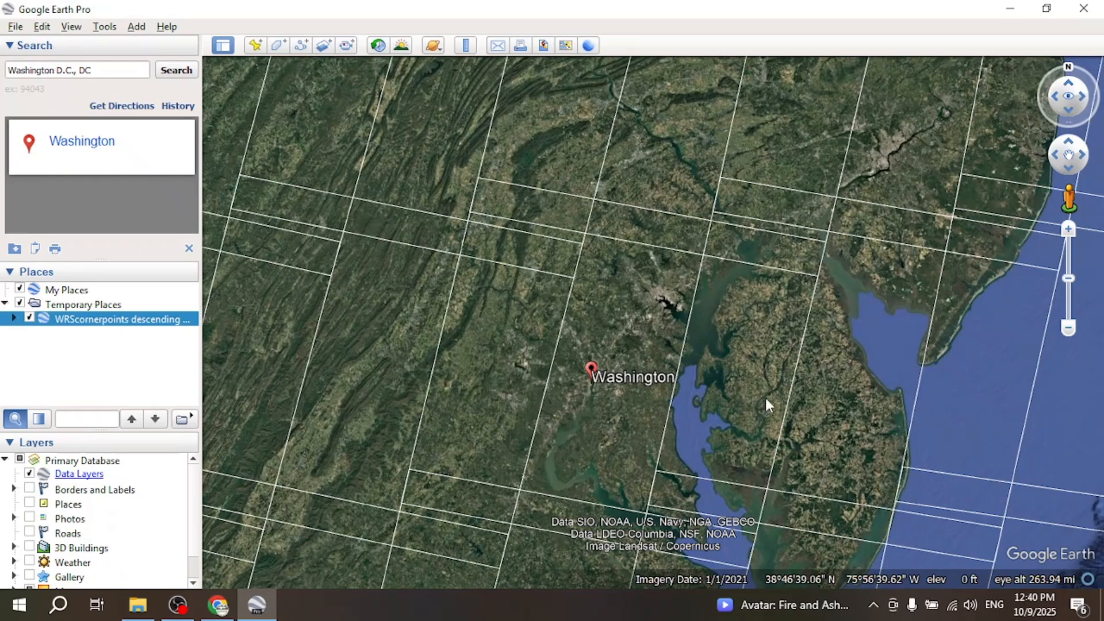
scroll(764, 392, down, 3)
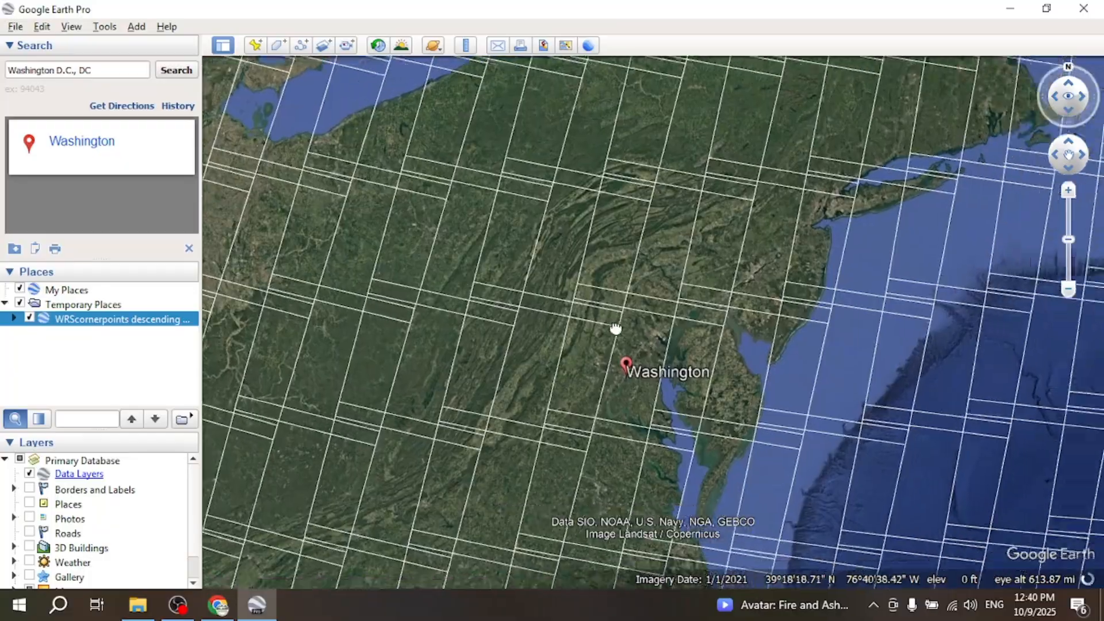
scroll(615, 329, down, 4)
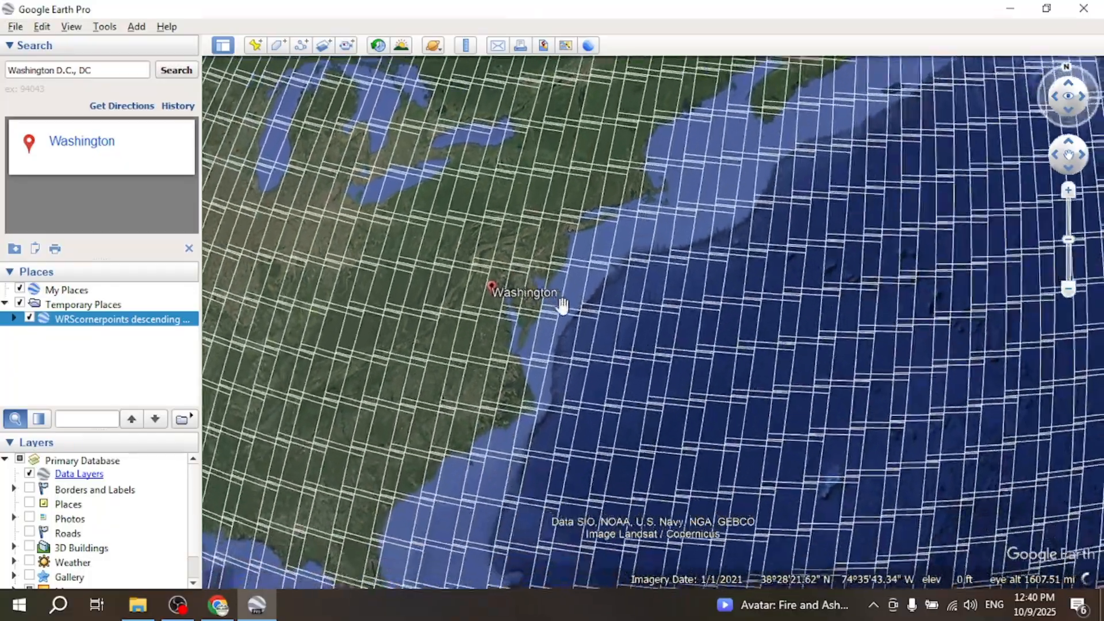
Examine how the WRS-2 scene footprints run northward from the U.S. East Coast across eastern Canada and Greenland to the Arctic Ocean.
scroll(562, 306, down, 3)
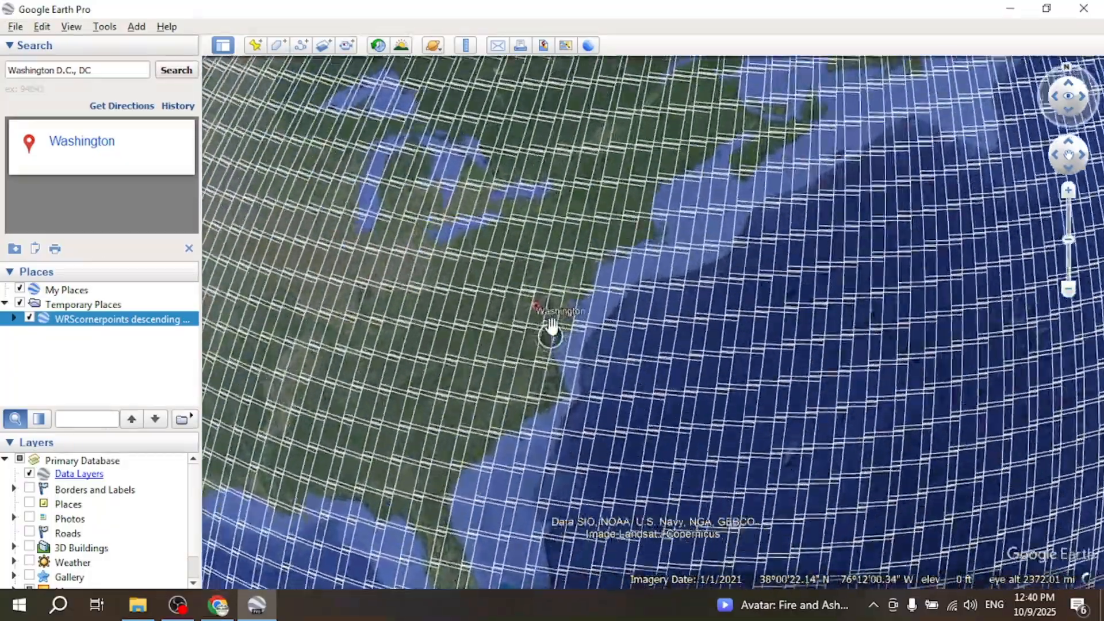
scroll(552, 247, up, 3)
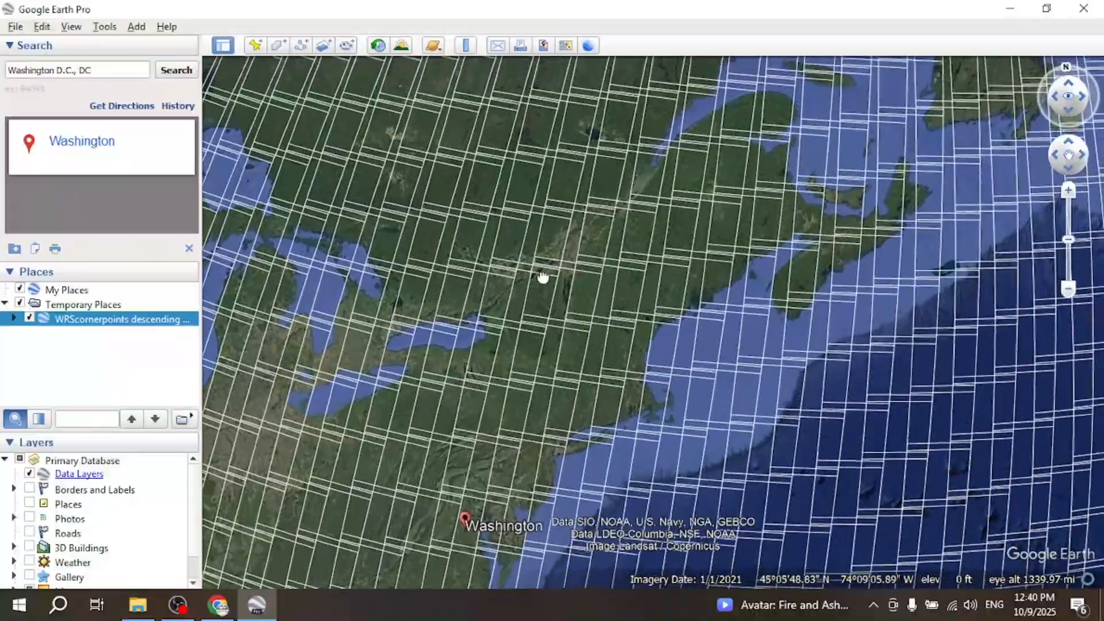
drag(542, 277, 547, 351)
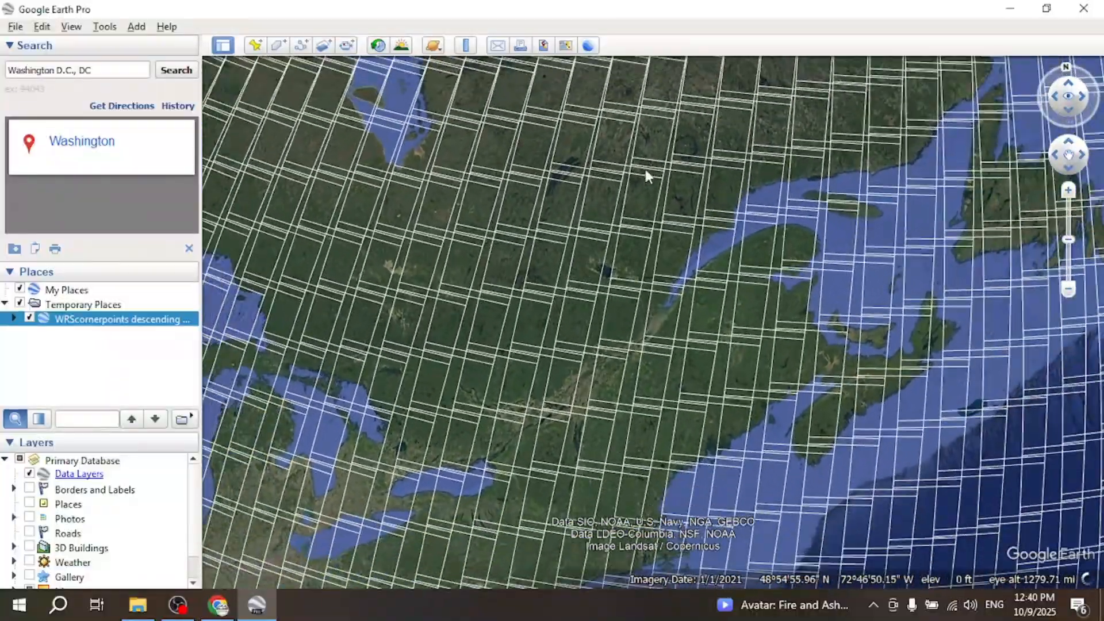
drag(645, 169, 606, 446)
drag(656, 236, 598, 424)
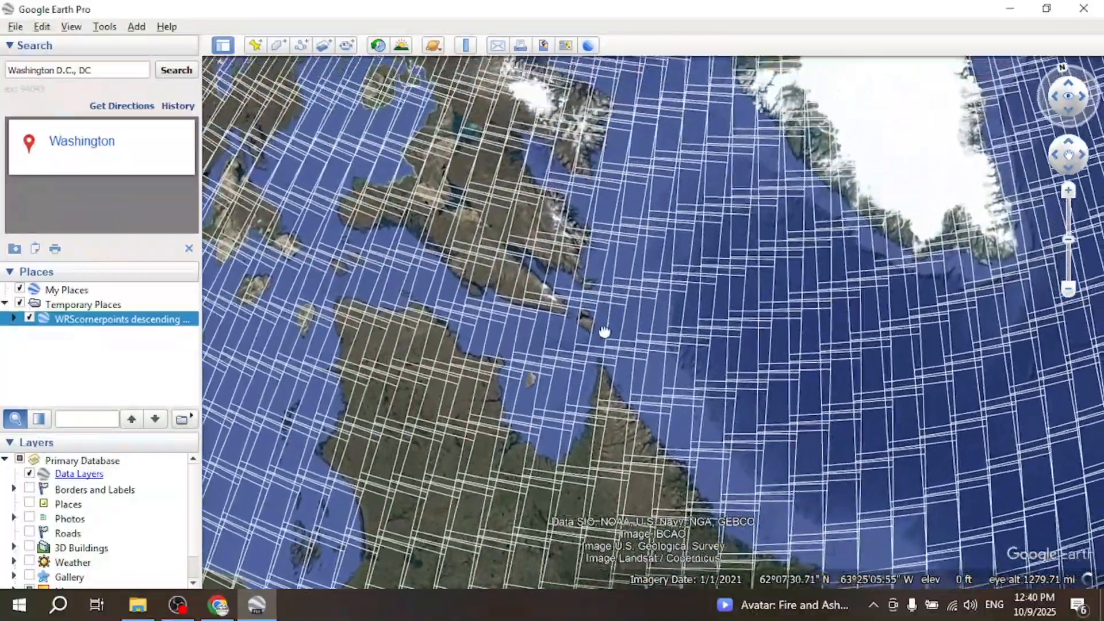
drag(604, 331, 595, 406)
drag(627, 247, 619, 418)
scroll(623, 400, up, 2)
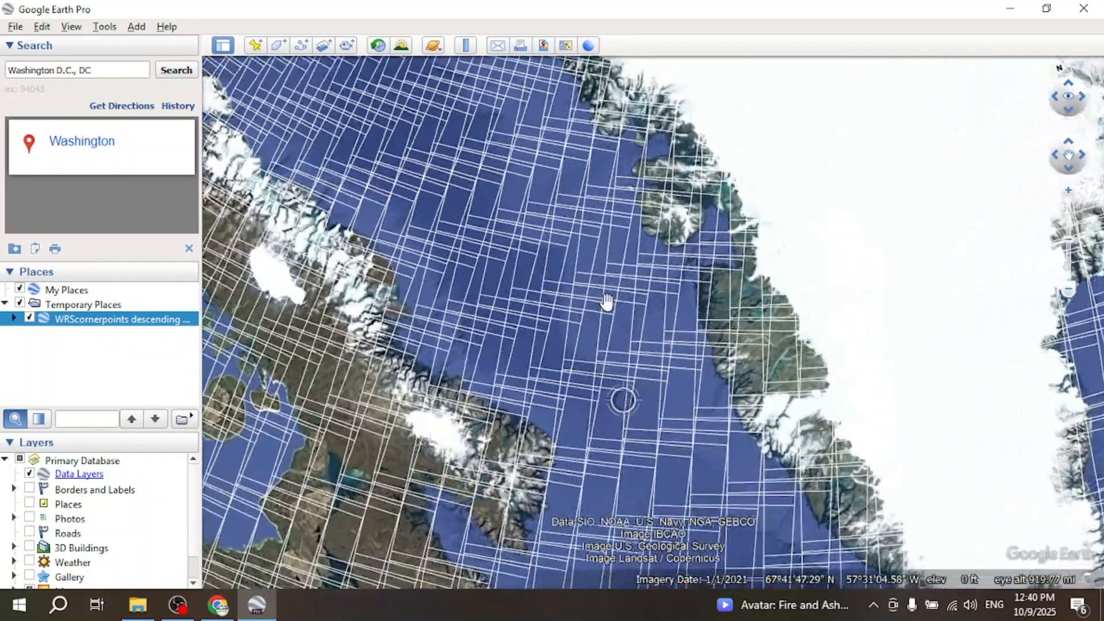
drag(648, 240, 752, 584)
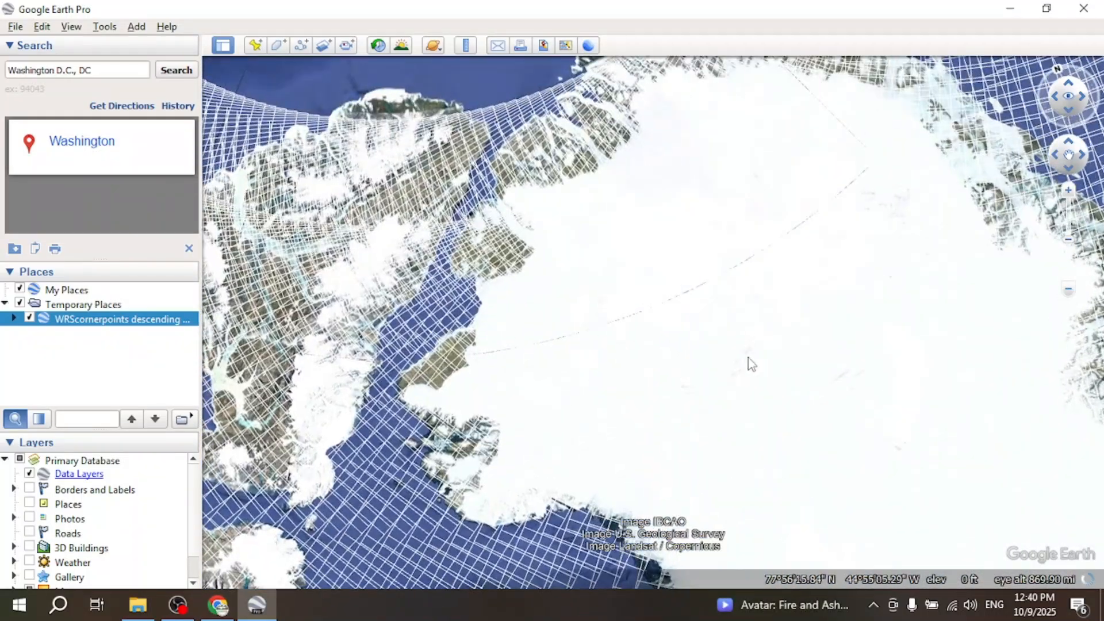
drag(749, 362, 813, 544)
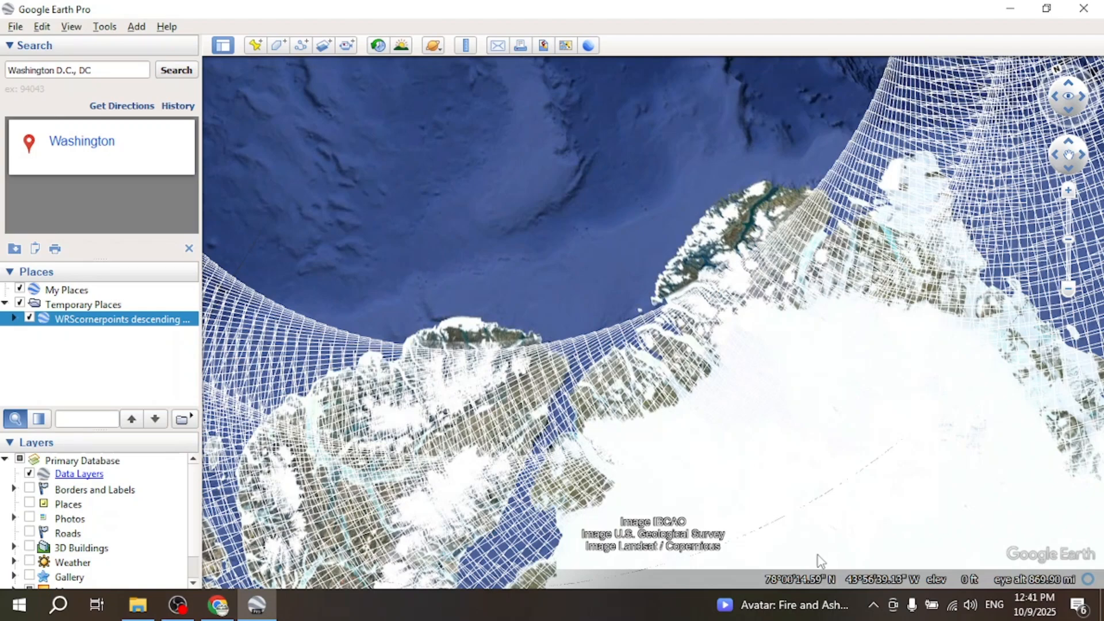
Examine the WRS-2 grid from the Arctic back south over North America to the Caribbean at whole-globe scale.
drag(579, 493, 579, 296)
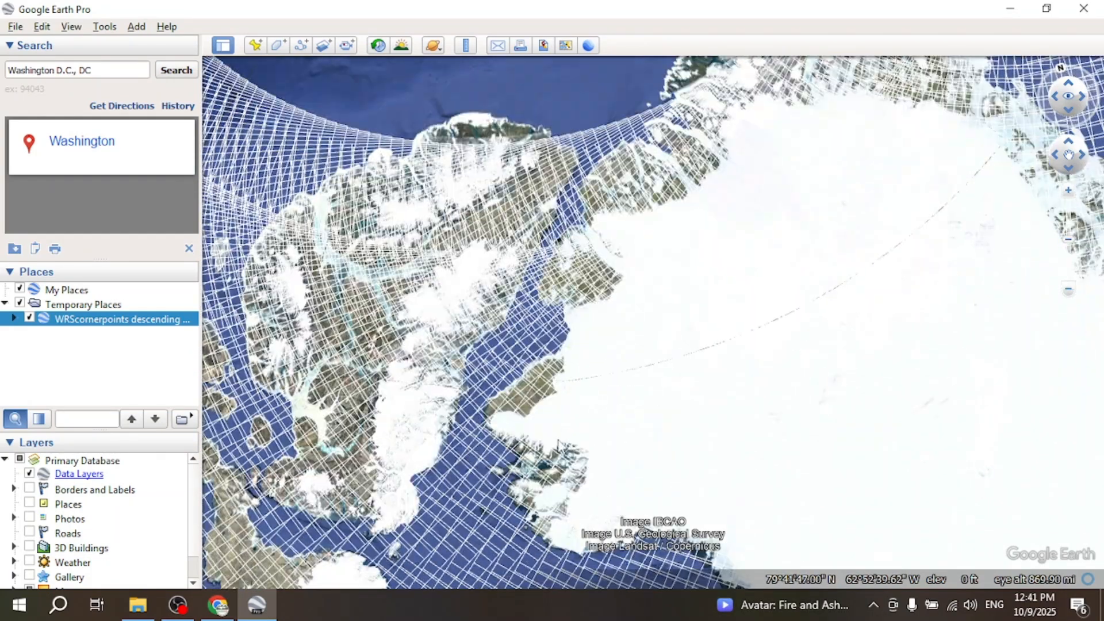
drag(579, 535, 577, 325)
scroll(577, 407, down, 5)
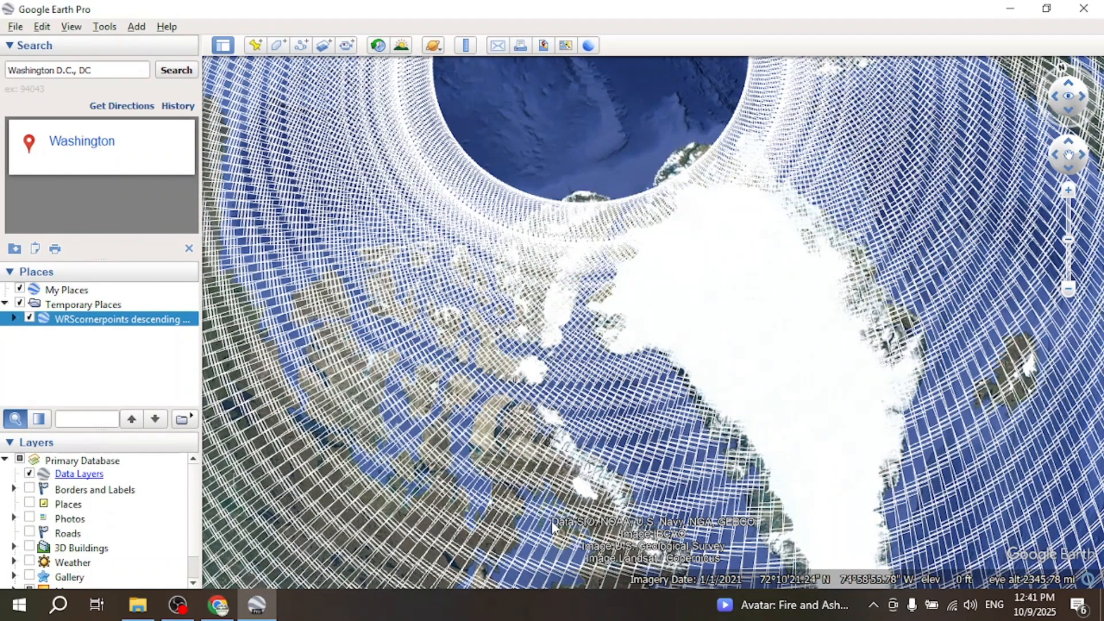
drag(567, 438, 585, 241)
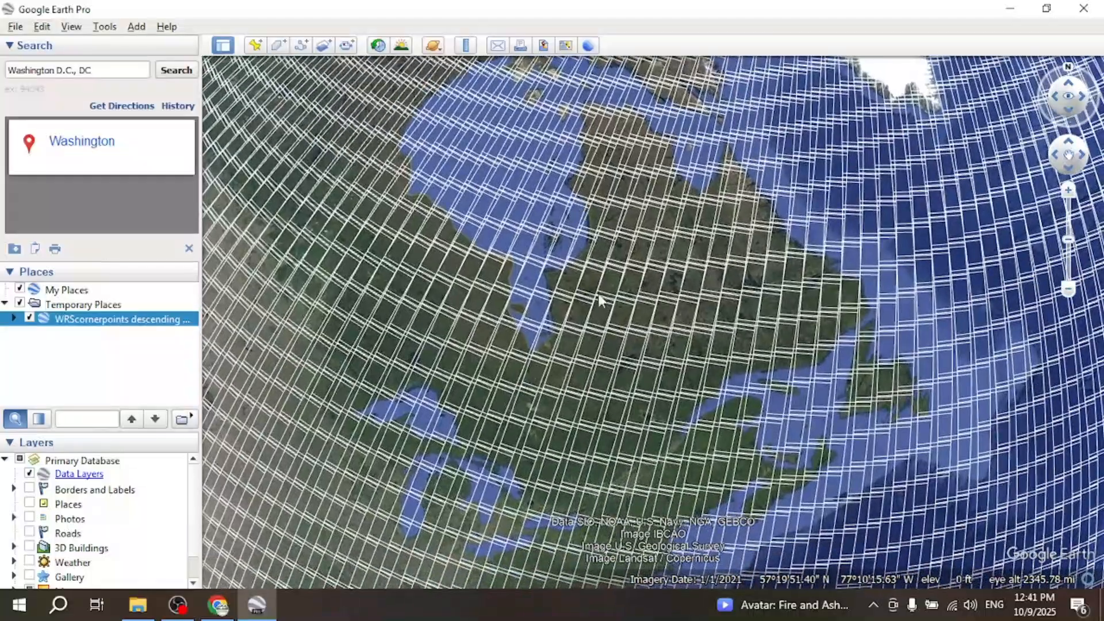
scroll(610, 405, down, 3)
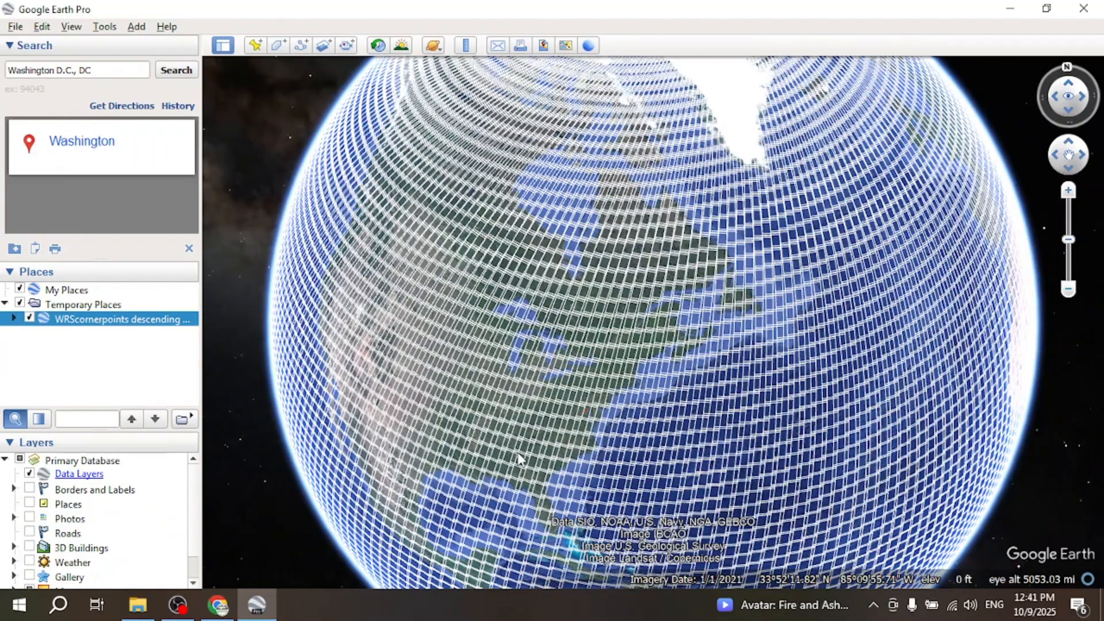
drag(519, 459, 566, 214)
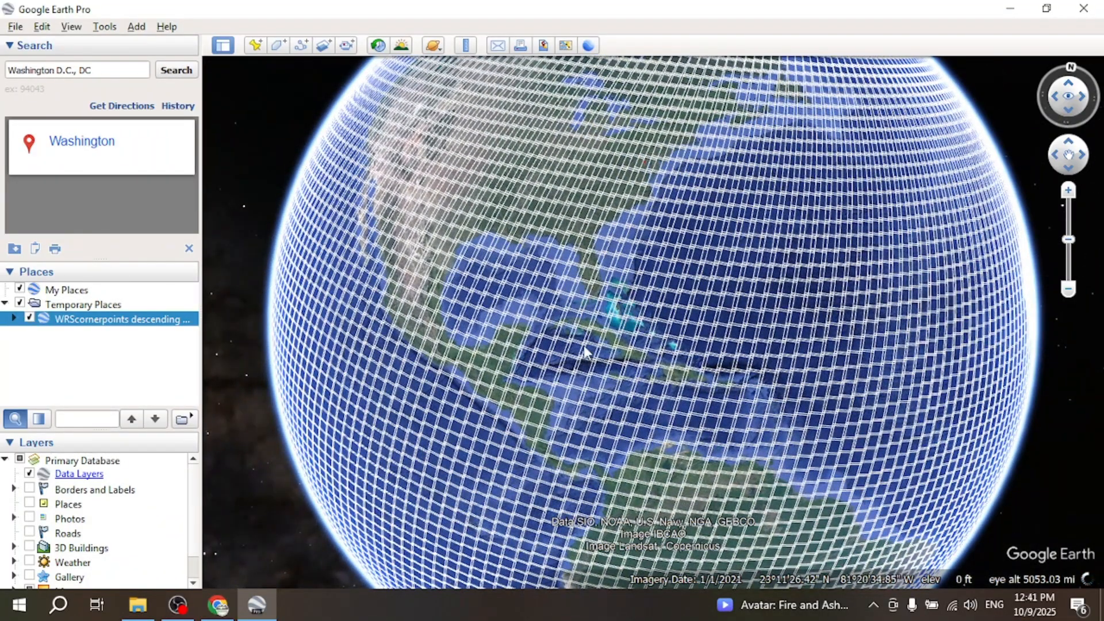
Switch to the Downloads folder, extract the WRS2_descending_0 zip archive into its default WRS2_descending_0 folder, and close the folder windows.
click(1006, 11)
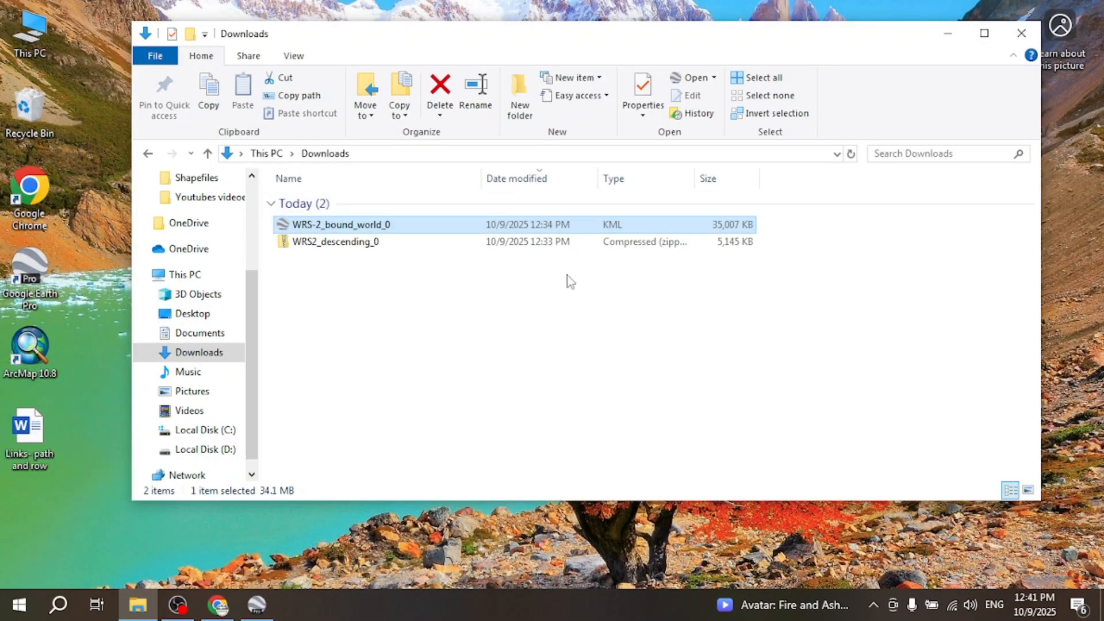
click(372, 337)
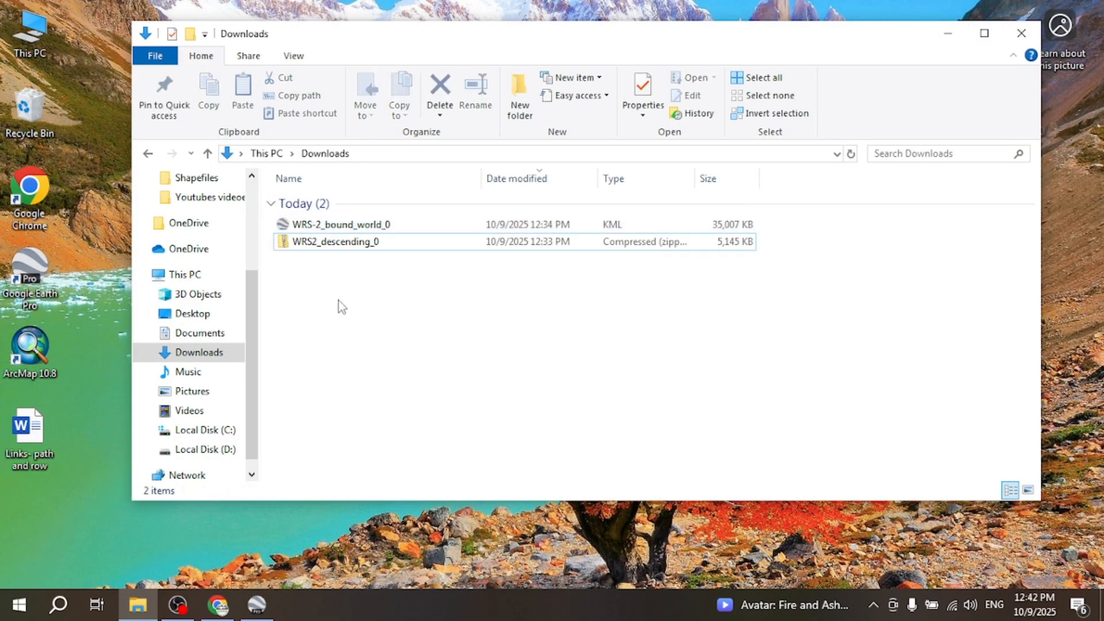
right_click(337, 253)
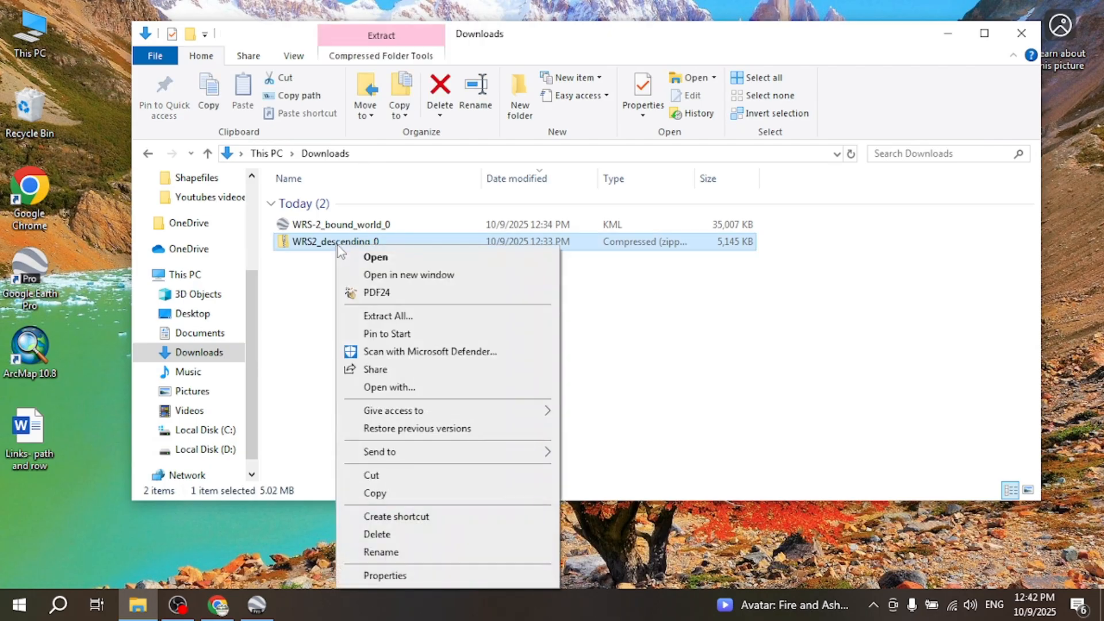
click(386, 316)
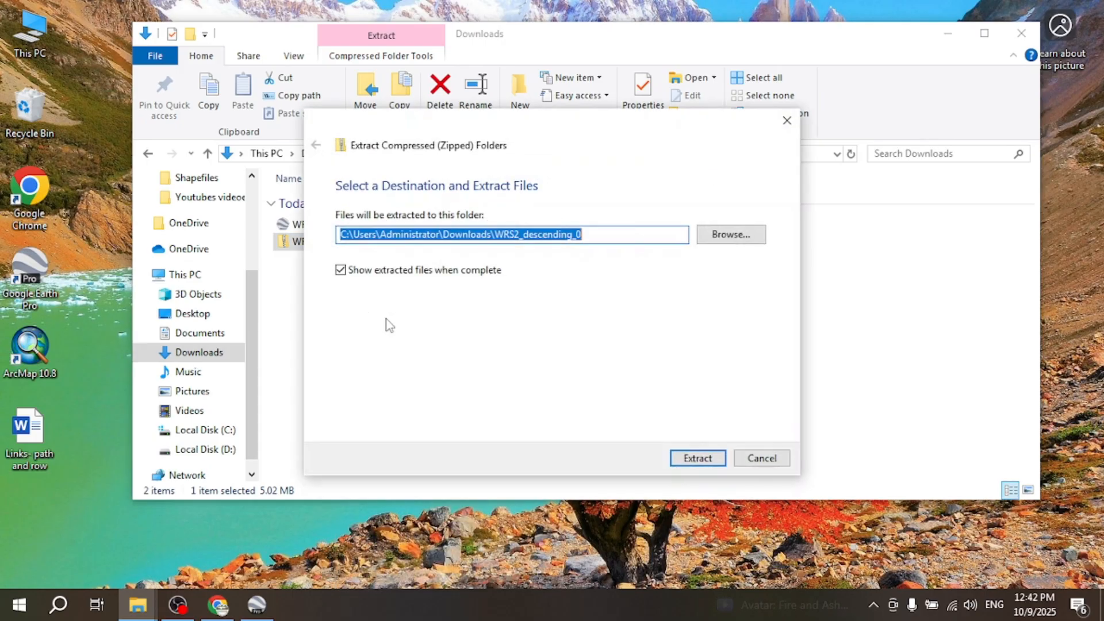
click(699, 462)
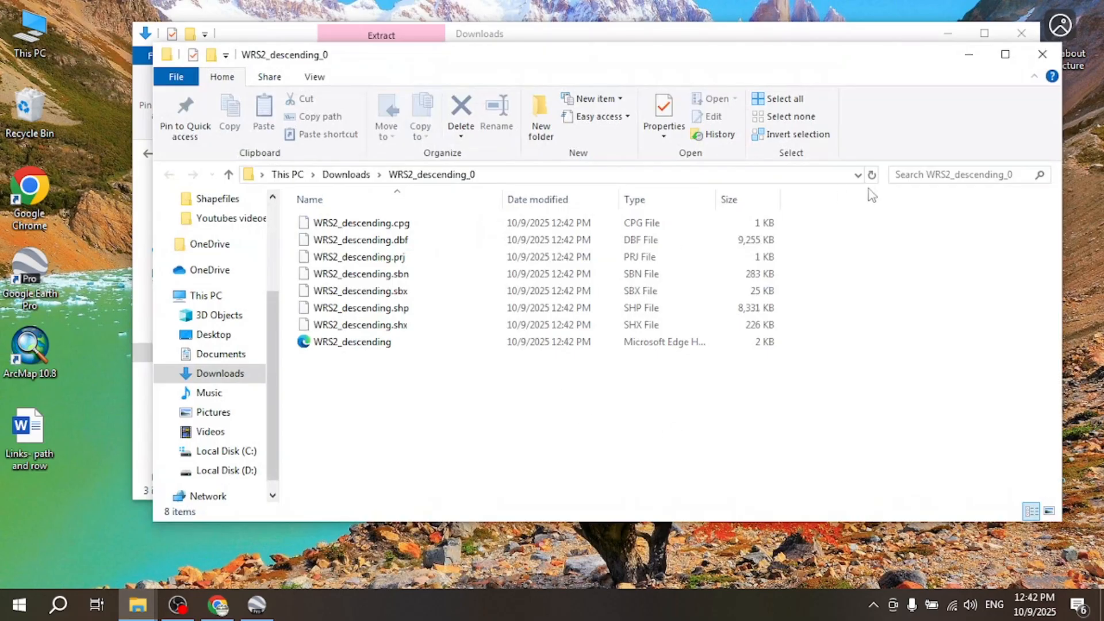
click(1031, 54)
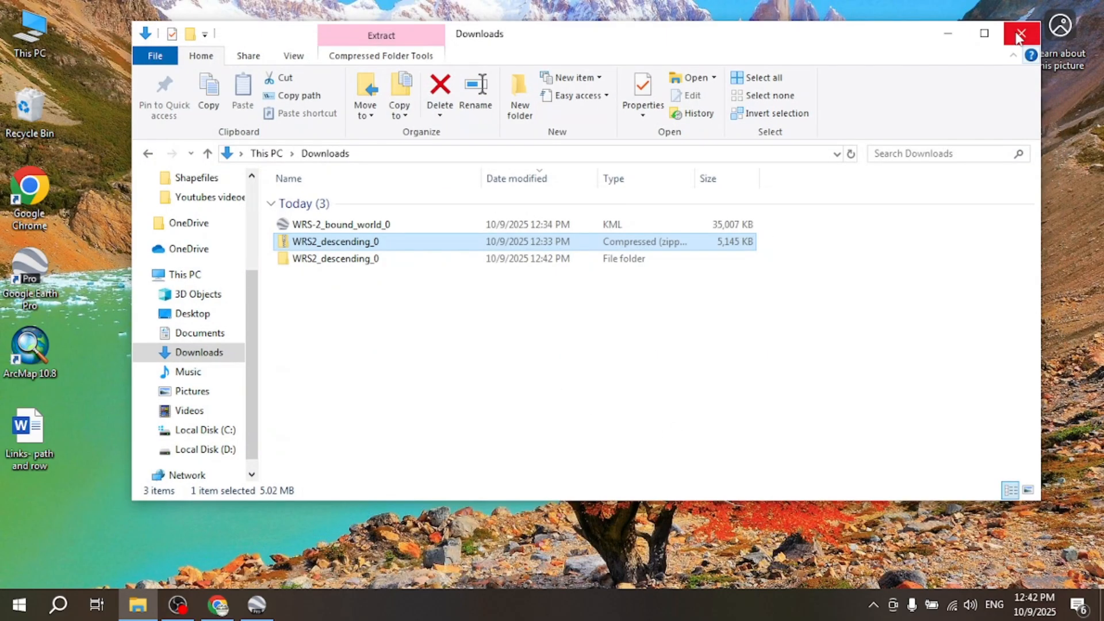
click(1020, 33)
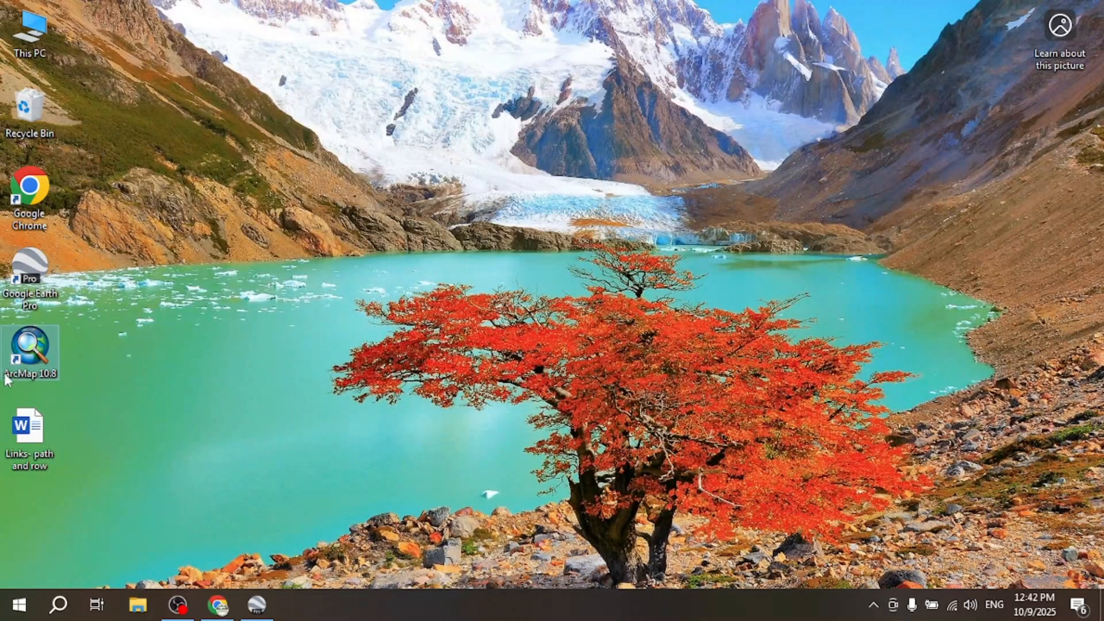
Launch ArcMap 10.8 and dismiss the Getting Started dialog to work in an untitled empty map.
right_click(35, 352)
click(130, 37)
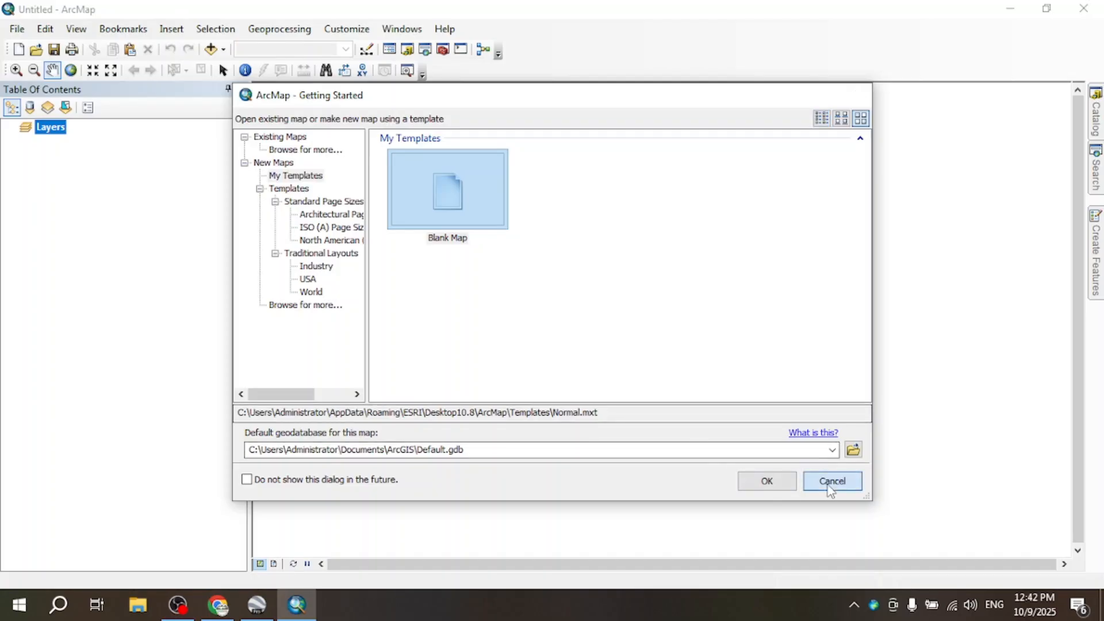
click(831, 480)
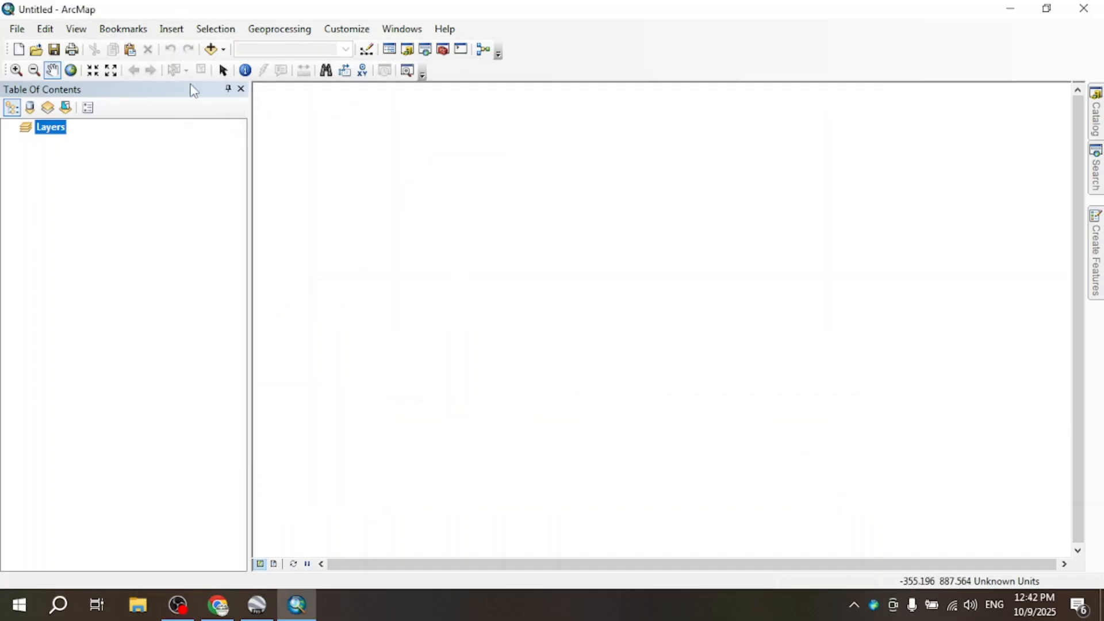
Add WRS2_descending.shp from the WRS2_descending_0 folder in Downloads to the map.
click(212, 55)
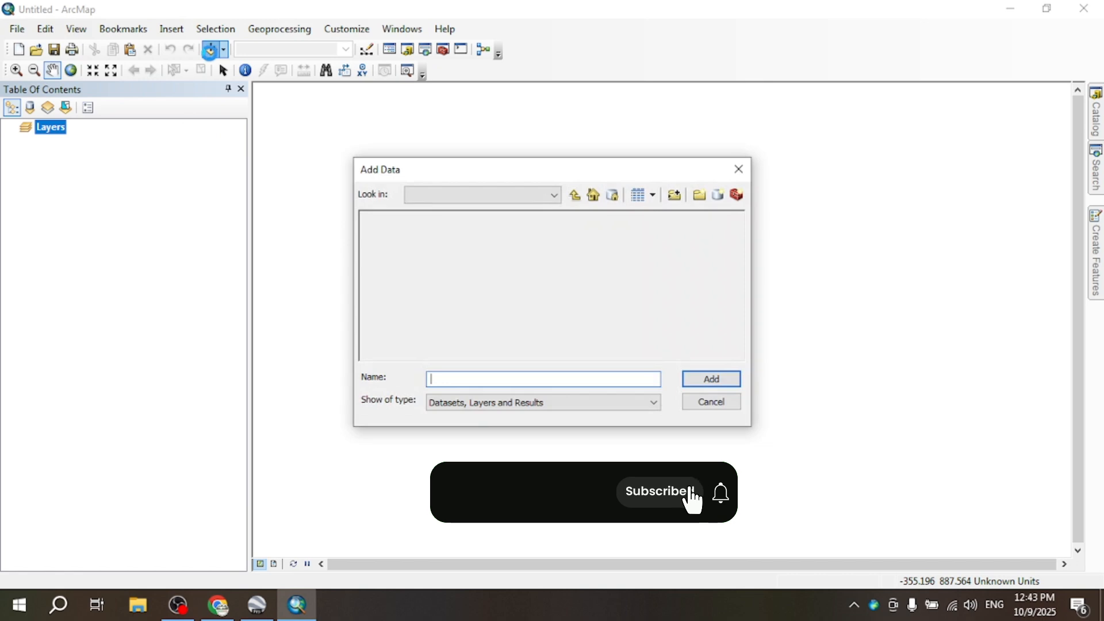
click(549, 196)
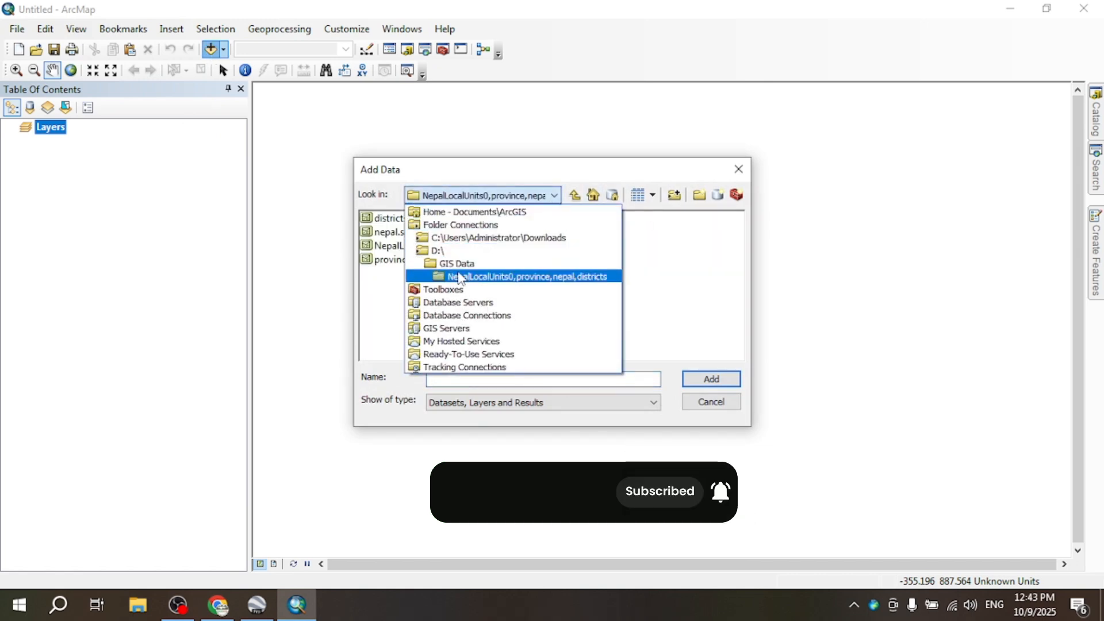
click(477, 238)
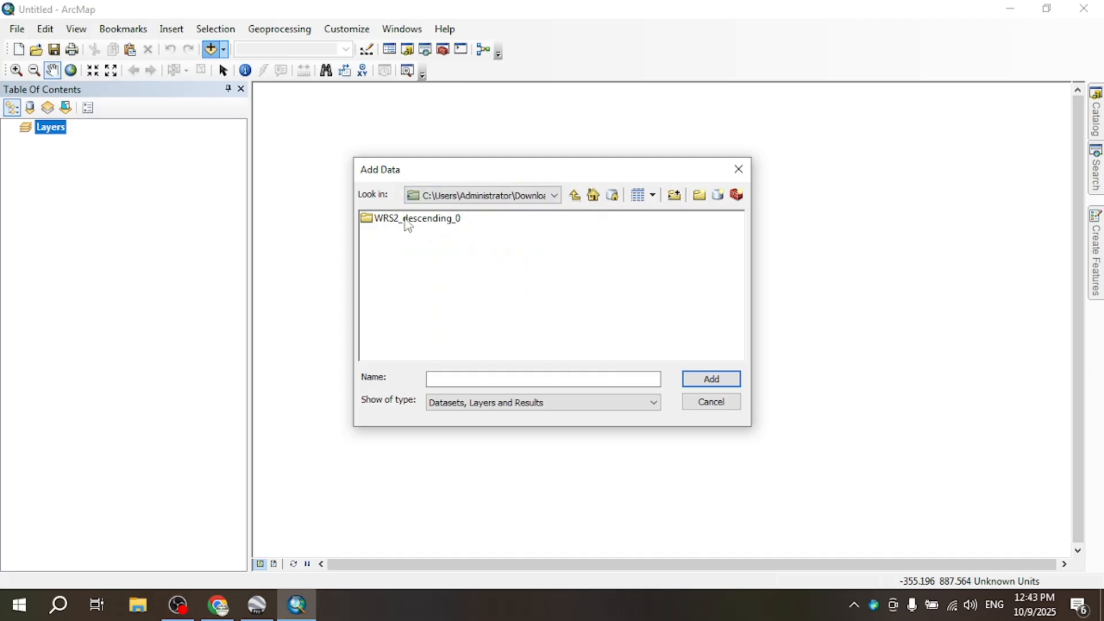
click(404, 223)
double_click(406, 224)
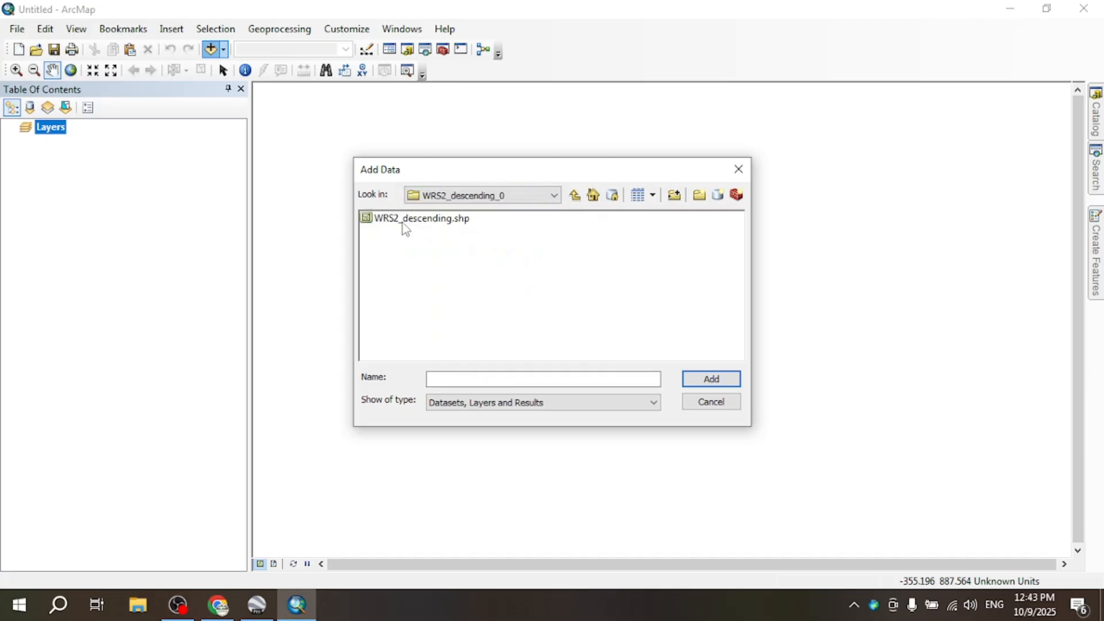
click(403, 223)
click(701, 382)
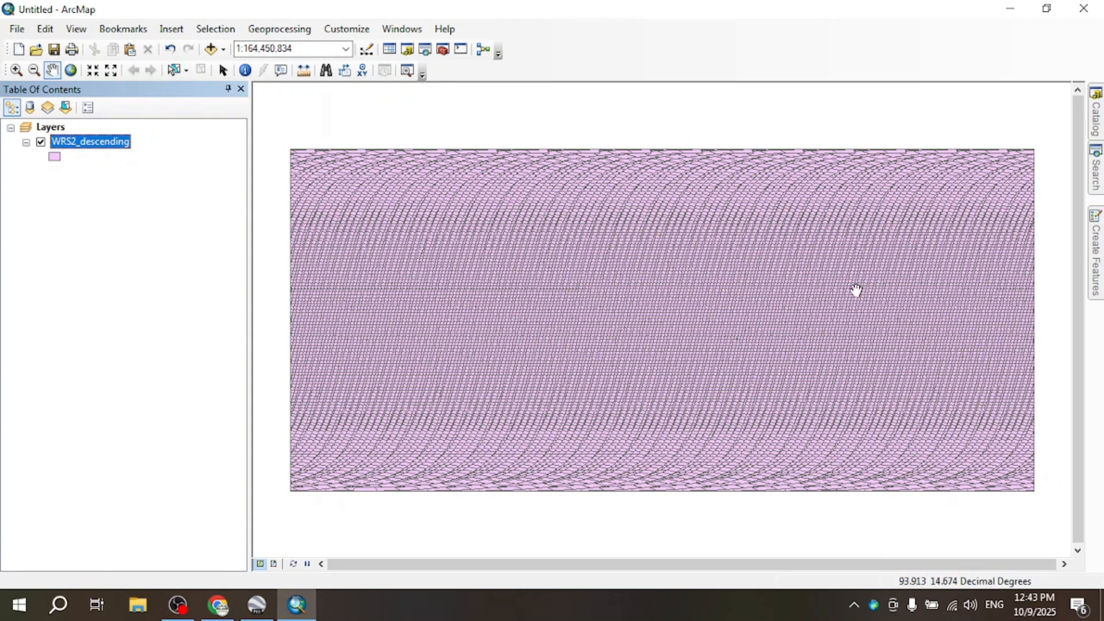
Inspect the WRS2_descending scene polygons at 1:10,000,000 and open the layer's attribute table.
scroll(748, 307, down, 1)
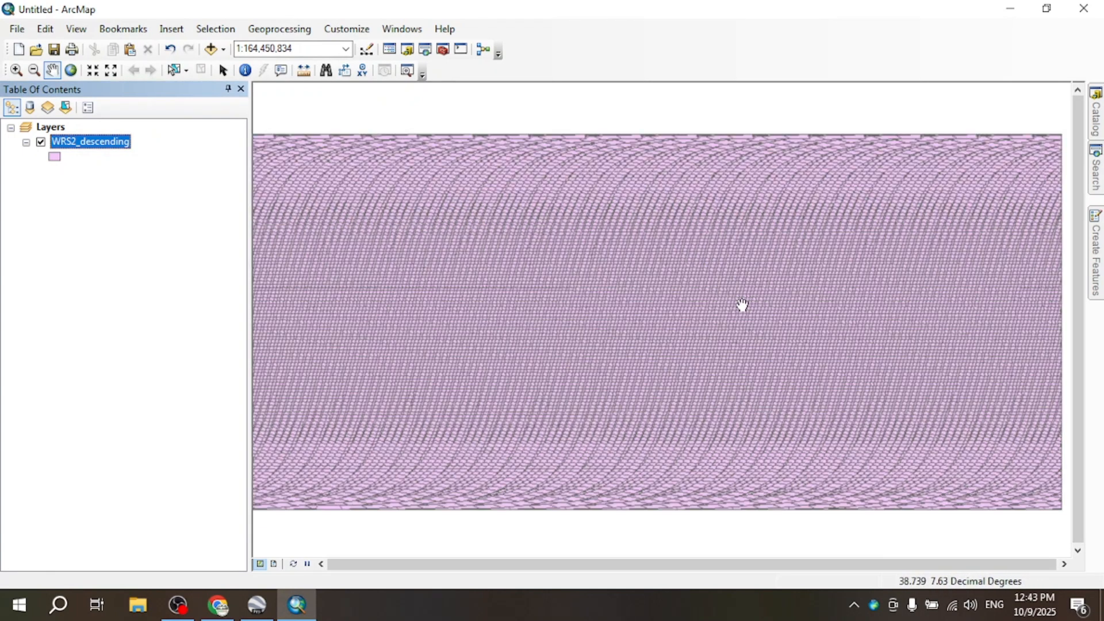
scroll(719, 291, down, 3)
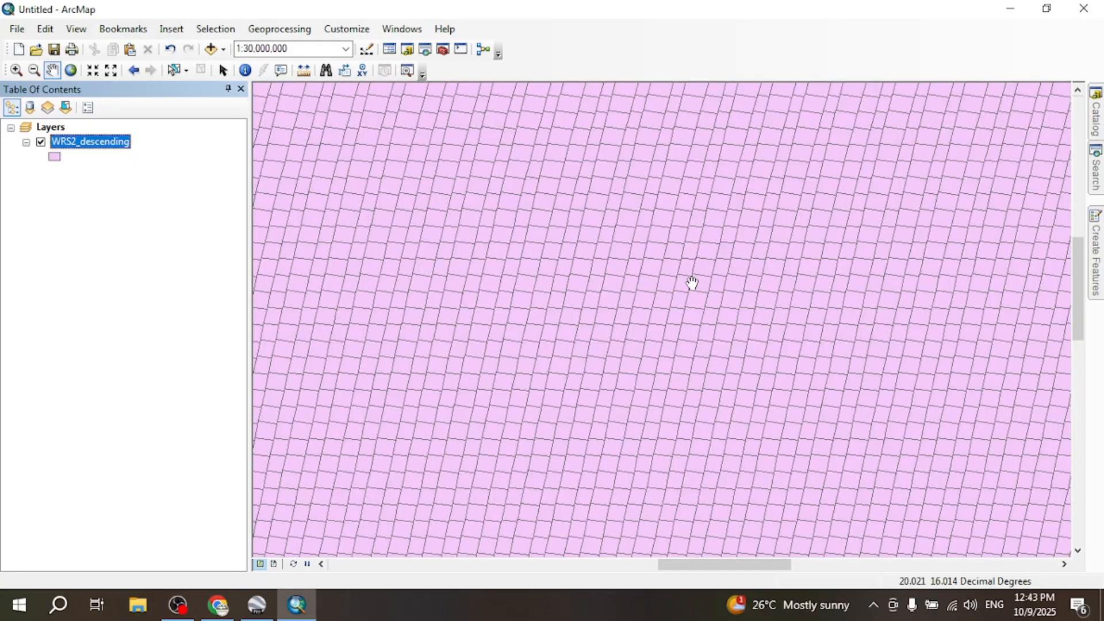
scroll(687, 287, down, 2)
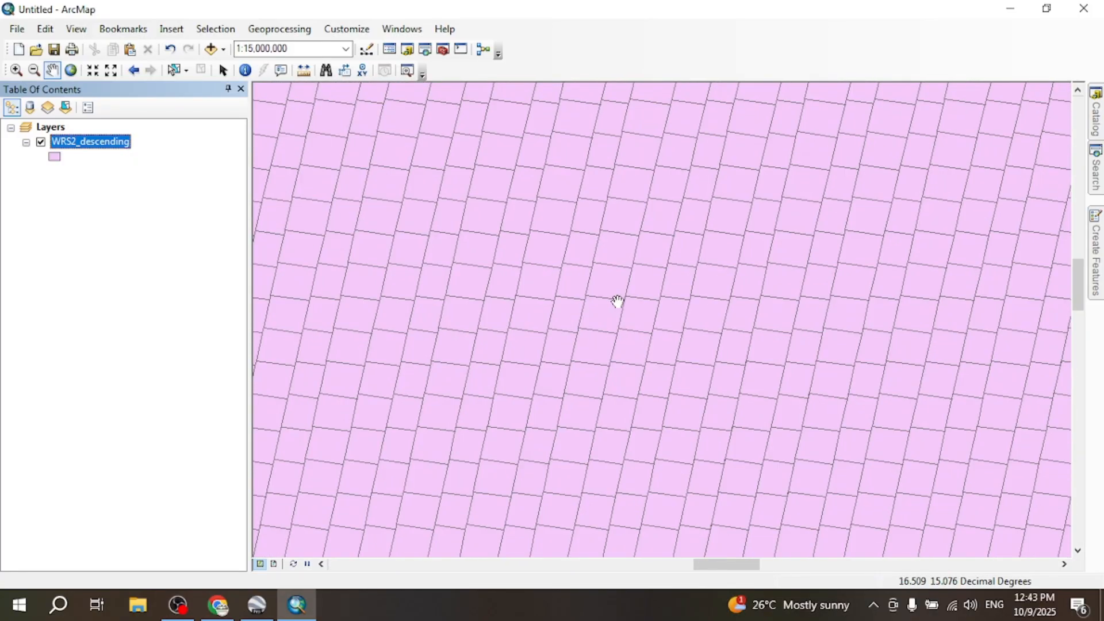
scroll(608, 301, down, 1)
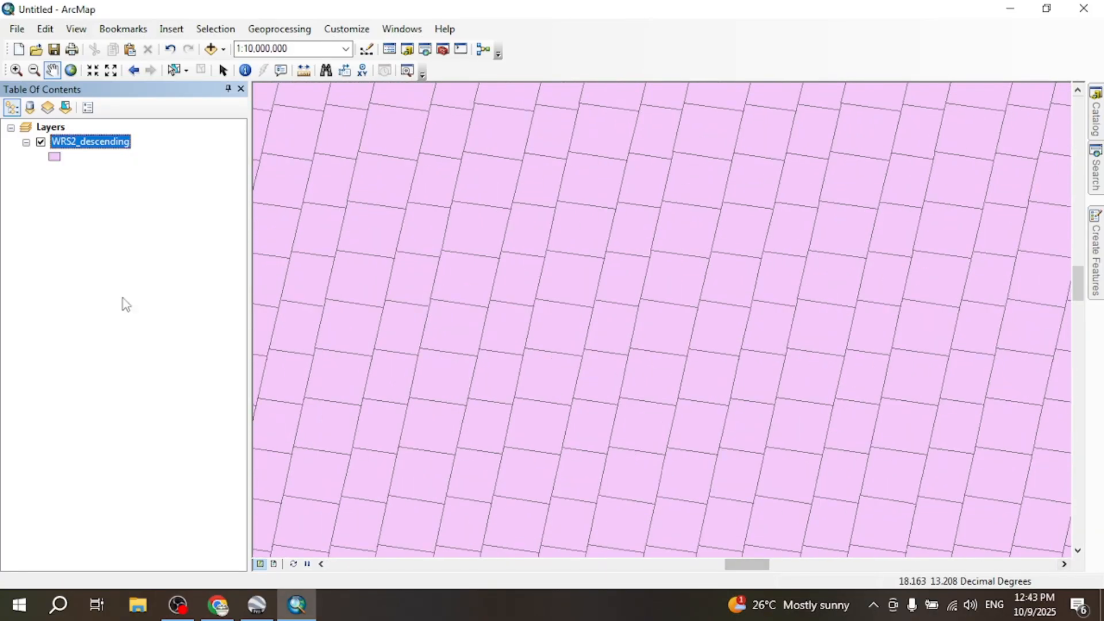
right_click(84, 143)
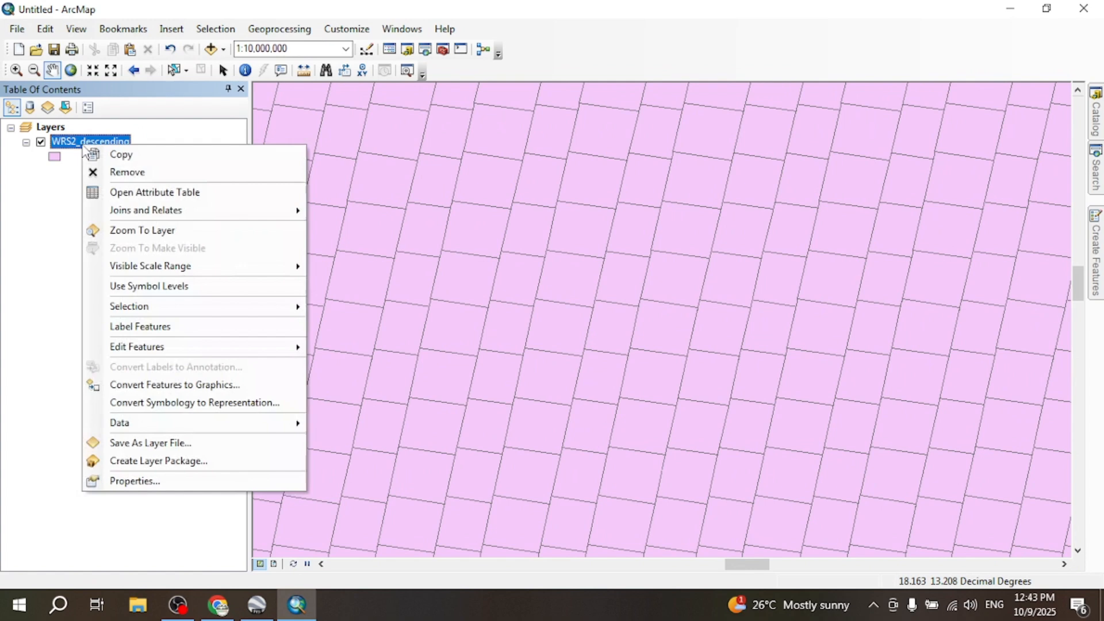
click(132, 194)
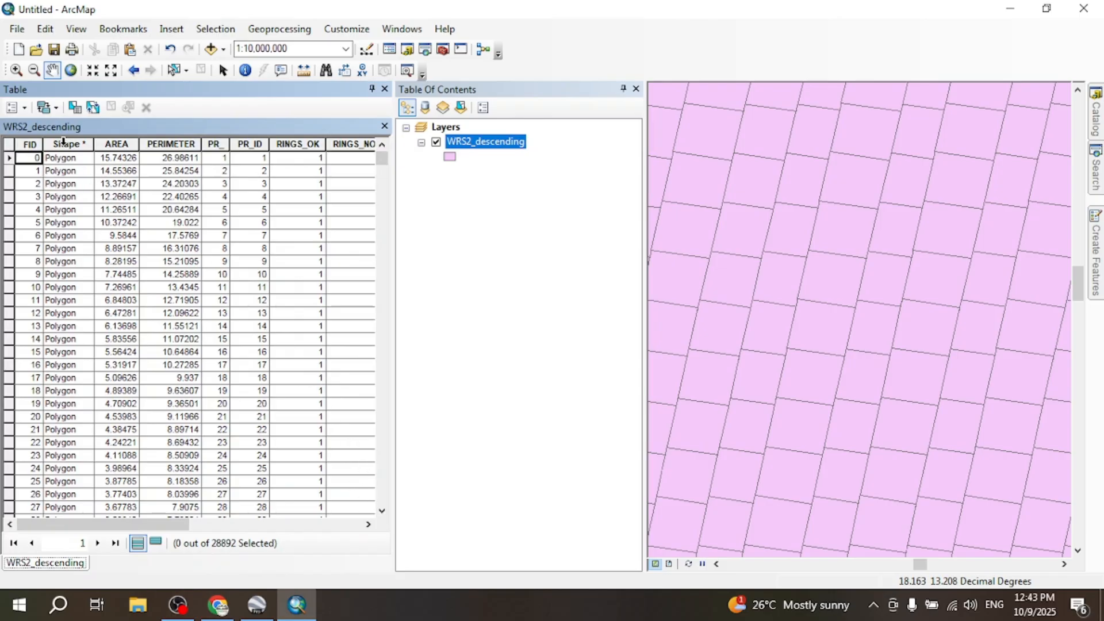
Find the PATH and ROW fields in the WRS2_descending attribute table and highlight the PATH column.
click(368, 525)
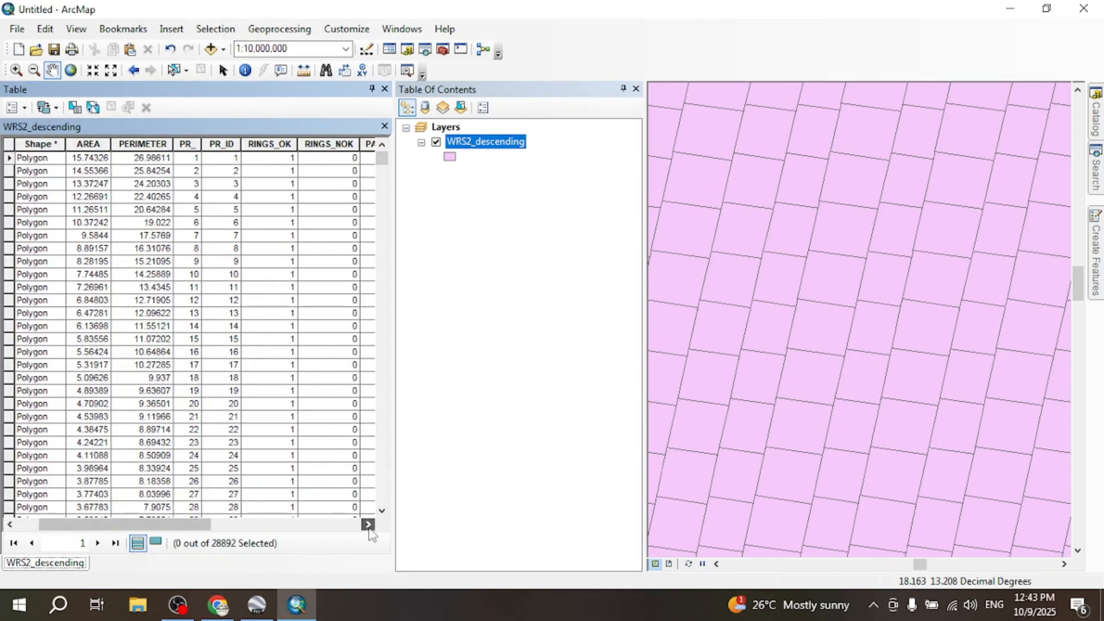
click(368, 525)
click(368, 525)
click(368, 524)
click(368, 525)
click(368, 525)
click(368, 525)
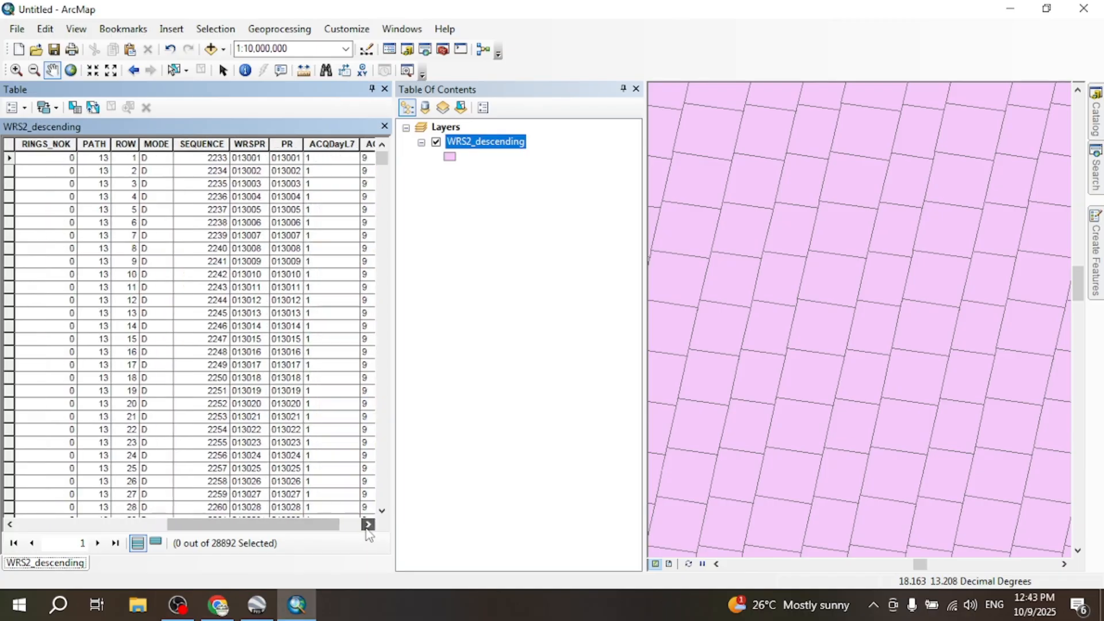
click(95, 144)
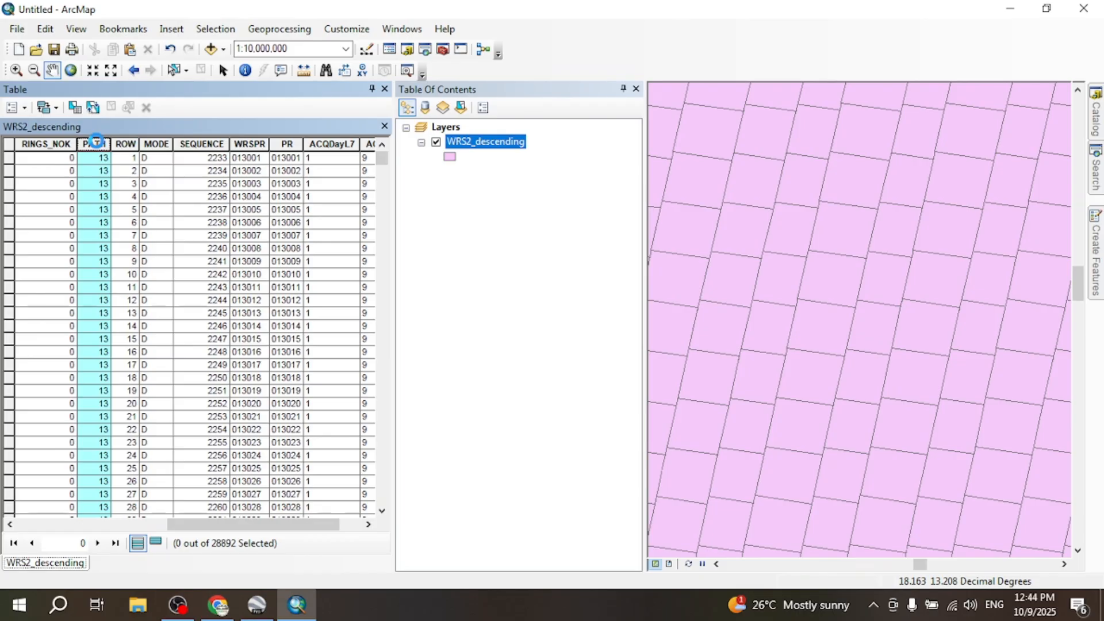
Sort the WRS2_descending attribute table by PATH and by ROW in descending order, and close the table.
right_click(96, 144)
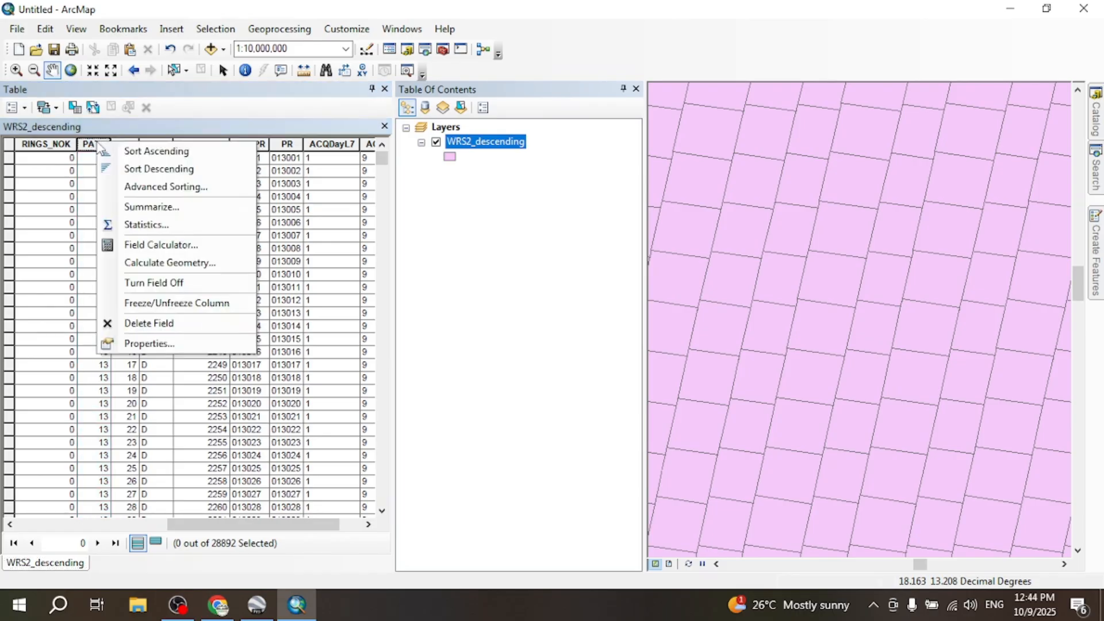
click(120, 170)
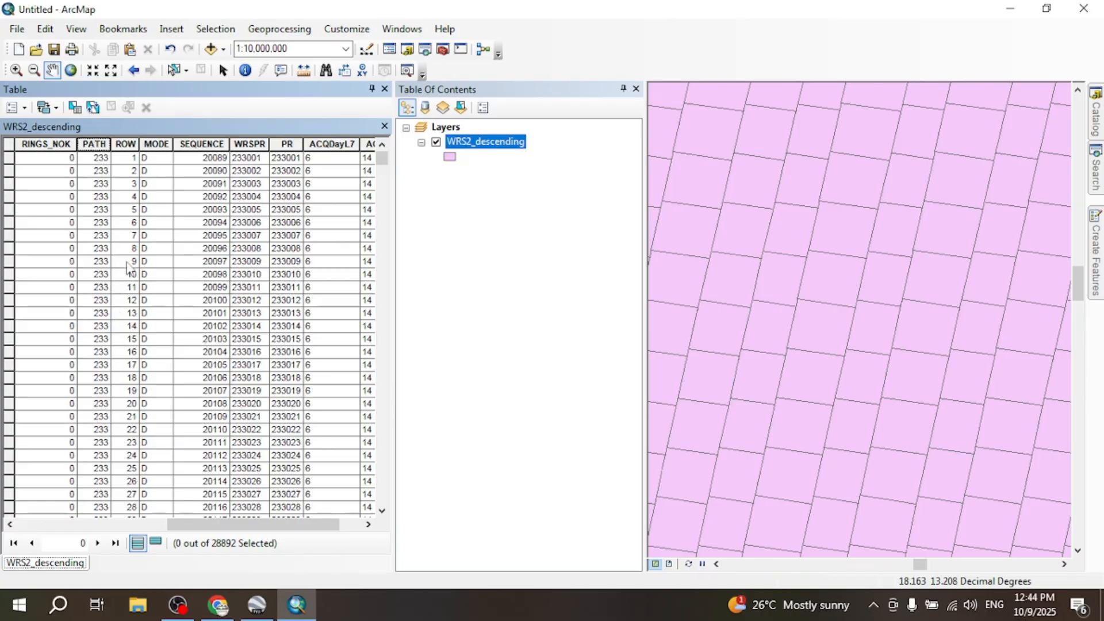
click(129, 144)
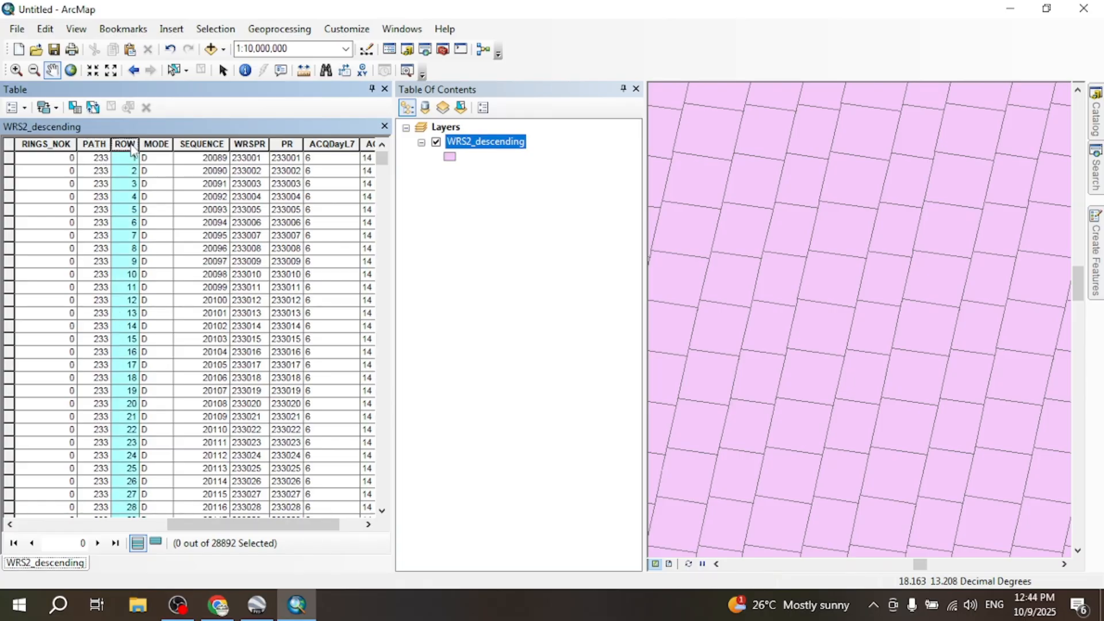
right_click(131, 148)
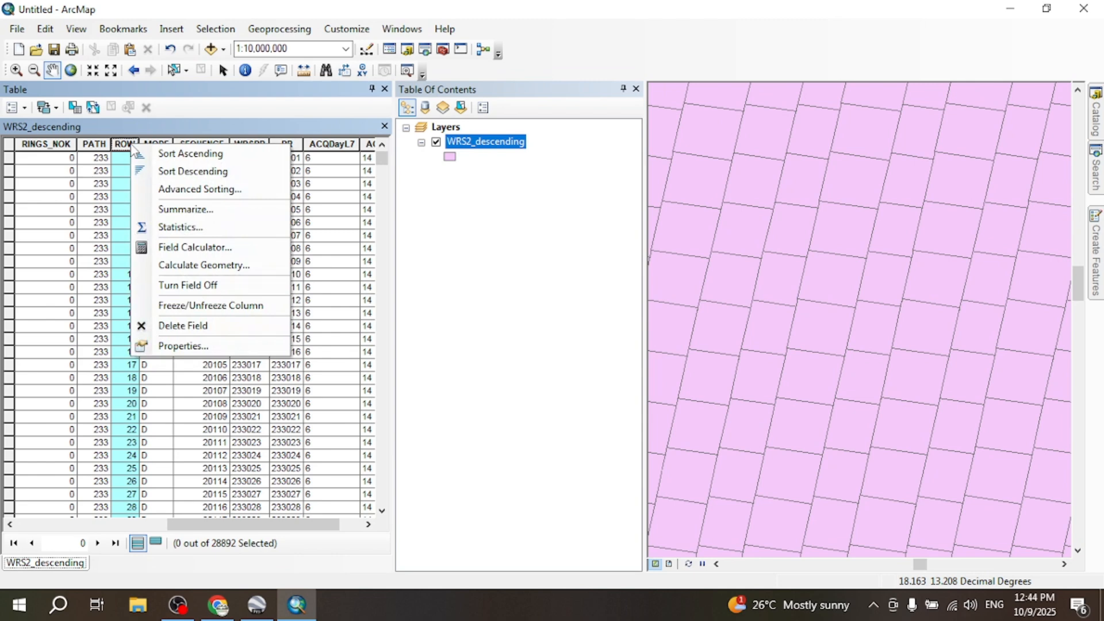
click(165, 171)
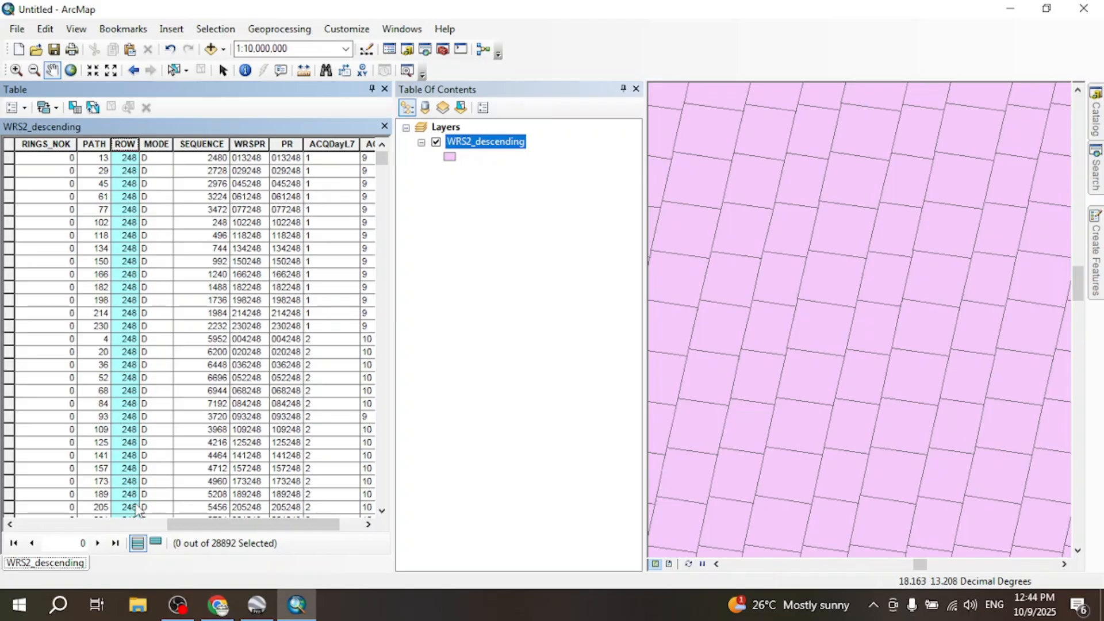
click(384, 126)
Open the label expression of the WRS2_descending layer and clear the default MODE field from it.
scroll(451, 249, down, 2)
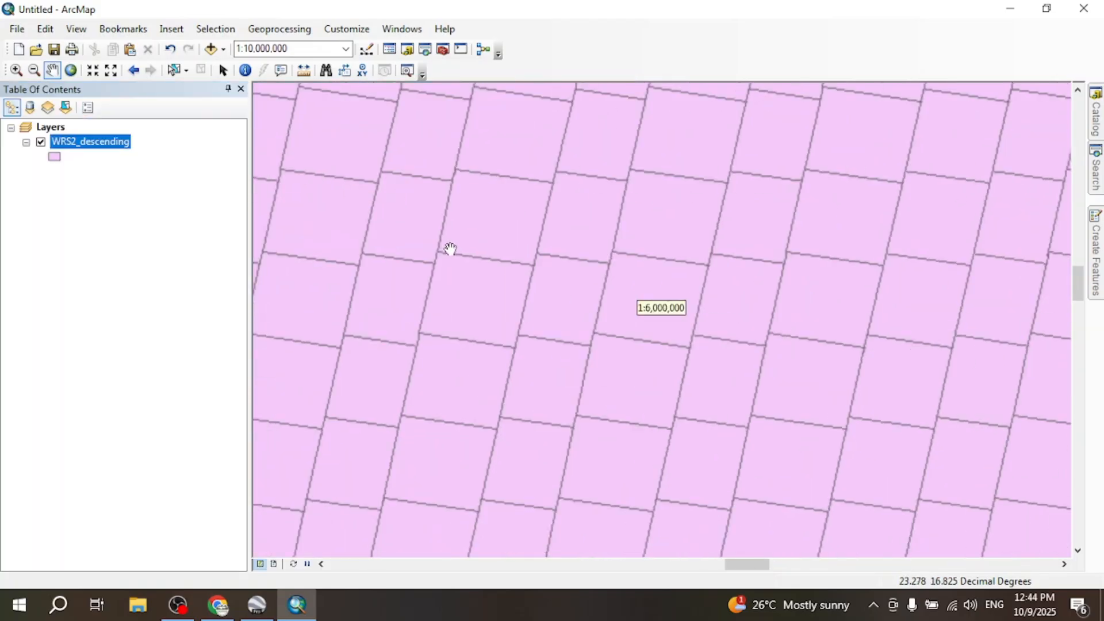
scroll(480, 246, up, 4)
scroll(487, 243, up, 2)
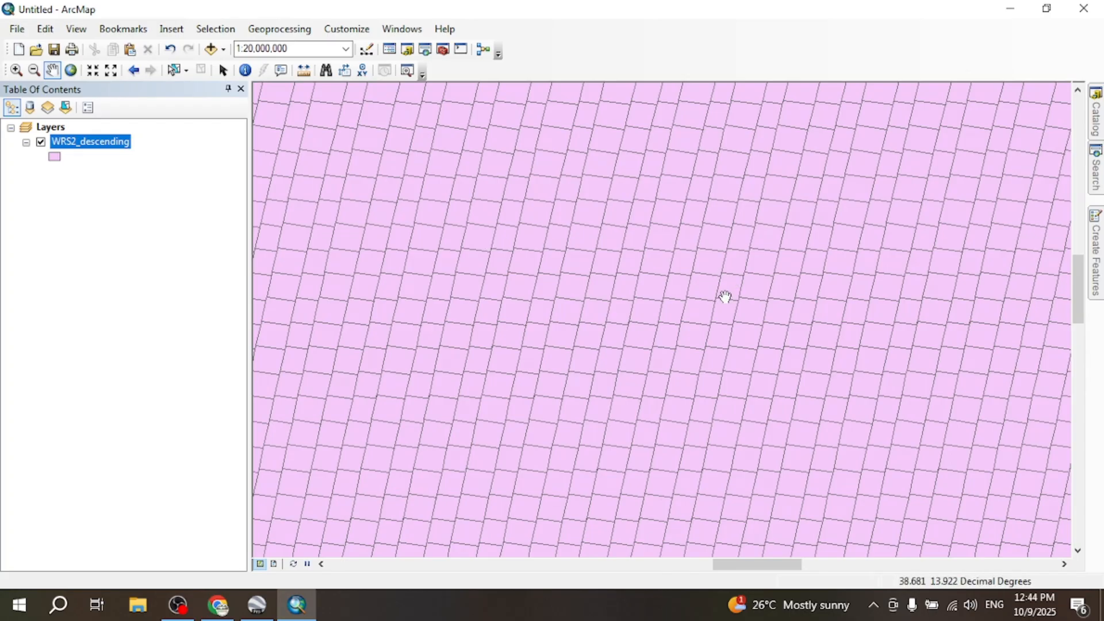
scroll(723, 297, up, 2)
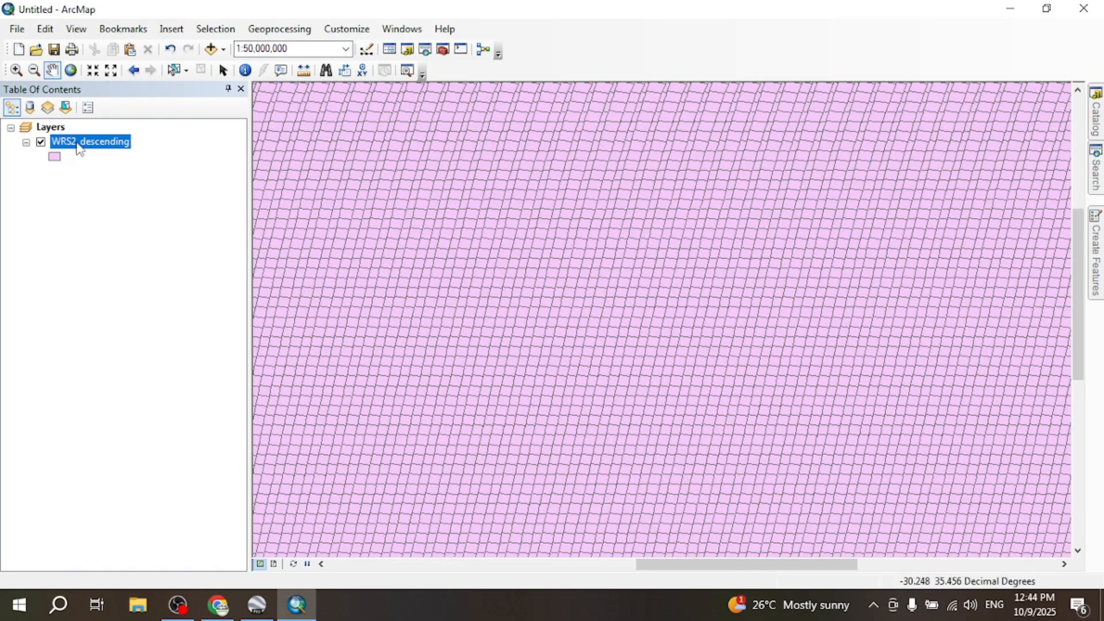
right_click(78, 145)
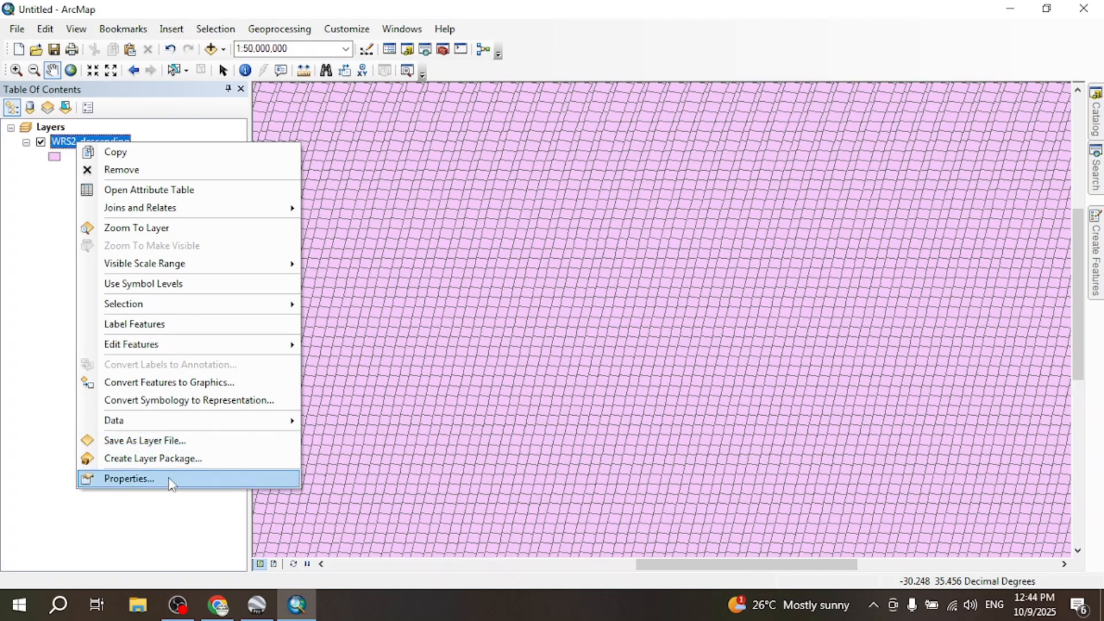
click(129, 479)
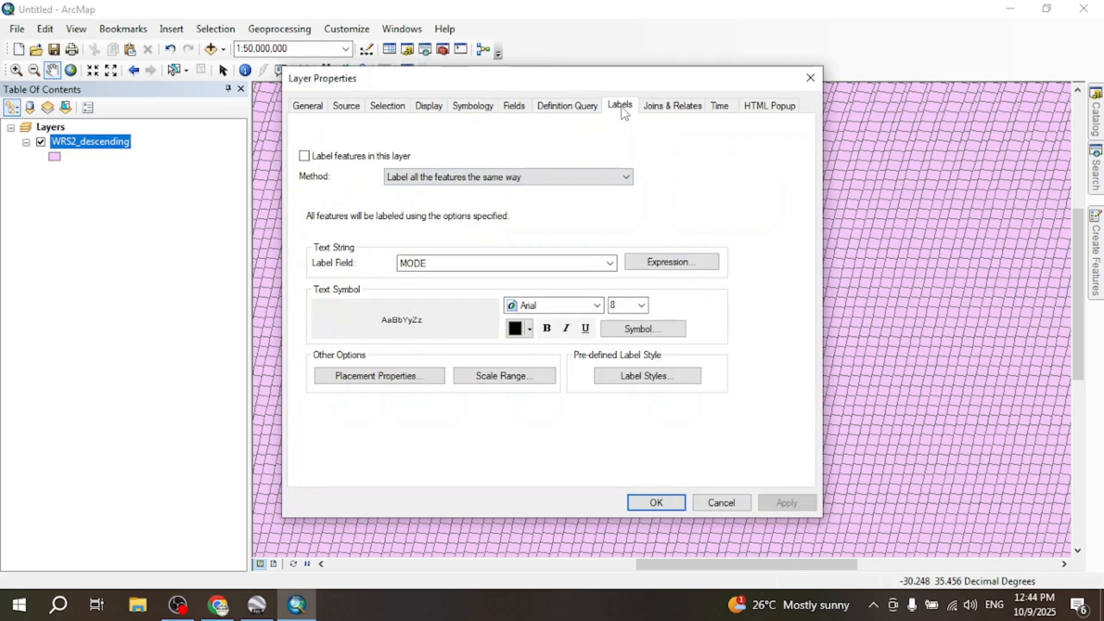
click(667, 263)
click(480, 328)
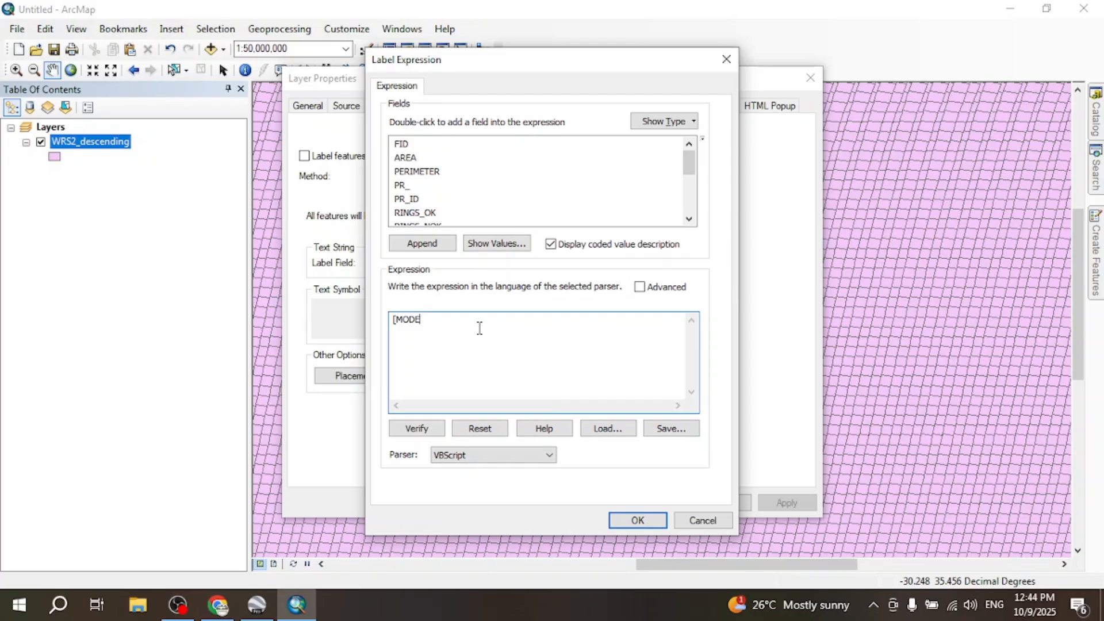
key(BackSpace)
key(BackSpace)
key(BackSpace)
key(BackSpace)
key(BackSpace)
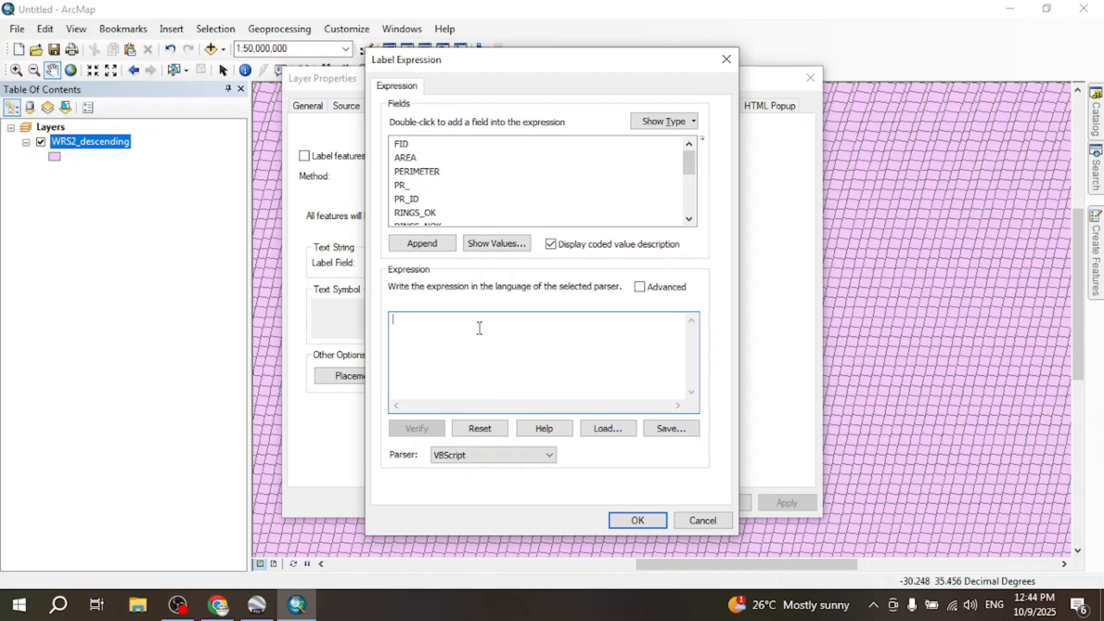
Build the label expression [PATH] &vbnewline& [ROW] so each scene shows path and row on separate lines, and accept it.
scroll(690, 221, down, 2)
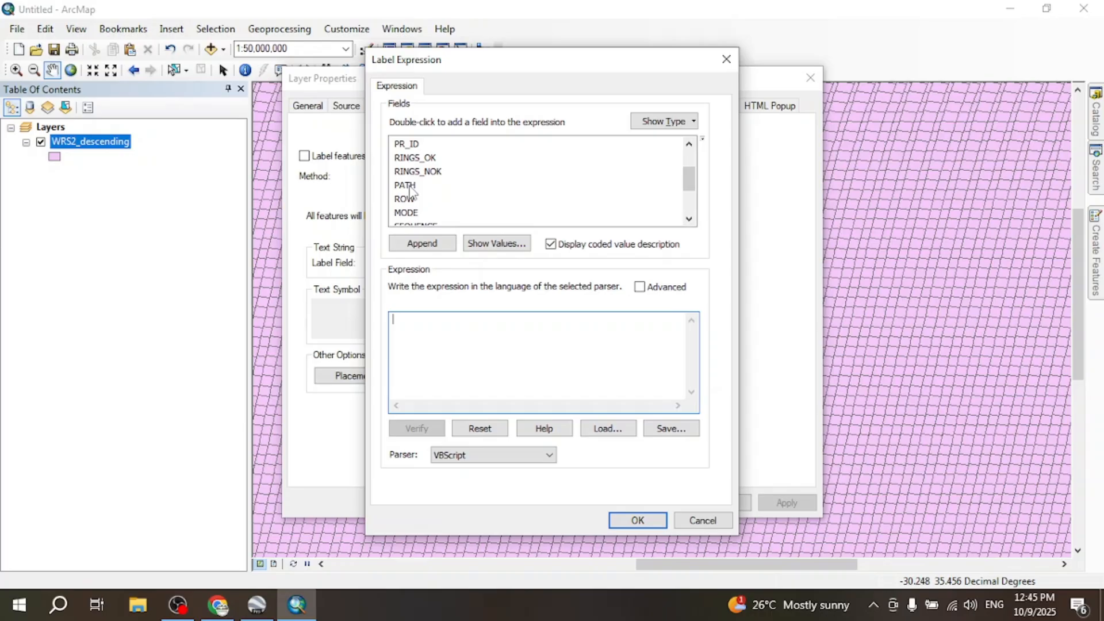
click(407, 186)
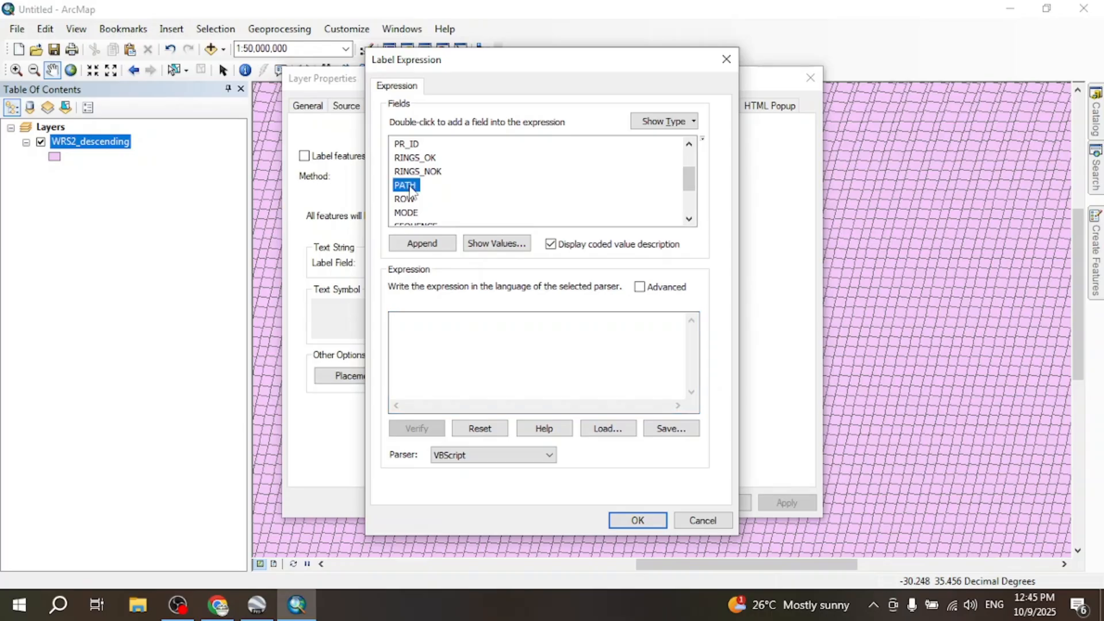
double_click(410, 189)
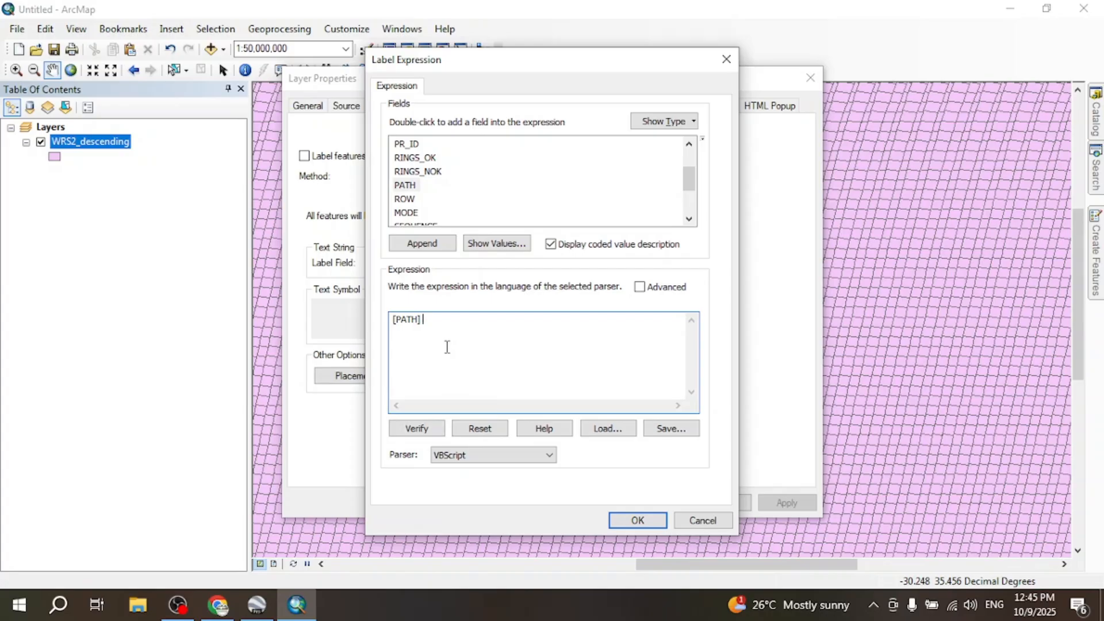
text(&vbnewline)
text(&)
double_click(404, 199)
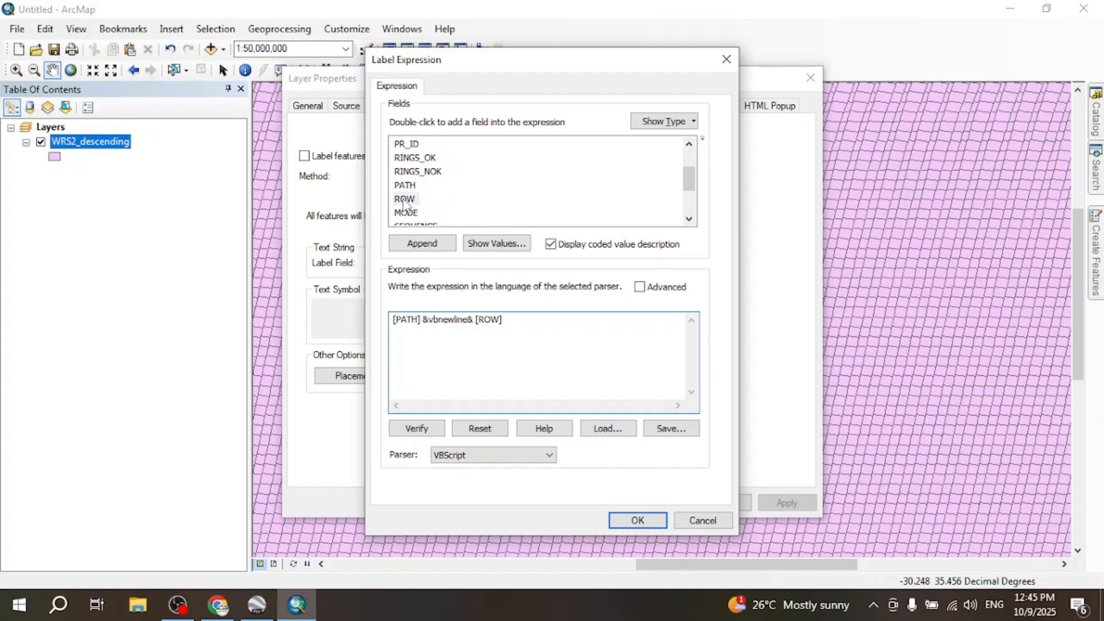
double_click(688, 221)
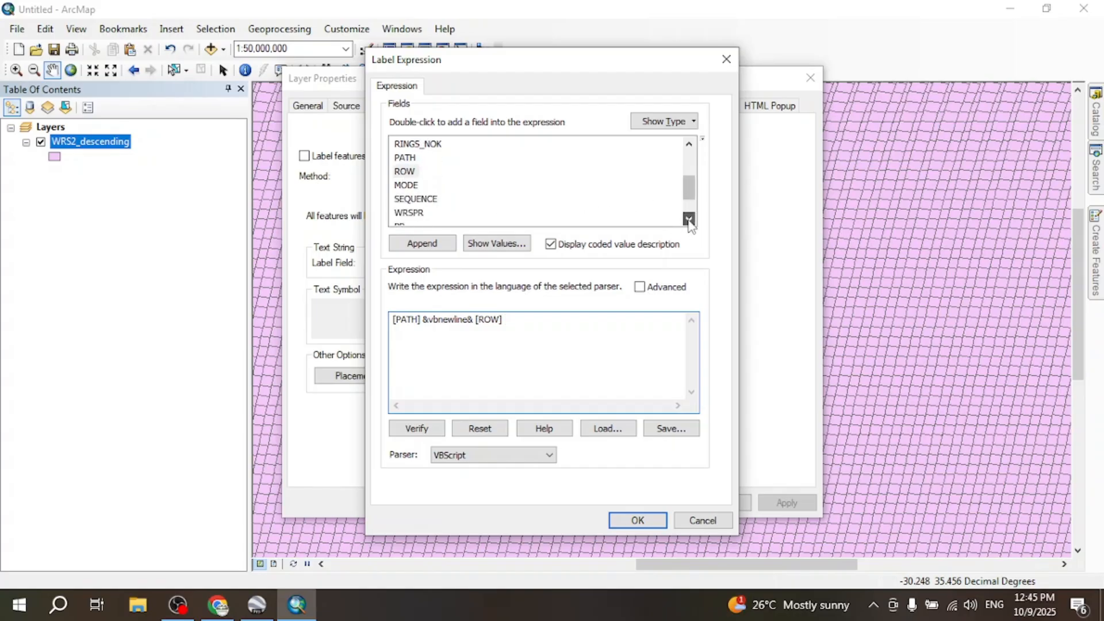
drag(687, 189, 683, 188)
click(639, 520)
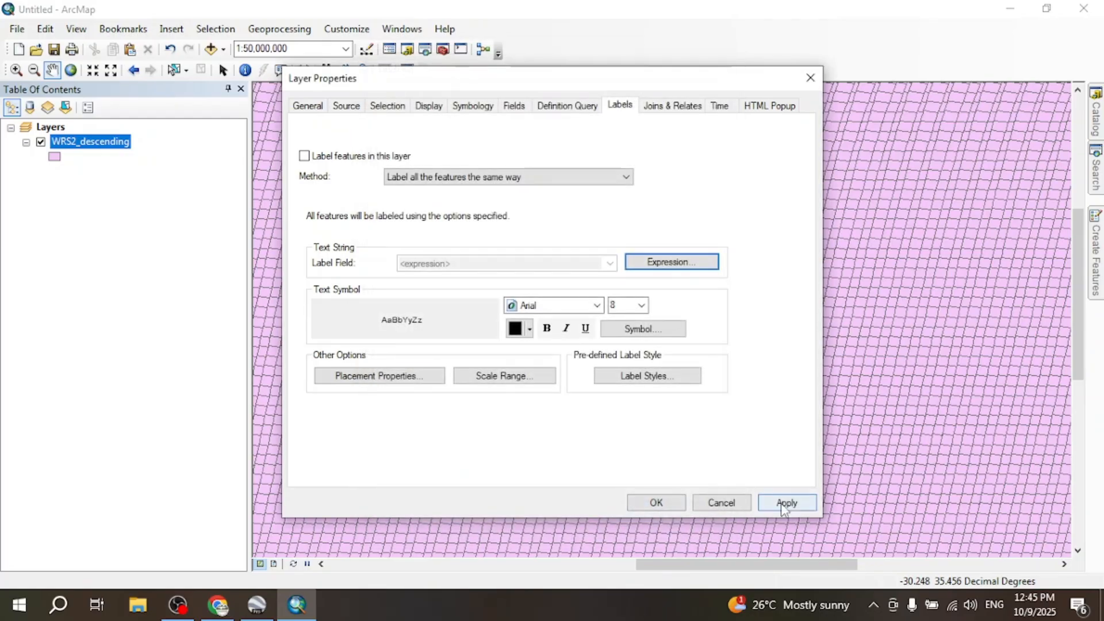
Turn on feature labeling for the WRS2_descending layer, apply it and close the layer properties.
click(787, 503)
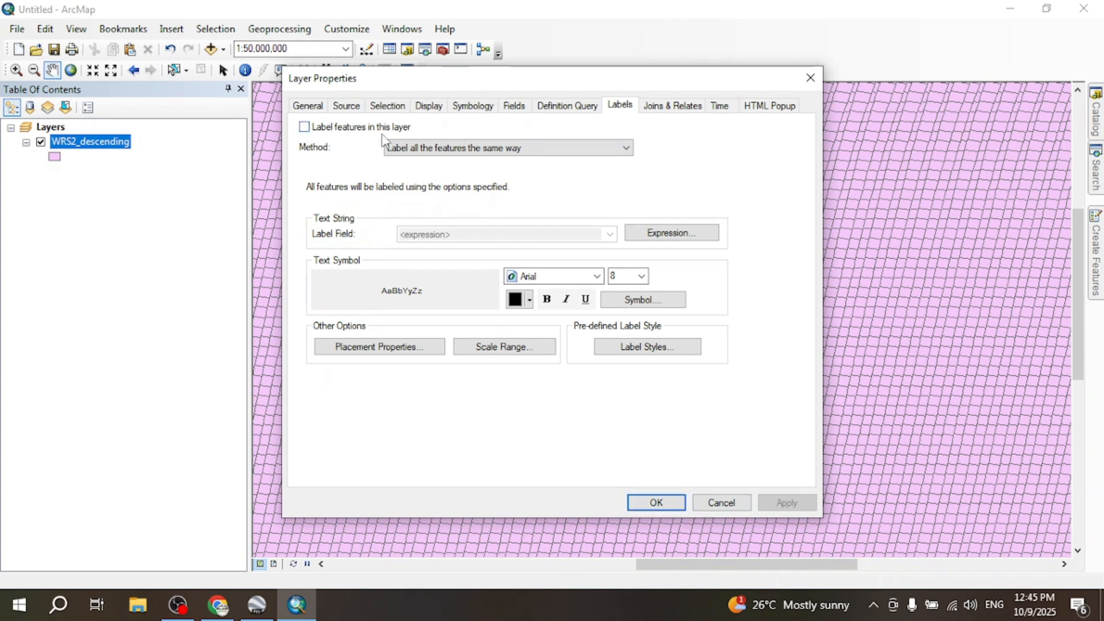
click(305, 127)
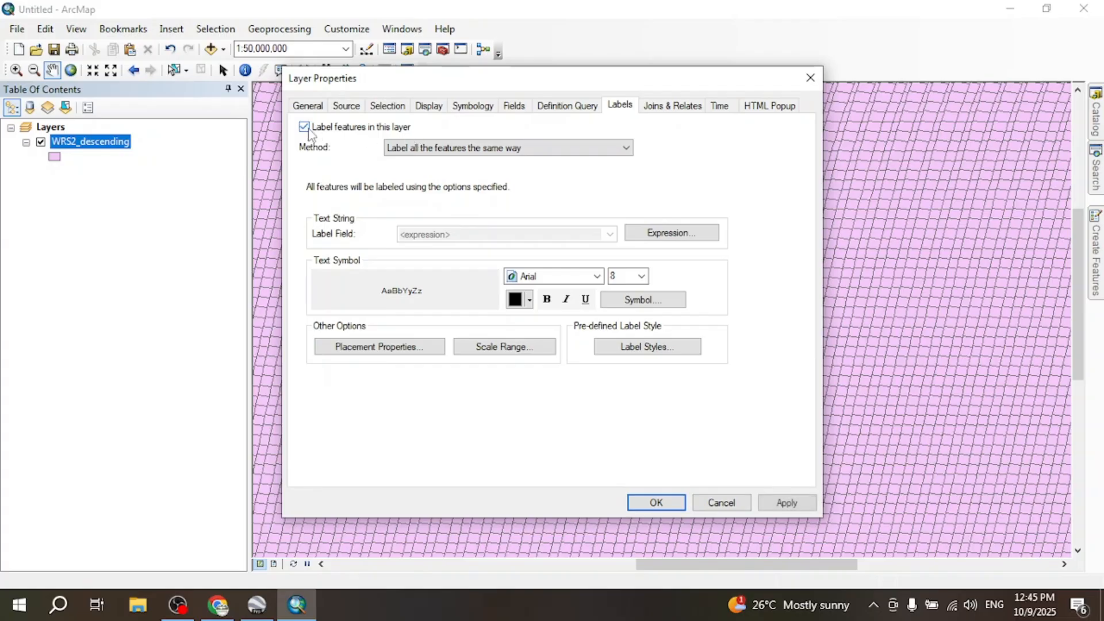
click(783, 503)
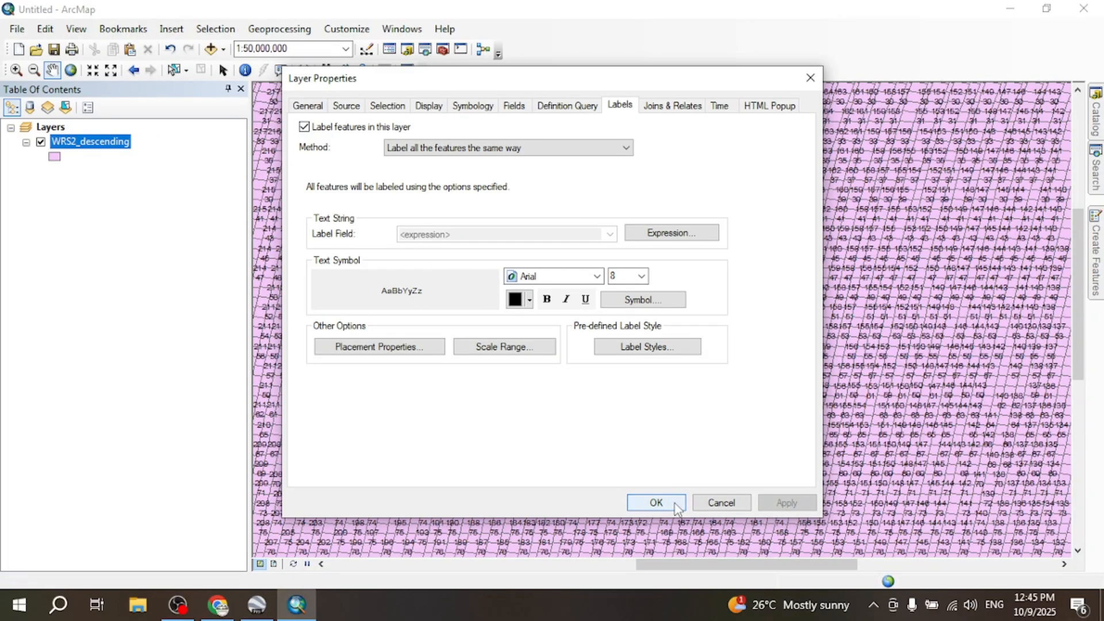
drag(646, 86, 321, 88)
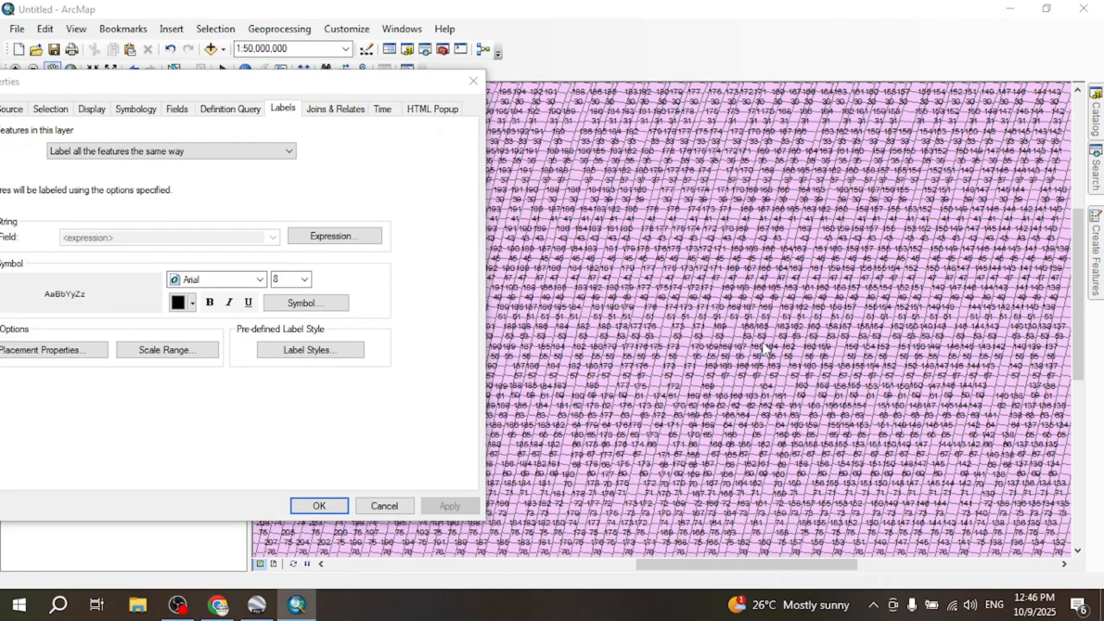
click(328, 507)
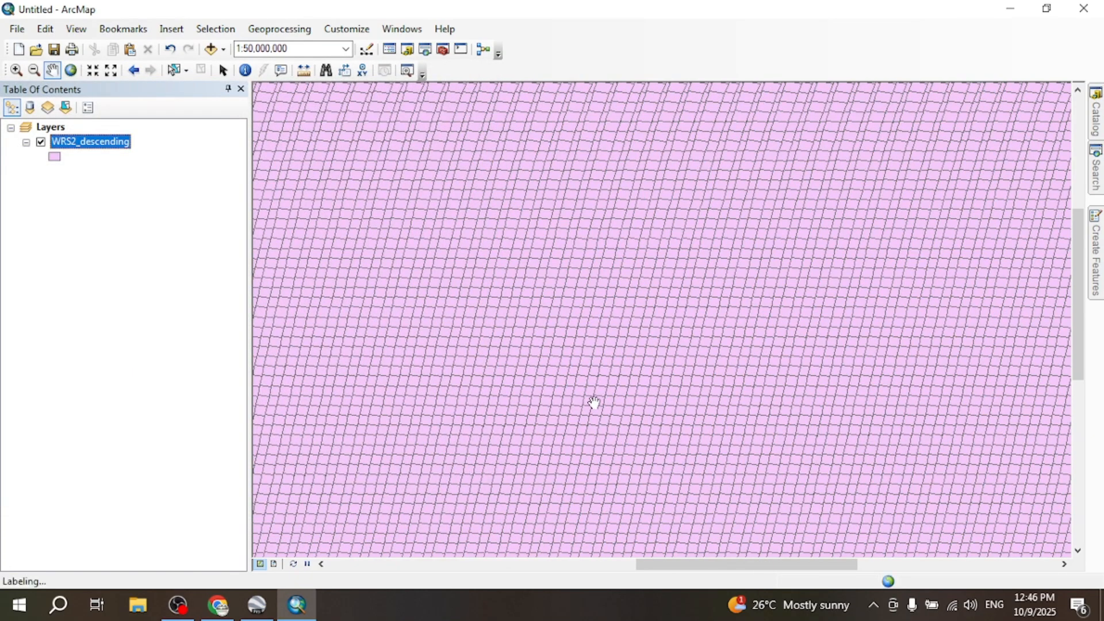
Inspect the path and row labels on the map and select the scene at path 176, row 54.
scroll(750, 345, up, 1)
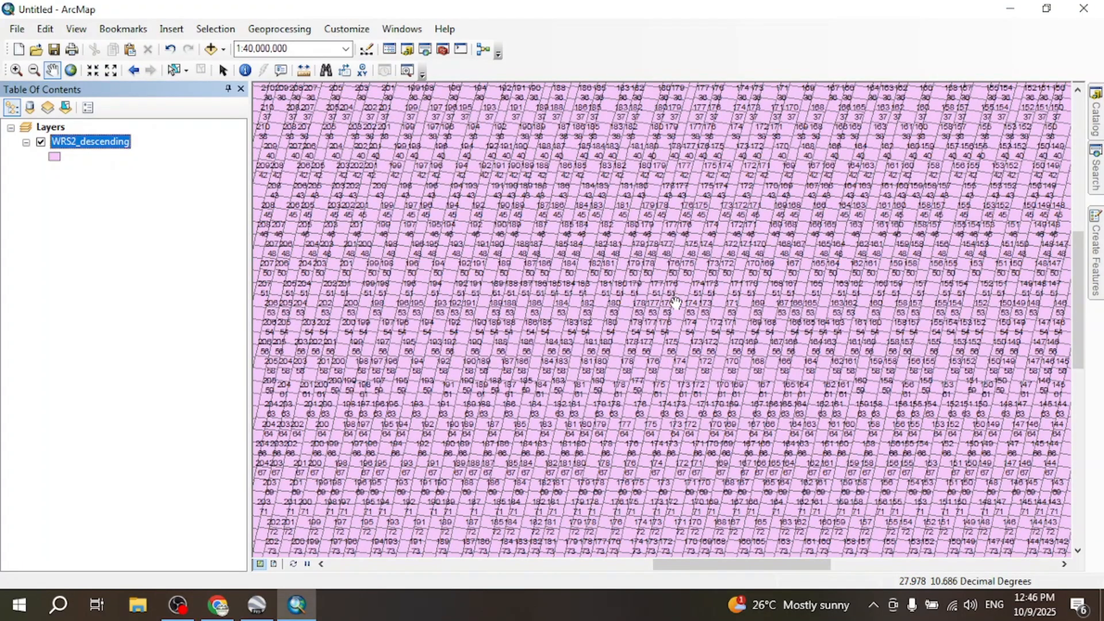
scroll(676, 297, up, 4)
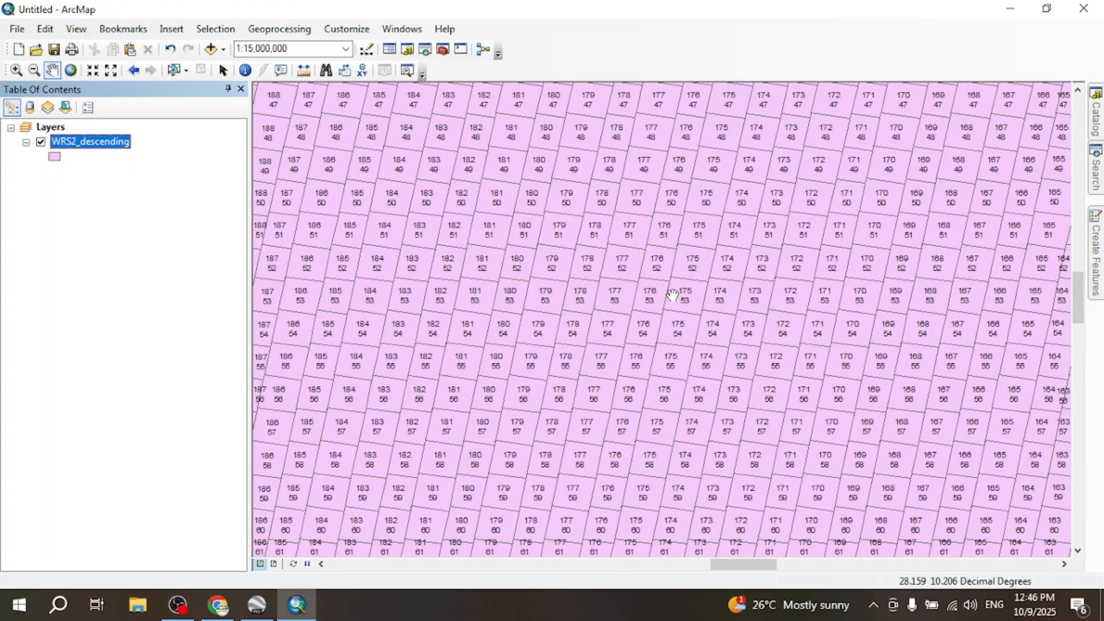
scroll(672, 295, up, 1)
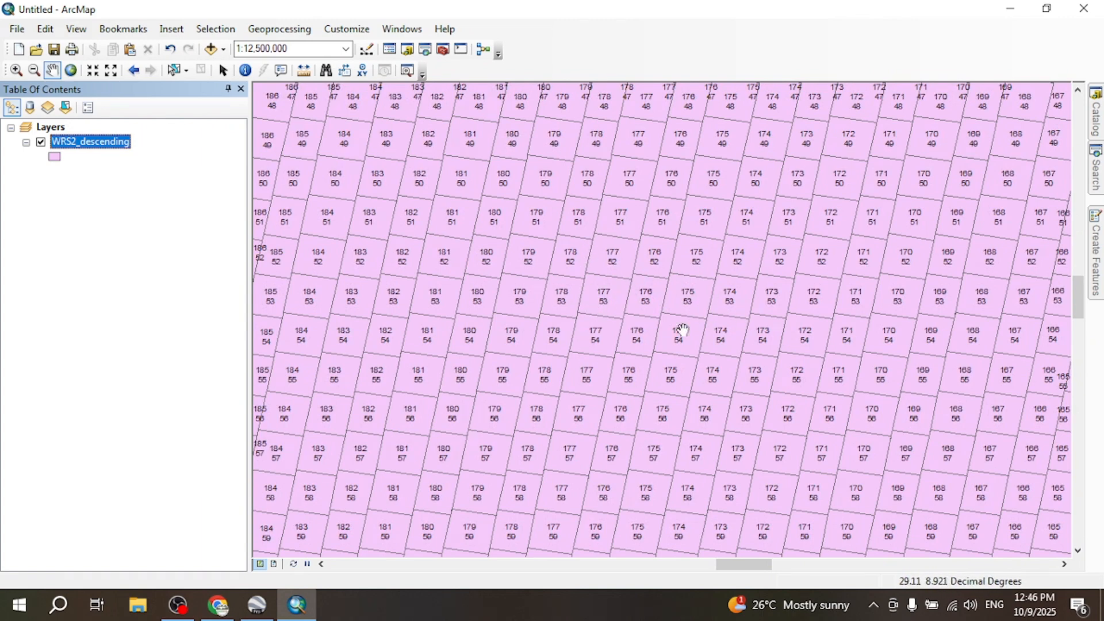
click(174, 72)
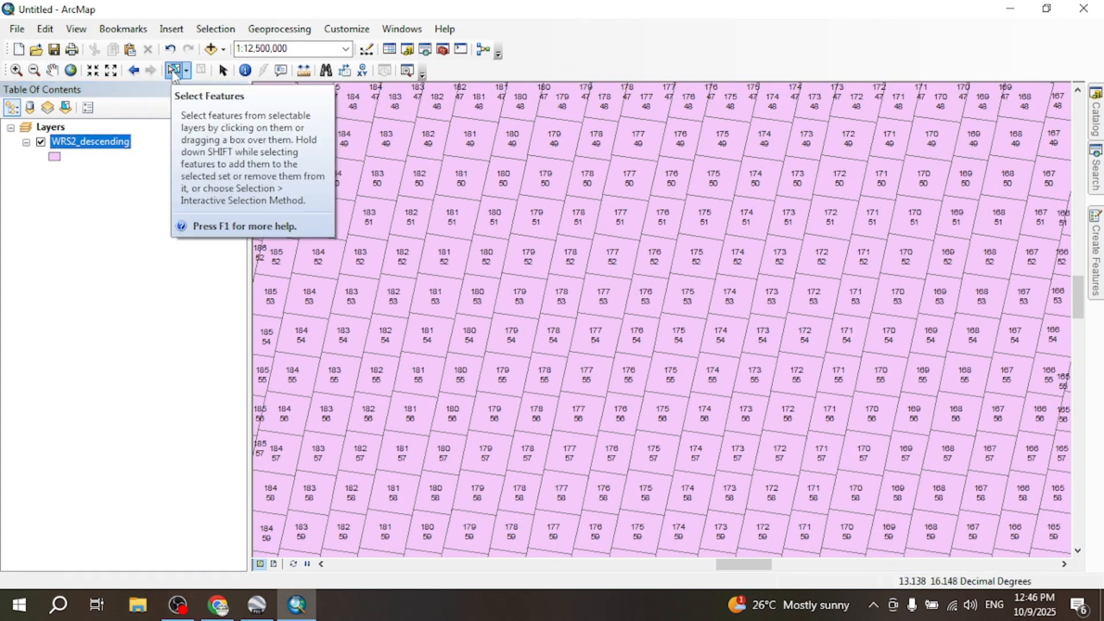
click(635, 347)
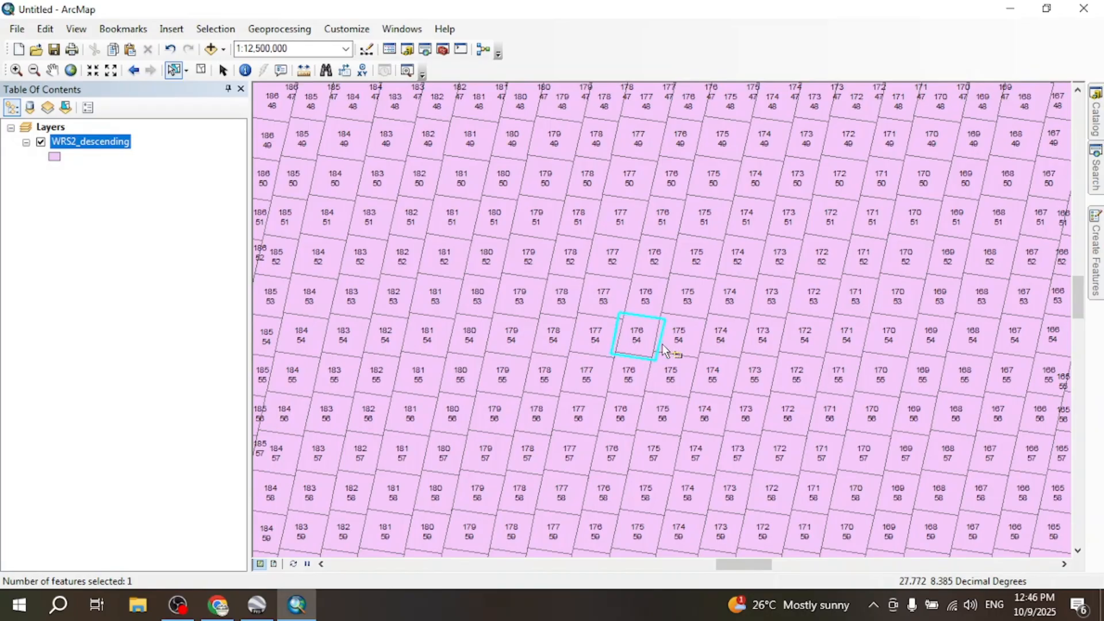
scroll(663, 347, up, 4)
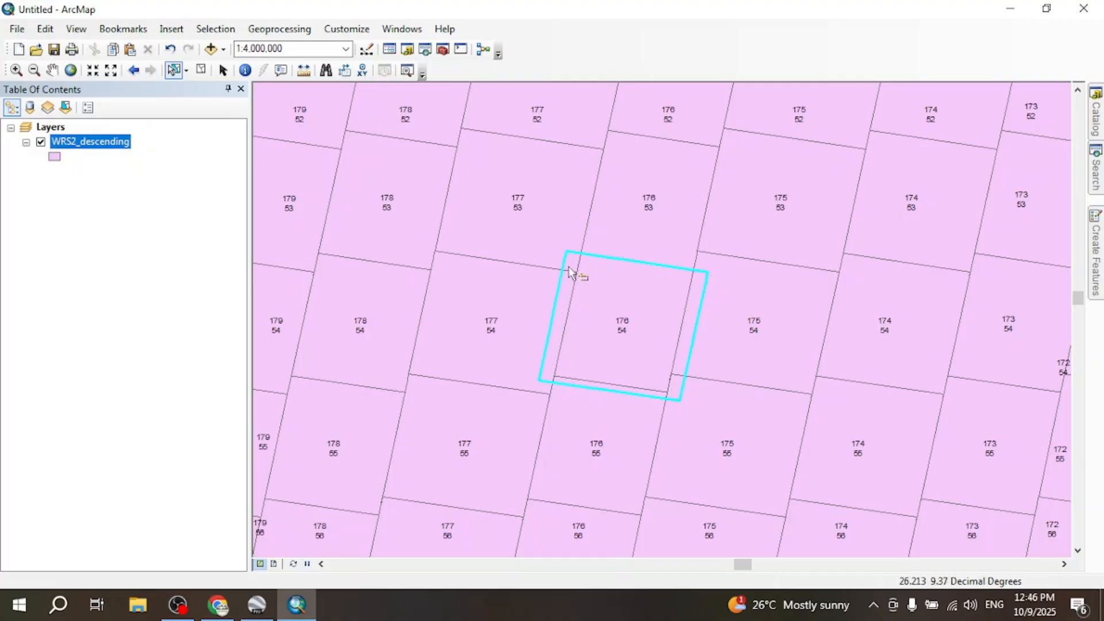
Select the scene at path 175, row 55, and clear the selection.
click(748, 381)
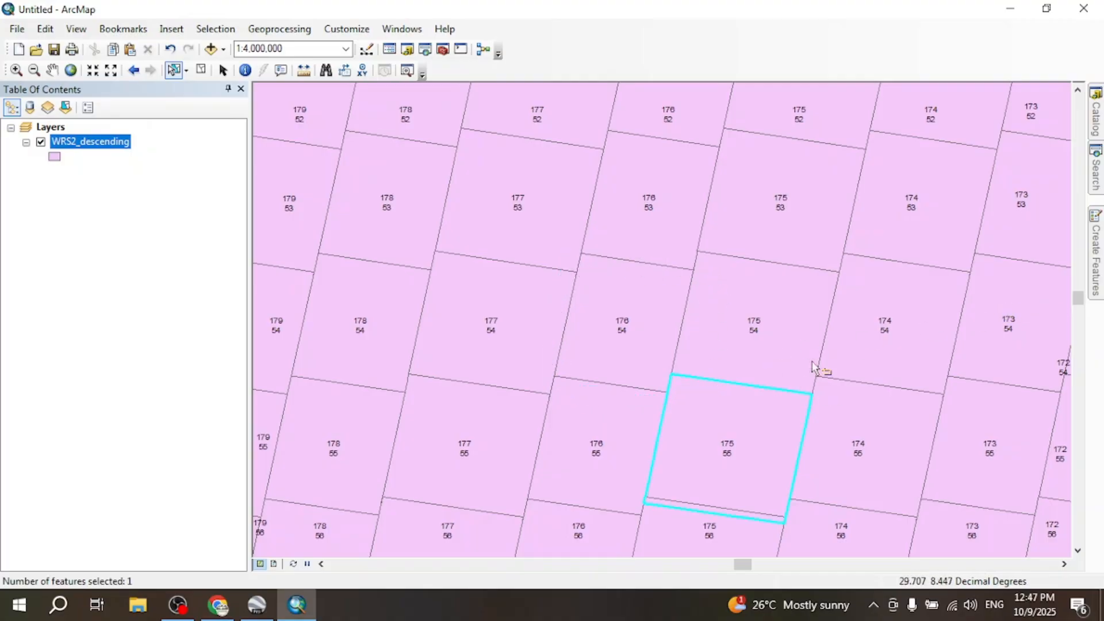
scroll(675, 391, down, 3)
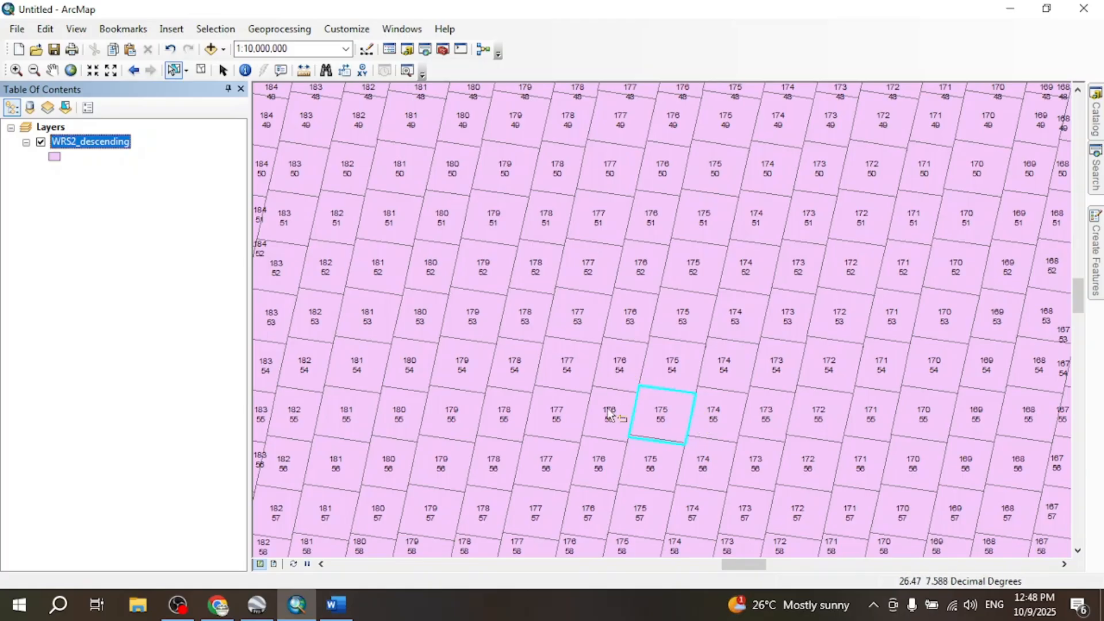
click(201, 71)
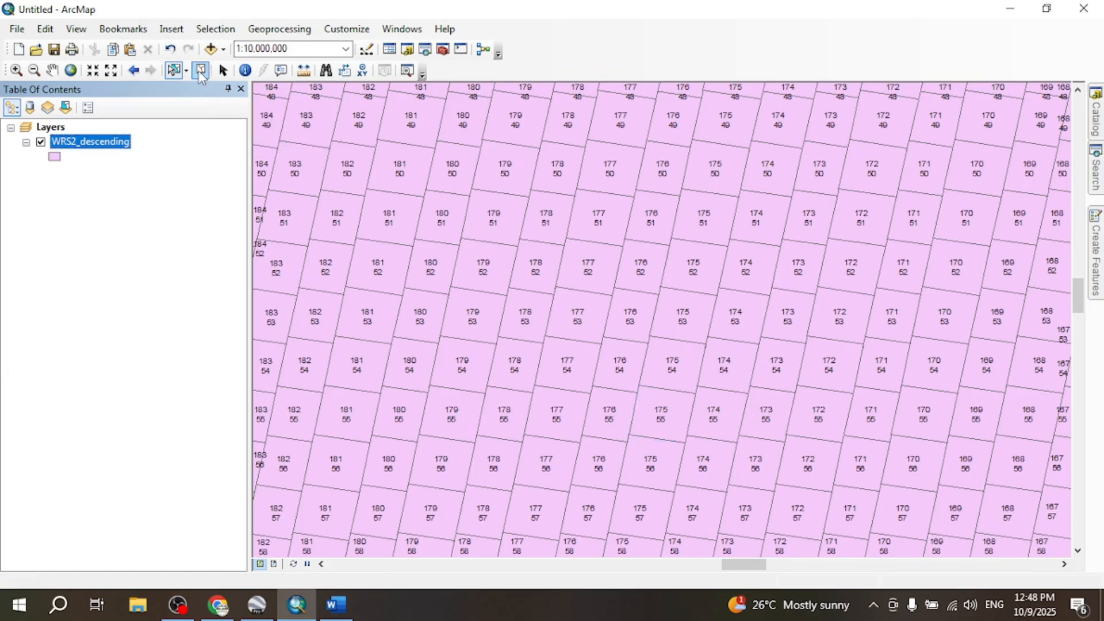
Open the label expression of the WRS2_descending layer and clear the existing [PATH] &vbnewline& [ROW] expression.
right_click(106, 148)
click(158, 481)
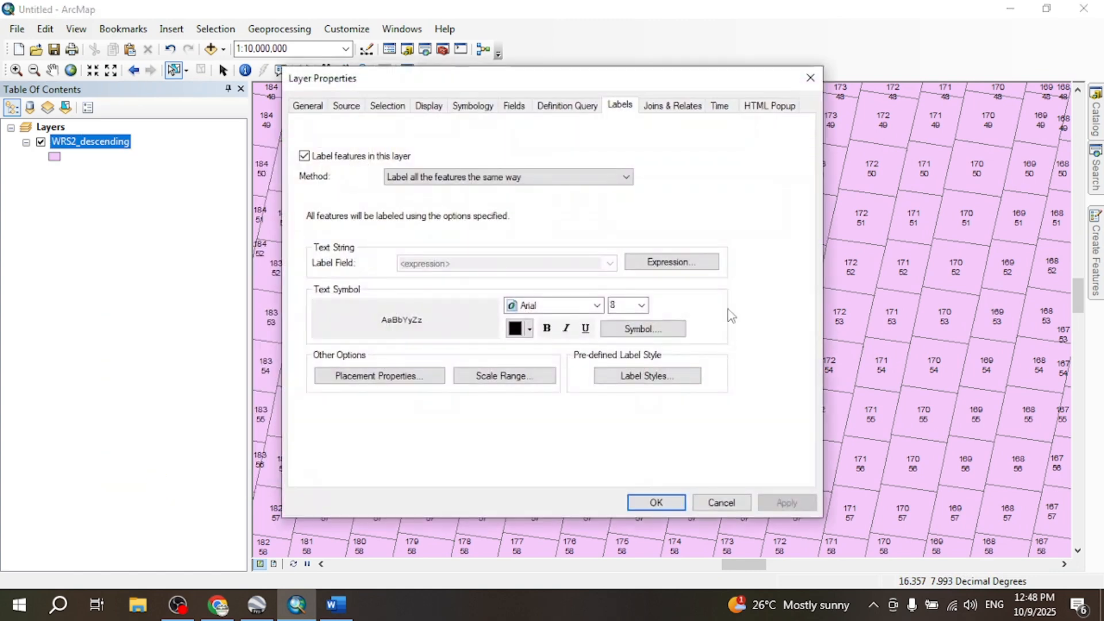
click(668, 264)
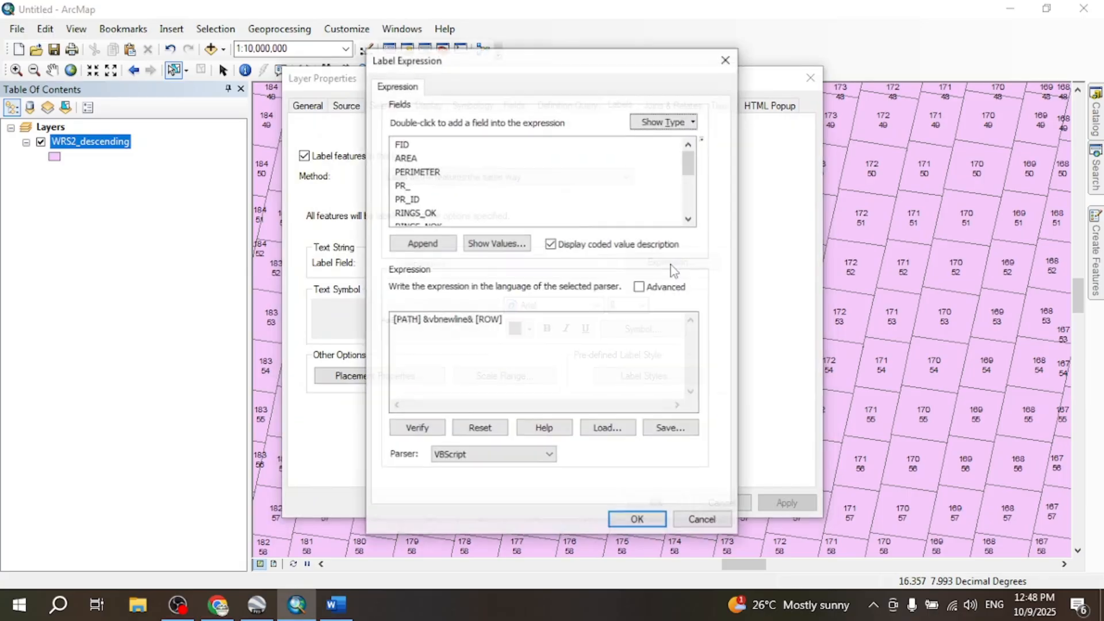
click(544, 331)
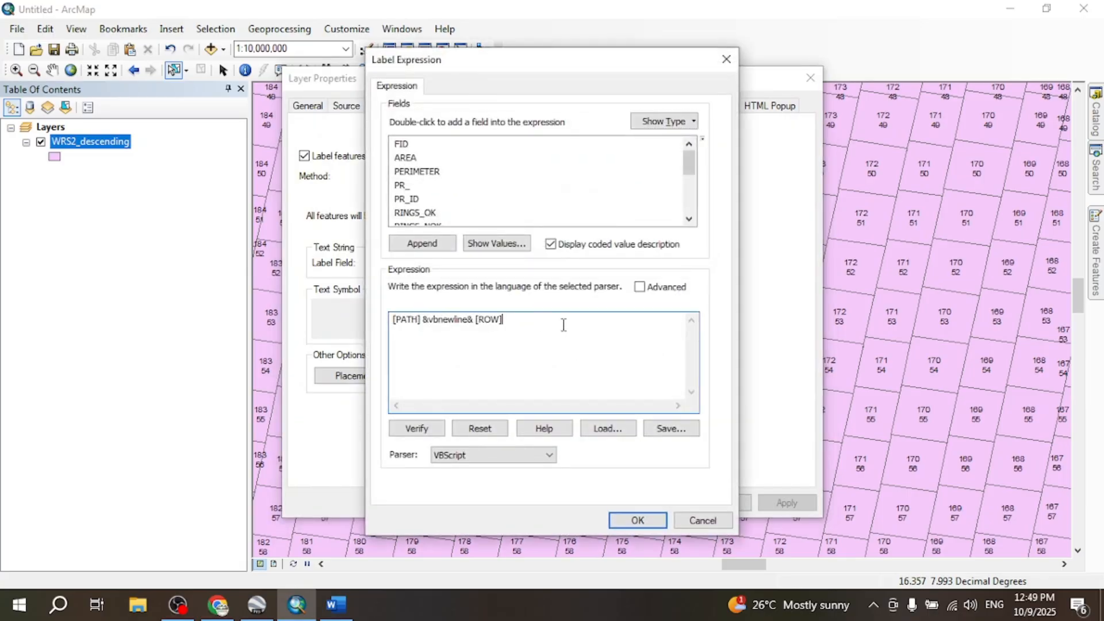
key(BackSpace)
key(BackSpace)
key(BackSpace)
key(BackSpace)
key(BackSpace)
key(BackSpace)
key(BackSpace)
key(BackSpace)
key(BackSpace)
key(BackSpace)
key(BackSpace)
key(BackSpace)
key(BackSpace)
key(BackSpace)
key(BackSpace)
key(BackSpace)
key(BackSpace)
key(BackSpace)
key(BackSpace)
key(BackSpace)
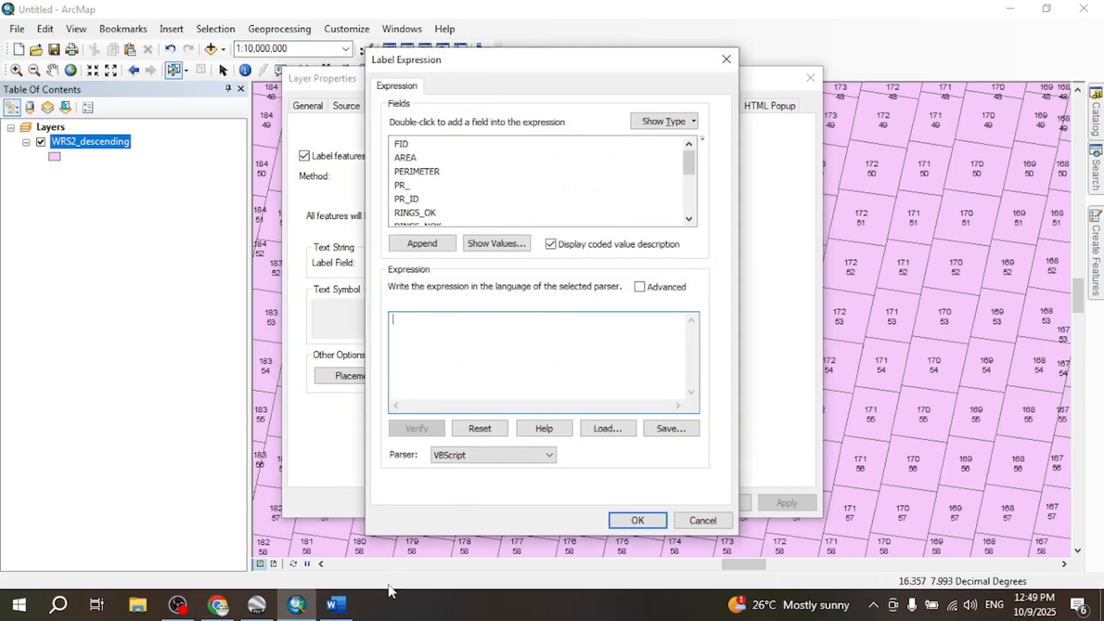
Switch to the Word notes, copy the CLR script that colors PATH red and ROW blue, and accept it as the ArcMap label expression.
click(336, 604)
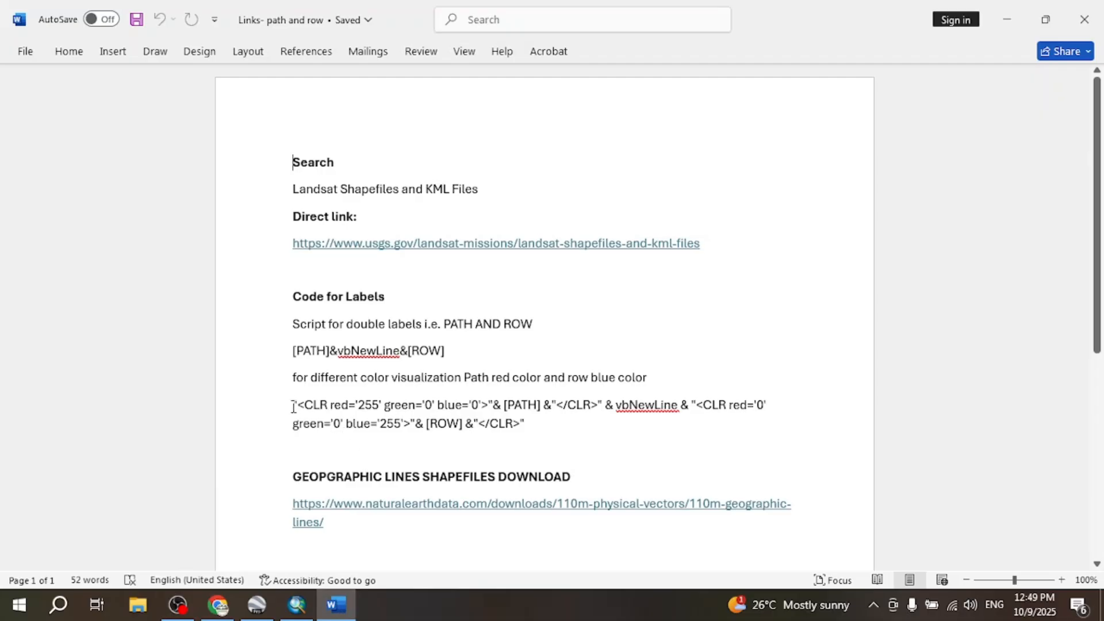
drag(285, 400, 559, 424)
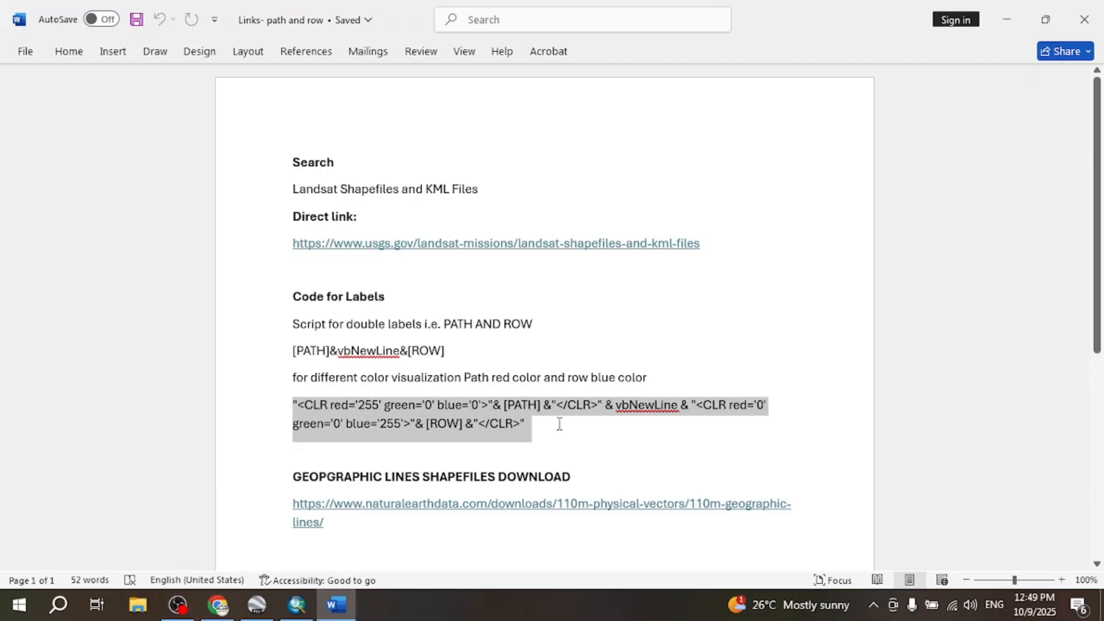
right_click(390, 426)
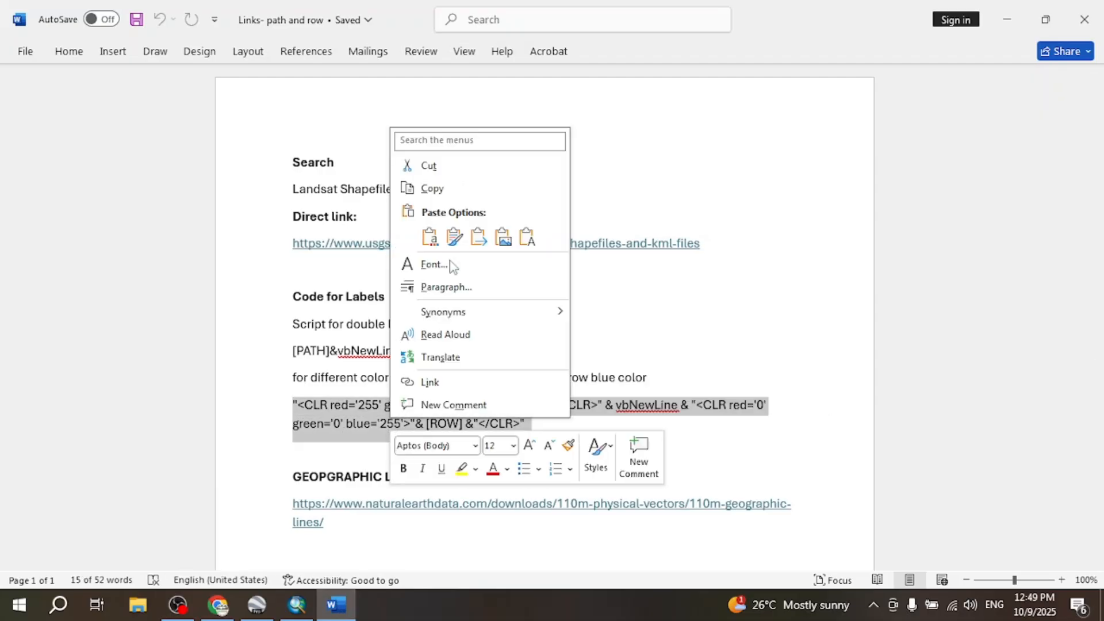
click(437, 196)
click(1007, 19)
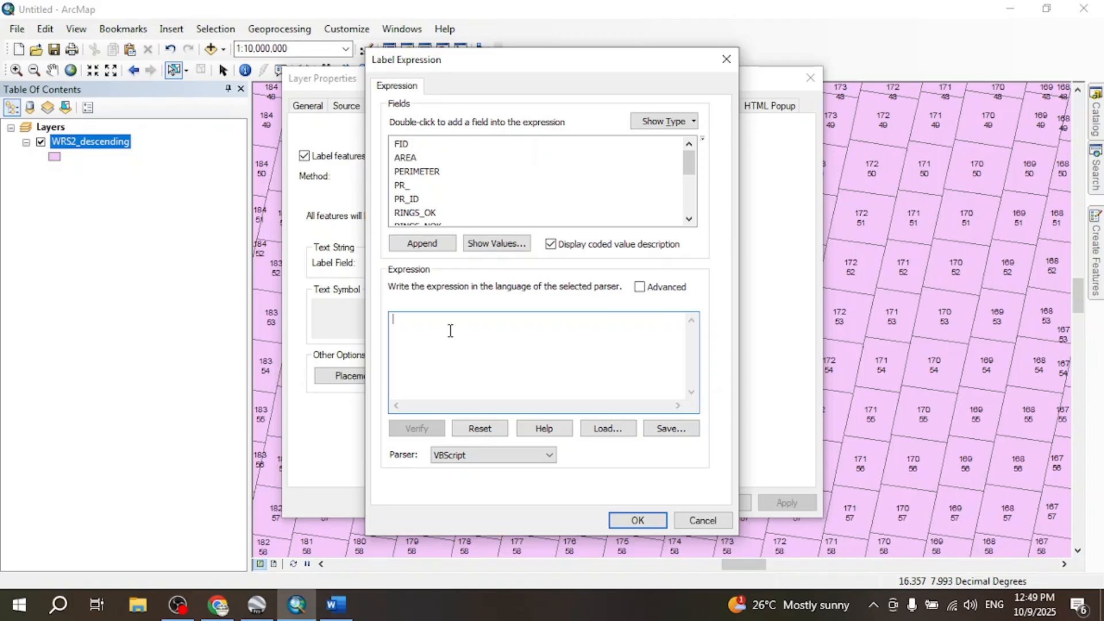
key(ctrl+v)
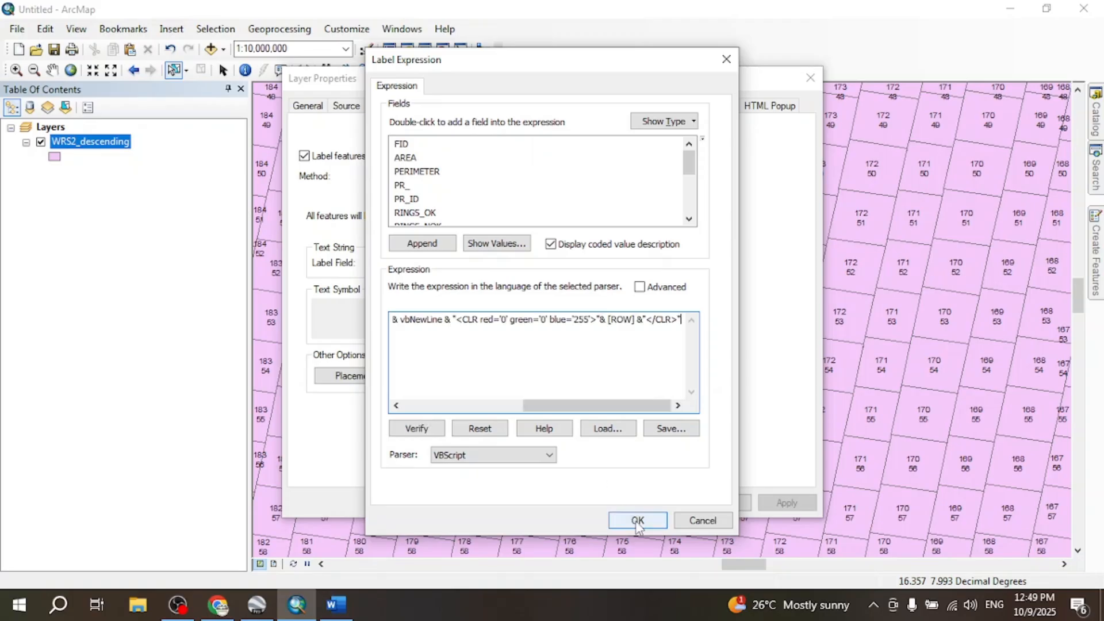
click(637, 521)
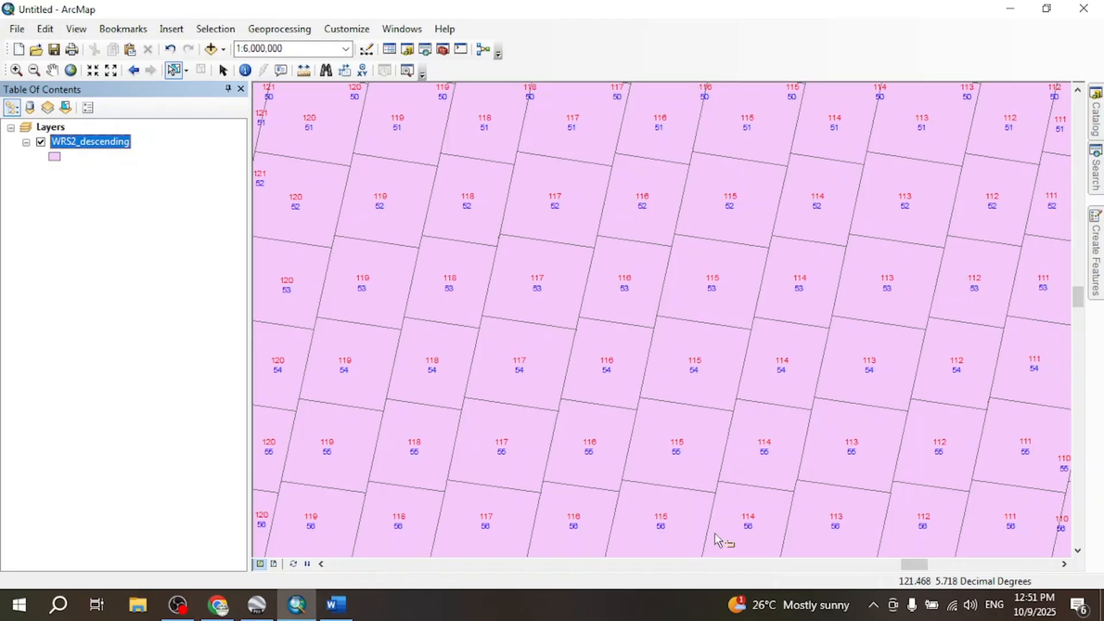
Add Kathmandu_District.shp to the map from the Study areas folder under GIS Data on drive D.
click(211, 49)
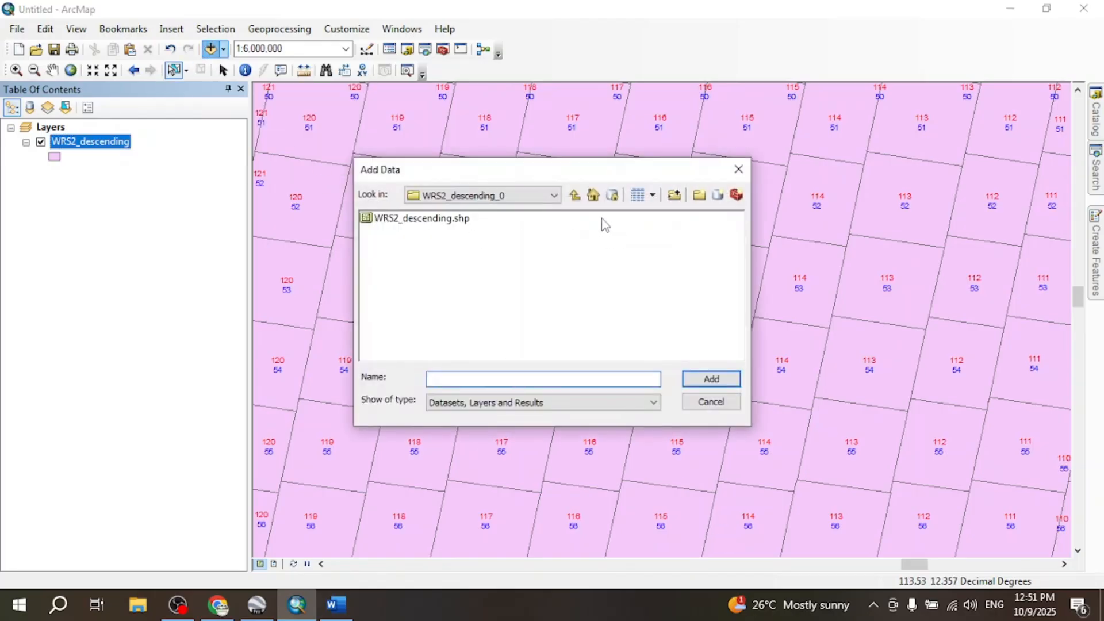
click(552, 195)
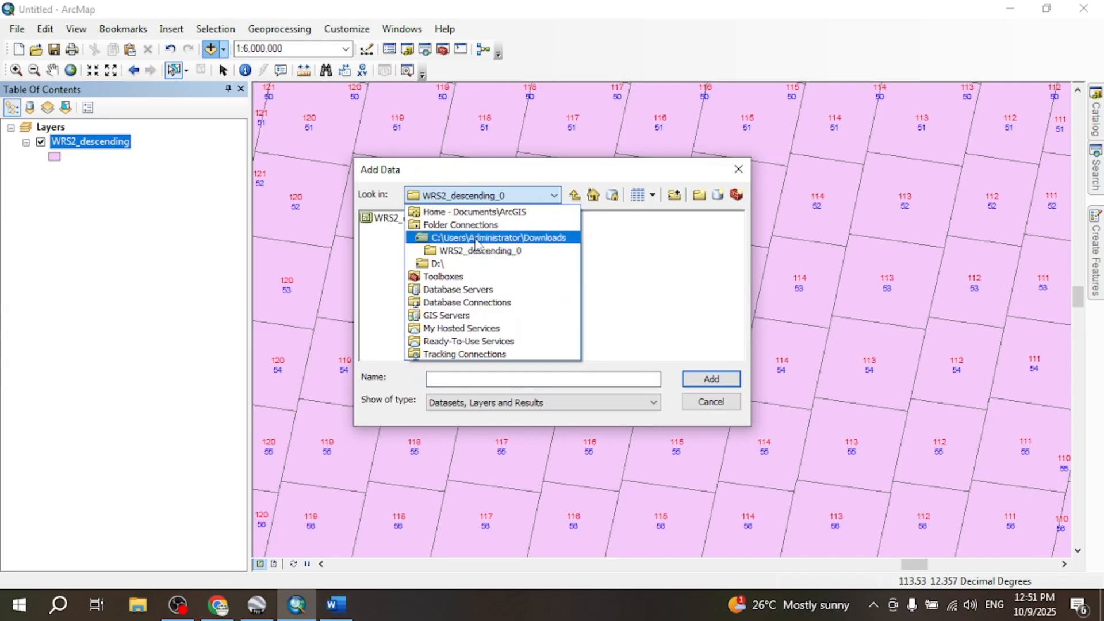
click(460, 266)
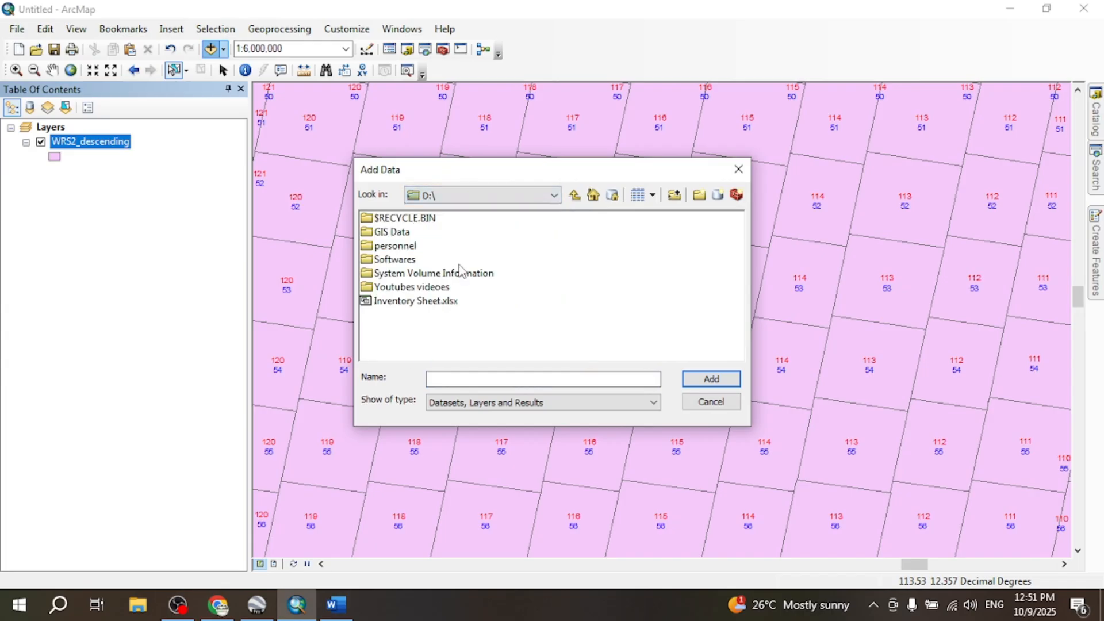
double_click(392, 235)
double_click(388, 235)
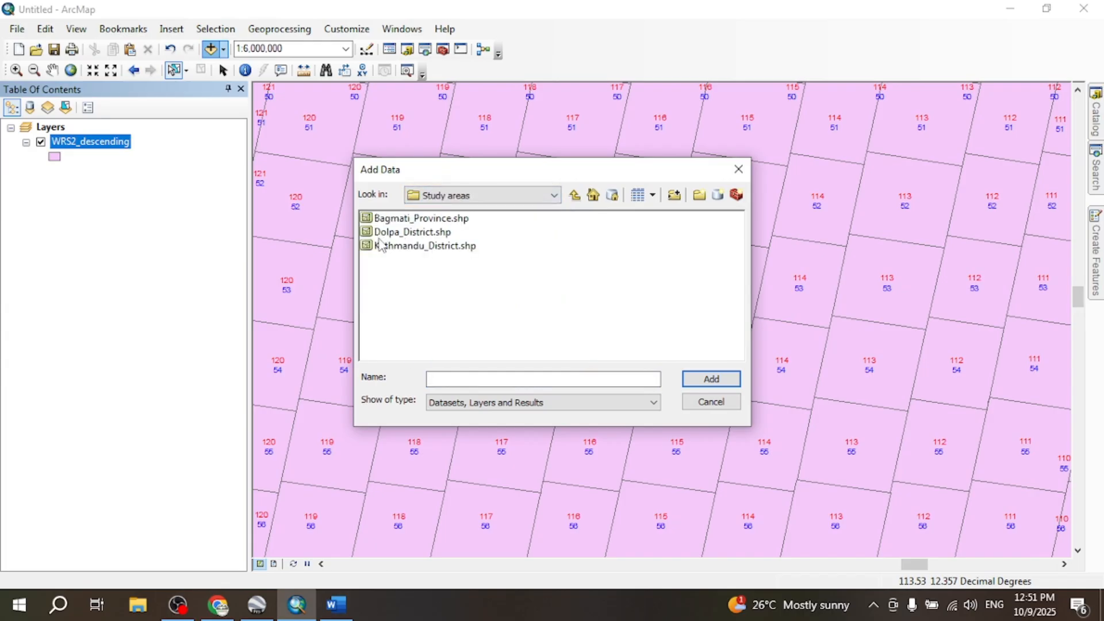
click(397, 253)
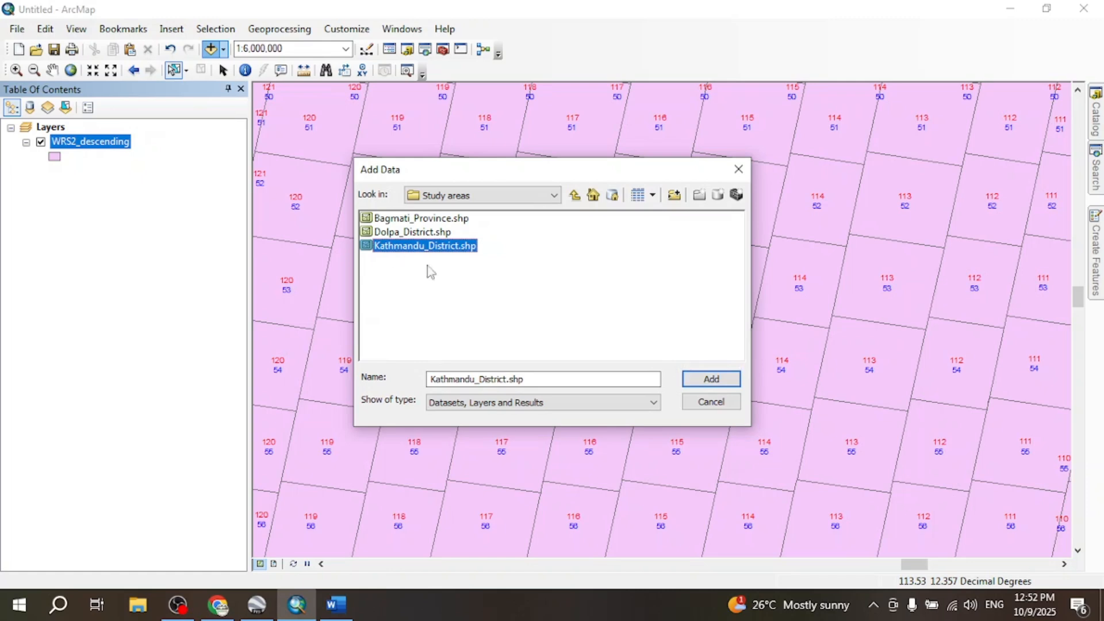
click(711, 379)
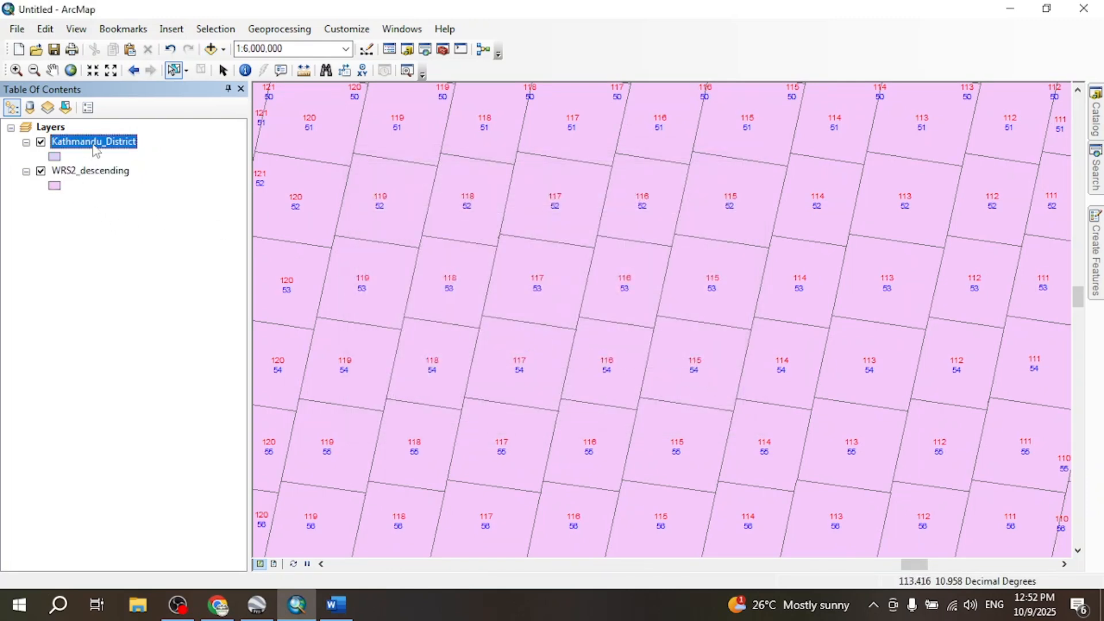
Zoom to the Kathmandu_District layer and examine the path and row of the scene that covers it.
click(71, 71)
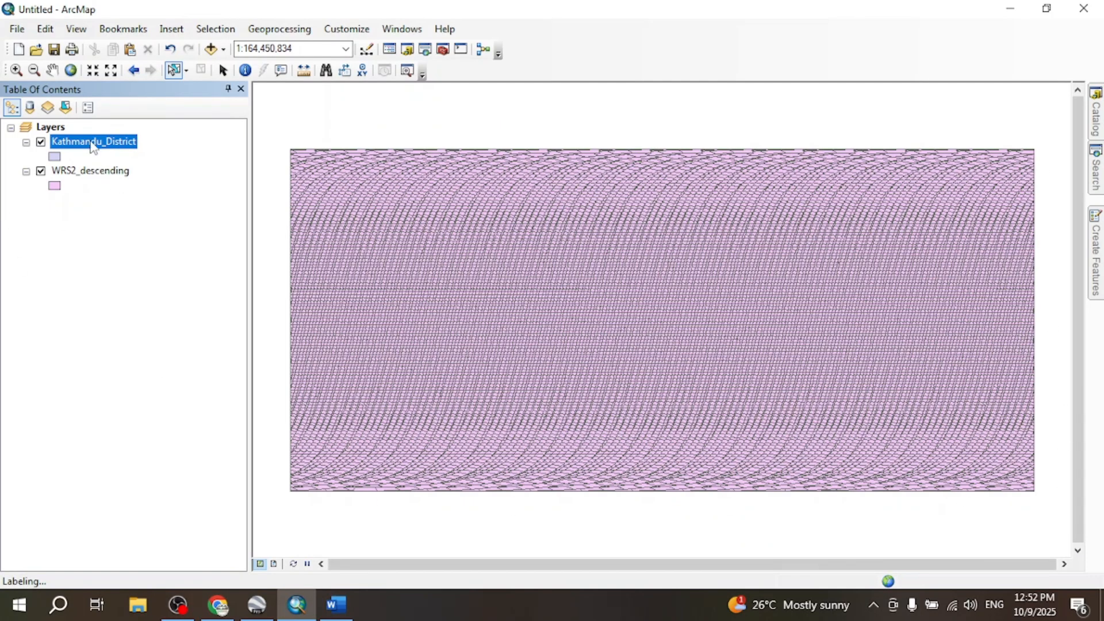
right_click(93, 148)
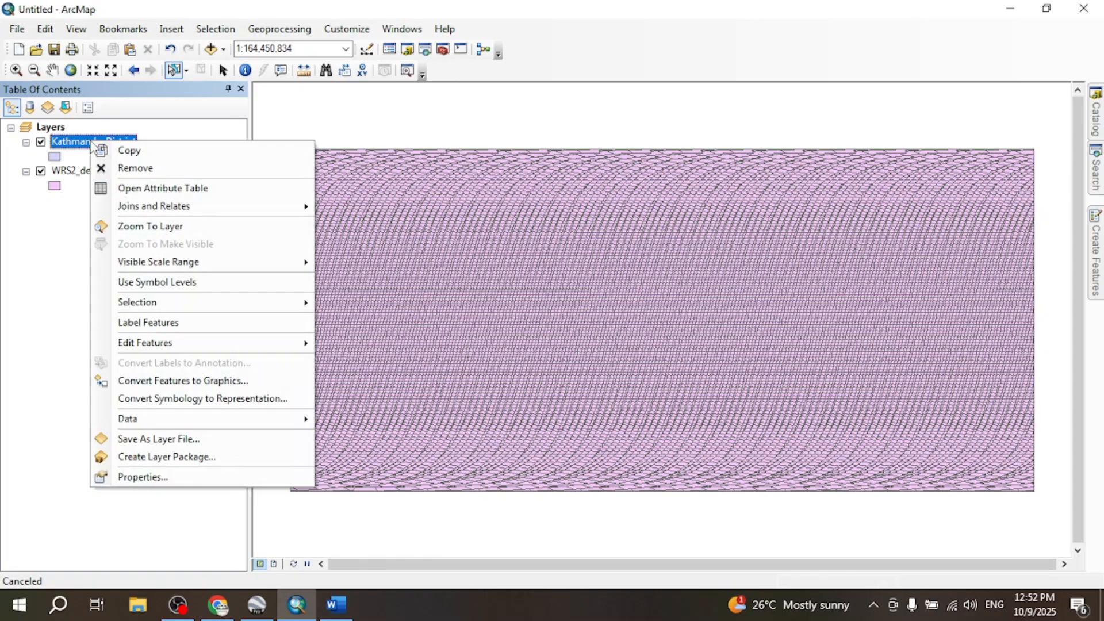
click(126, 226)
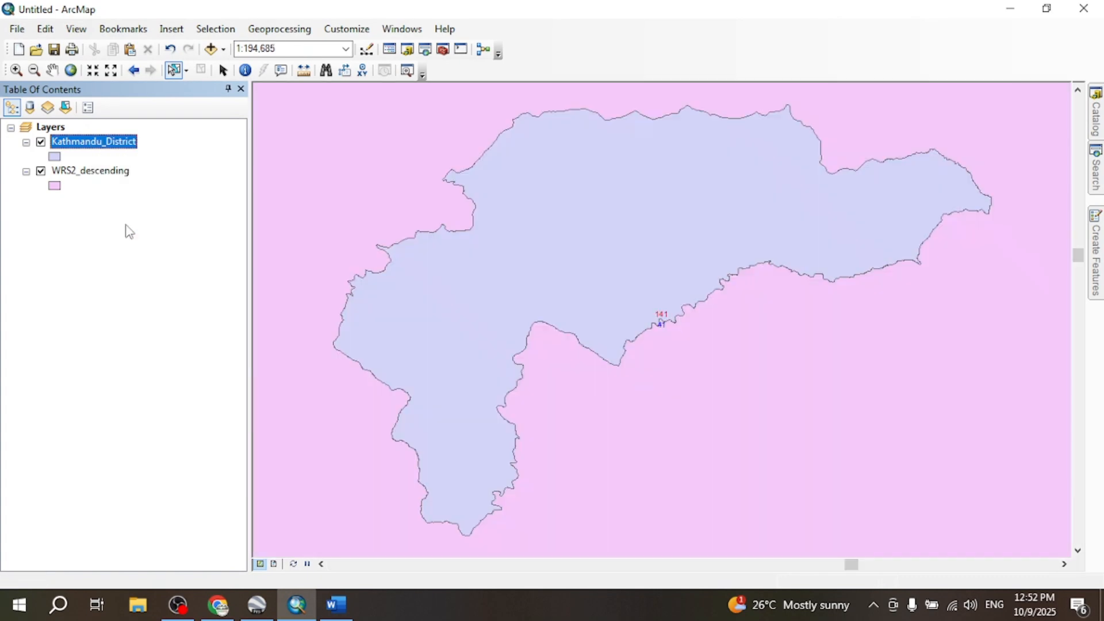
scroll(598, 417, up, 3)
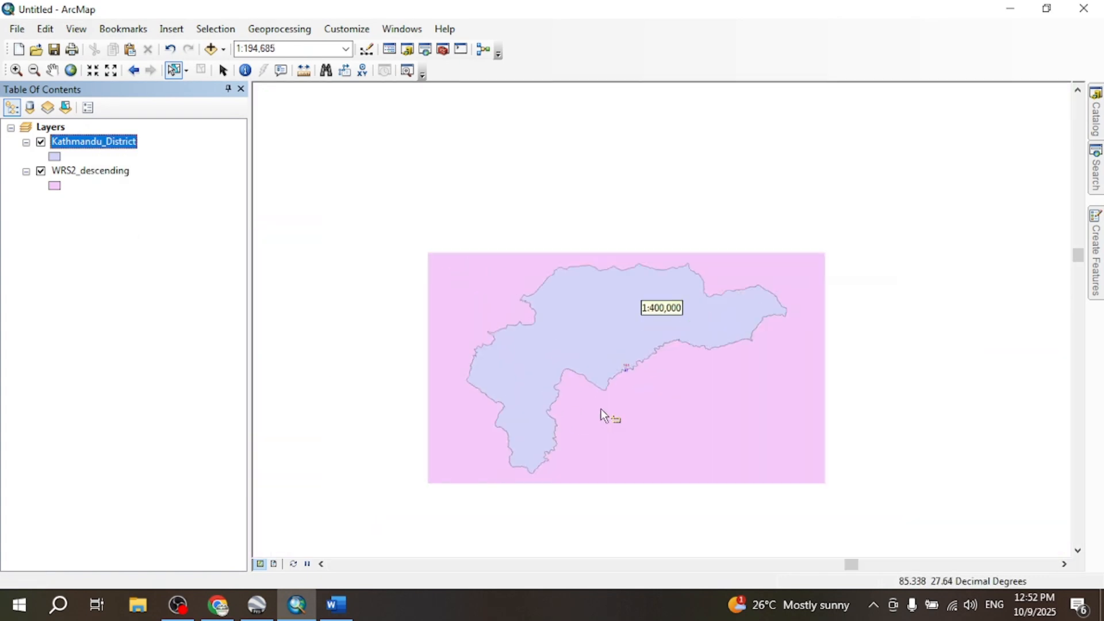
scroll(643, 417, up, 4)
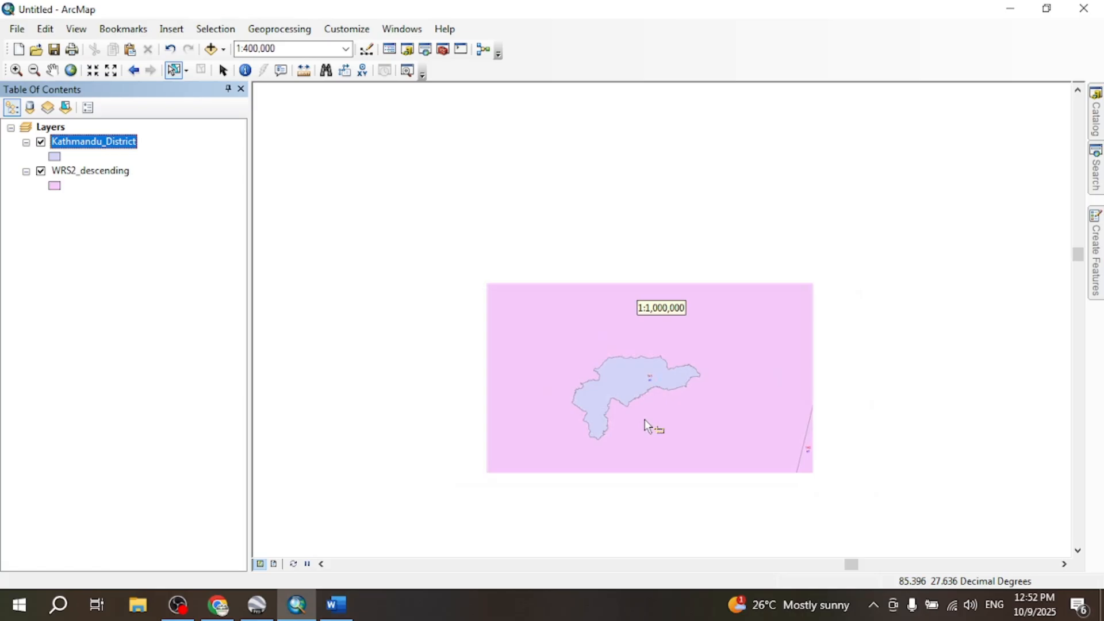
scroll(644, 419, up, 3)
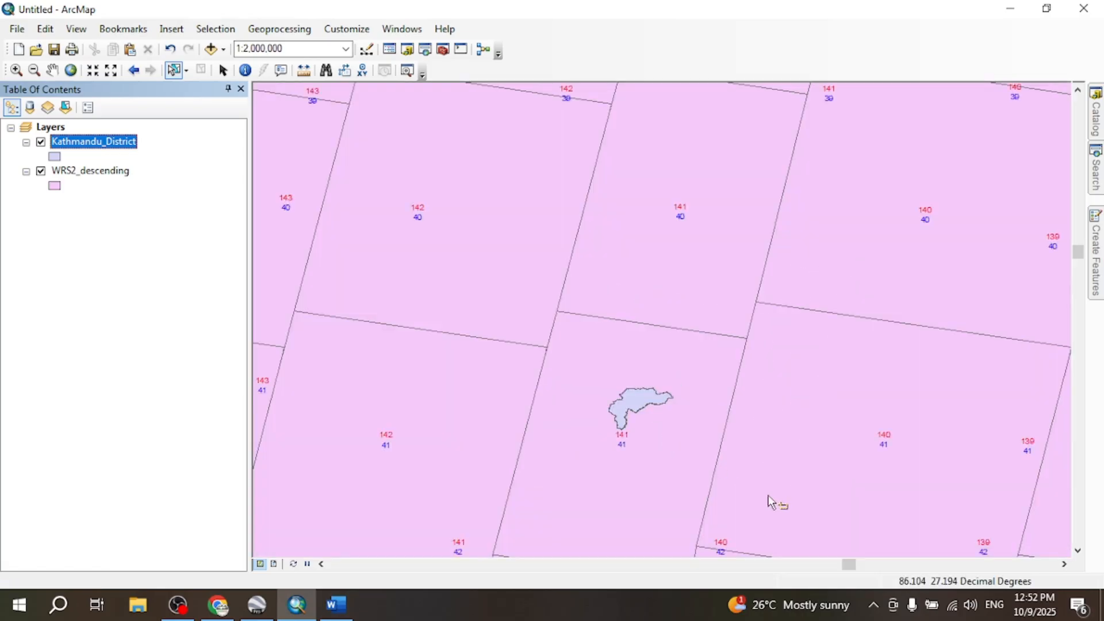
click(1078, 551)
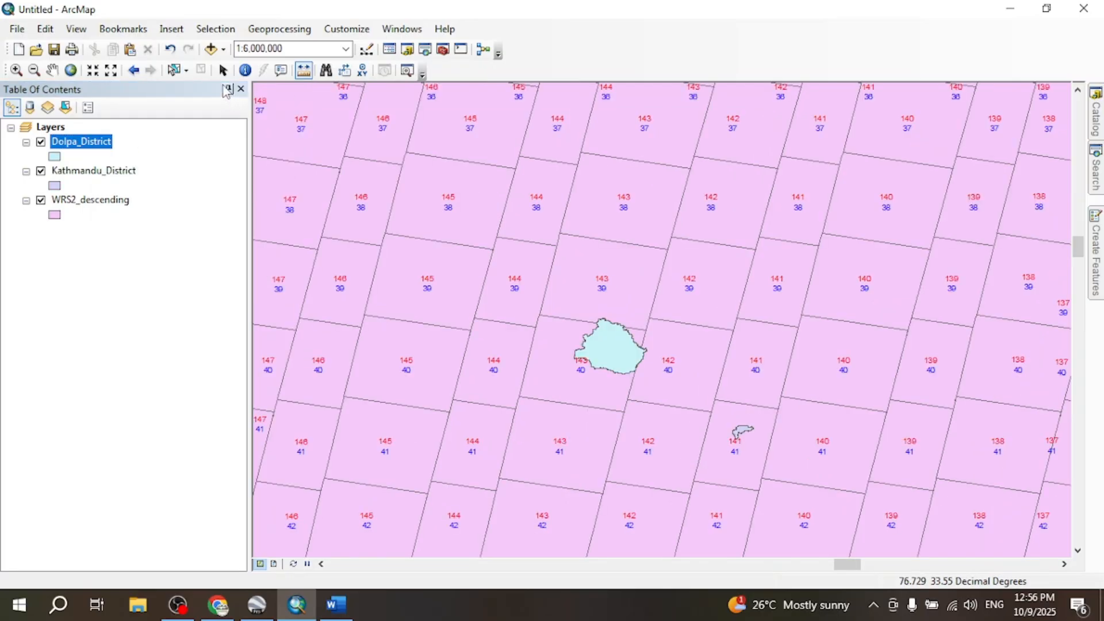
Add Bagmati_Province.shp to the map and zoom to the layer to check which path/row scenes it overlaps.
click(211, 48)
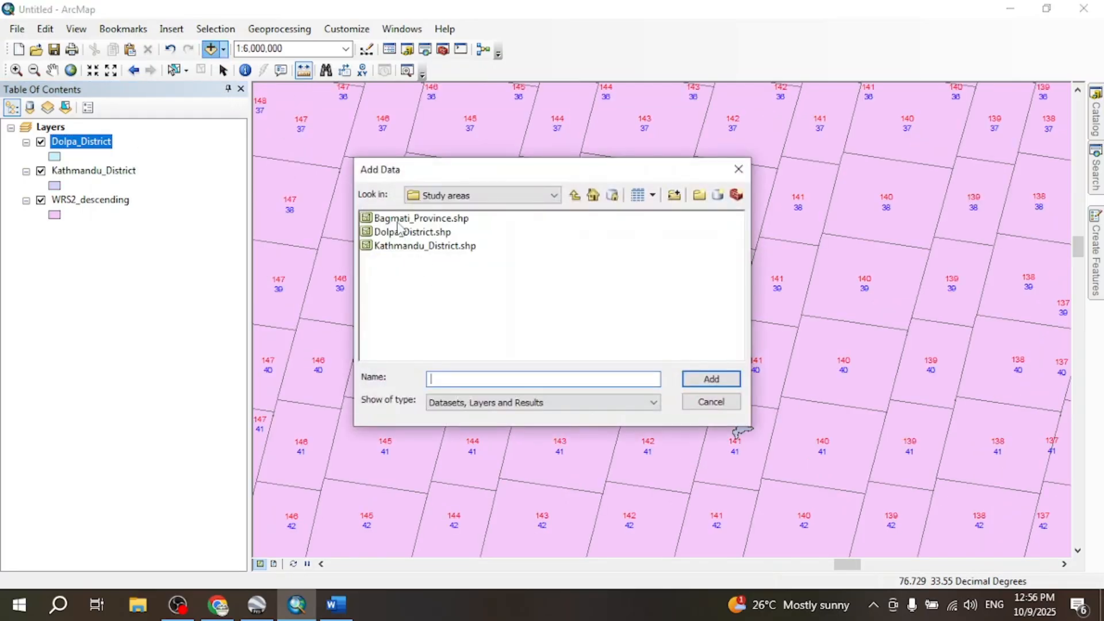
click(403, 218)
click(712, 379)
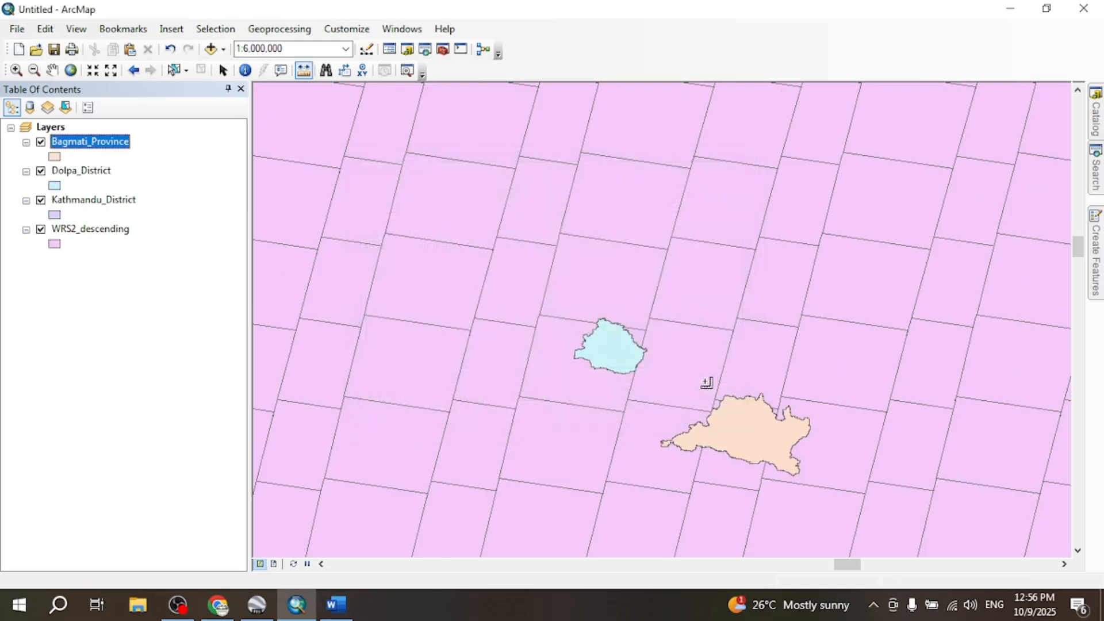
right_click(85, 145)
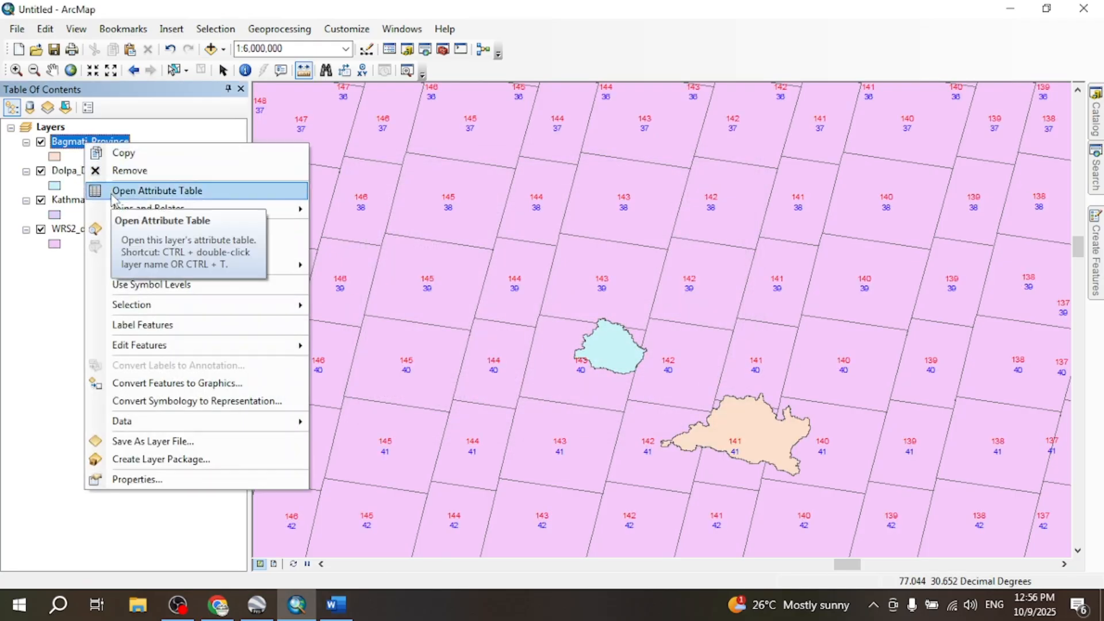
click(138, 228)
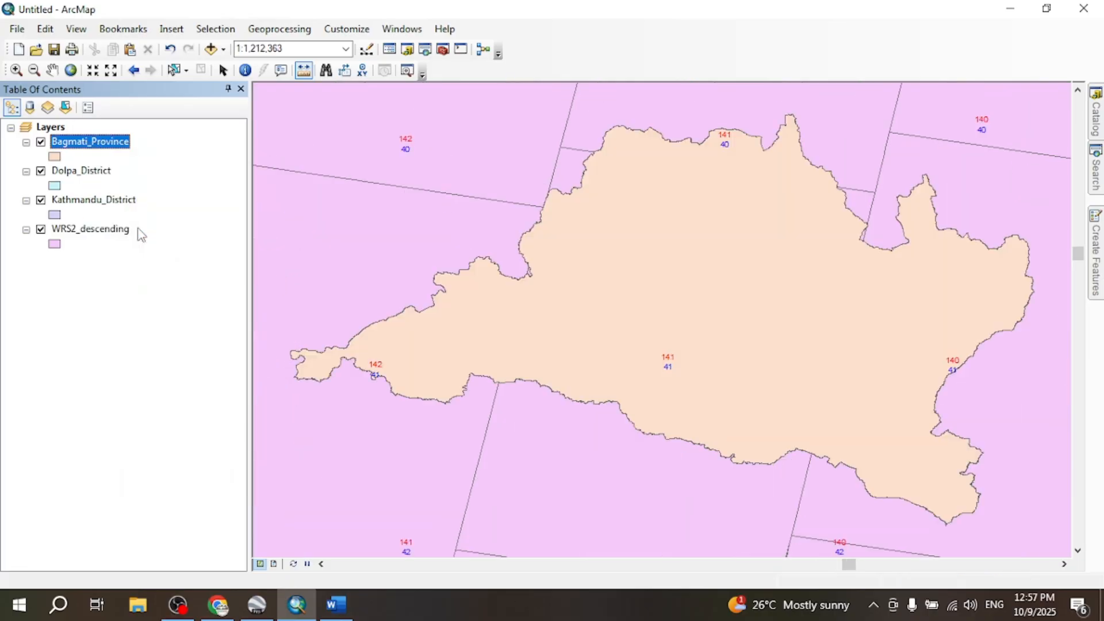
scroll(733, 432, up, 4)
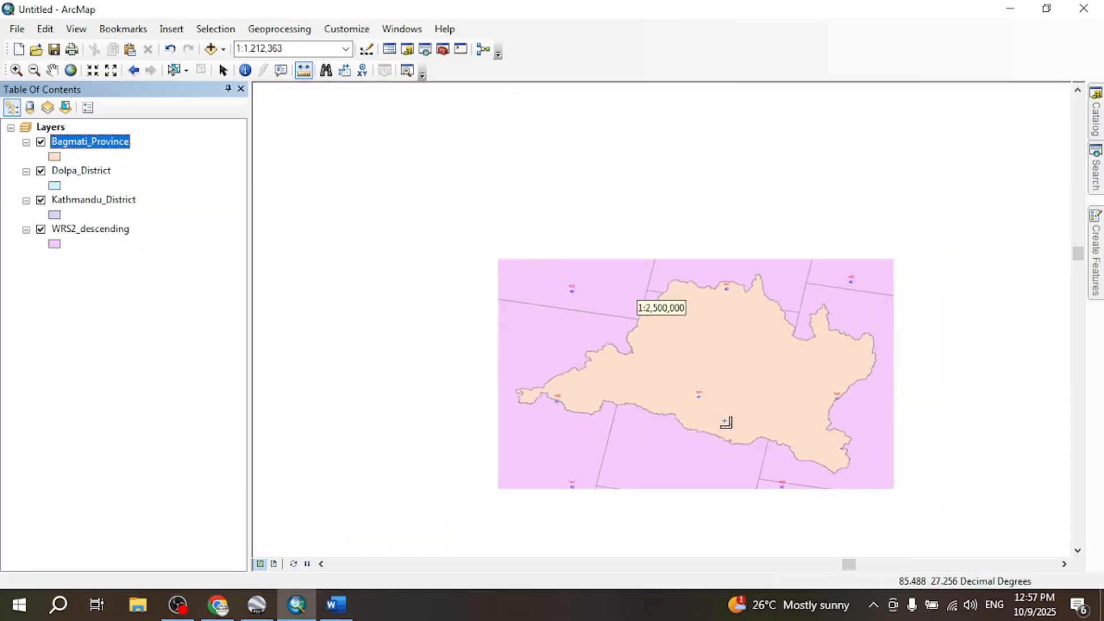
scroll(724, 427, up, 1)
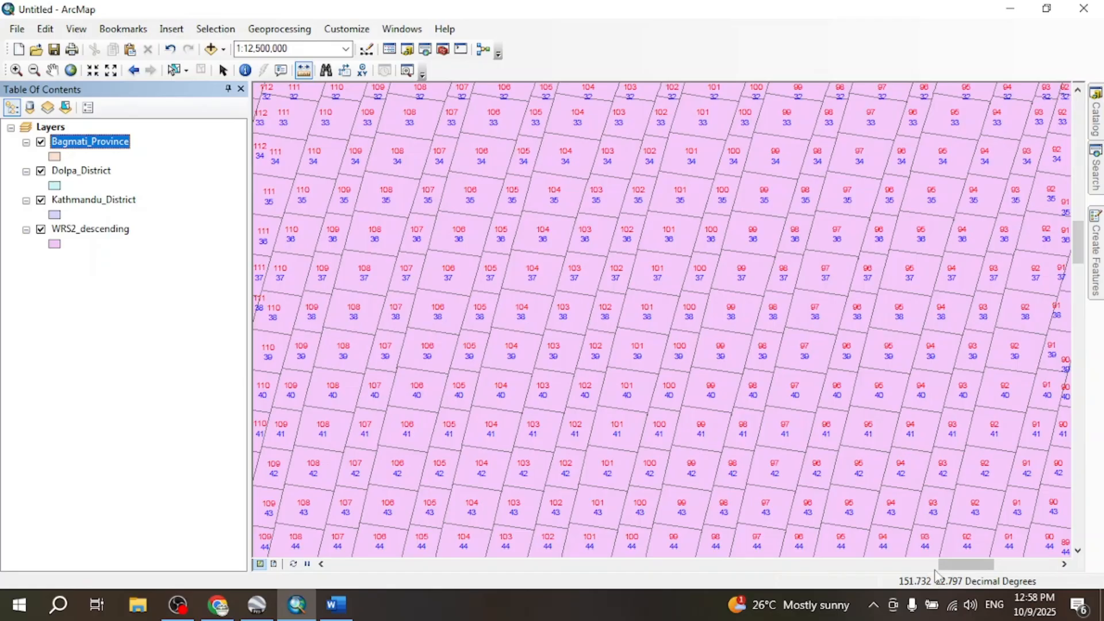
Examine the colored path and row labels along the eastern edge of the WRS2_descending grid.
click(1064, 565)
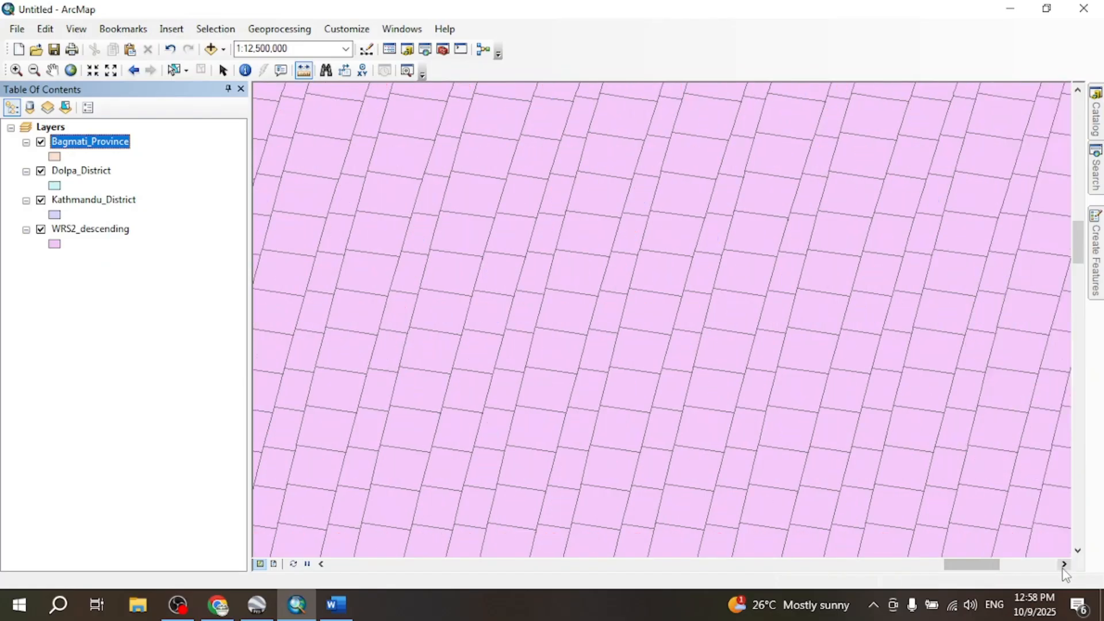
click(1064, 565)
click(1064, 564)
click(1064, 566)
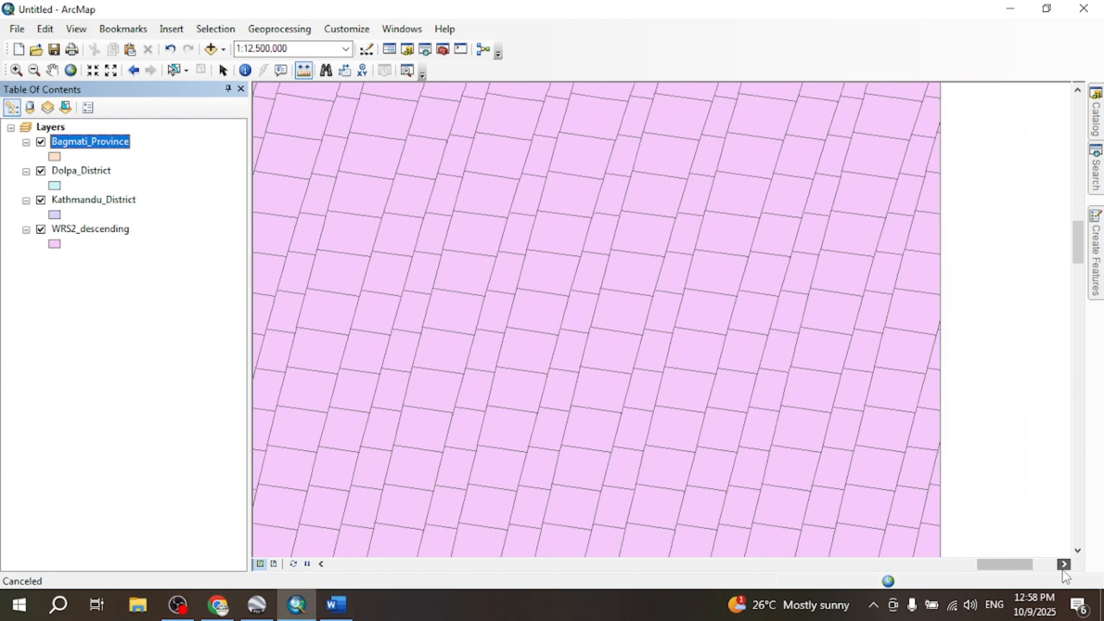
click(1064, 566)
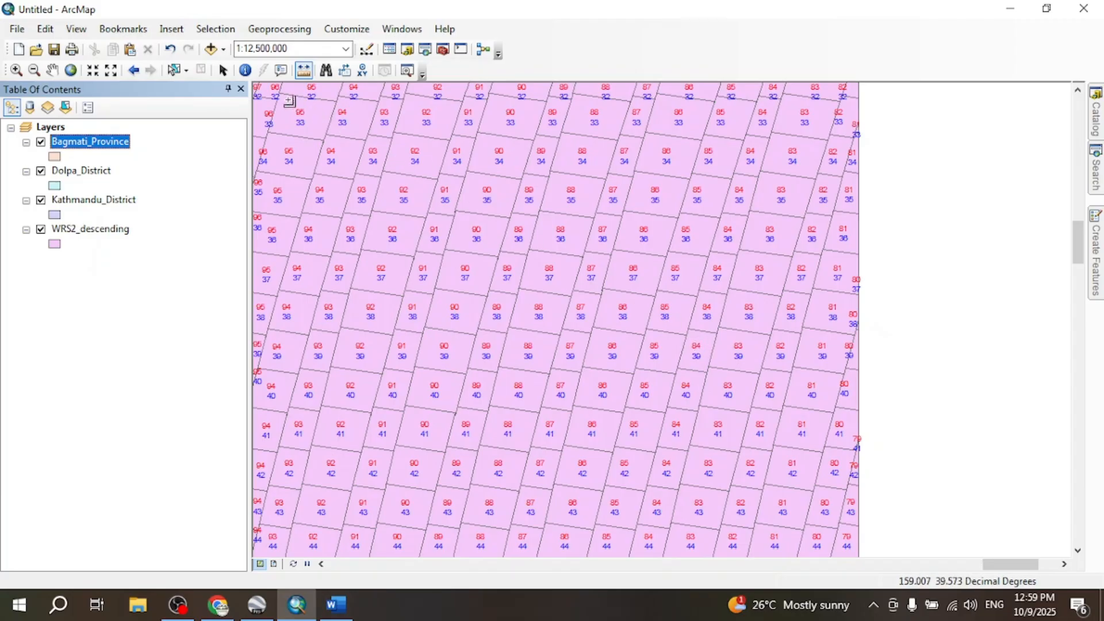
scroll(280, 130, down, 2)
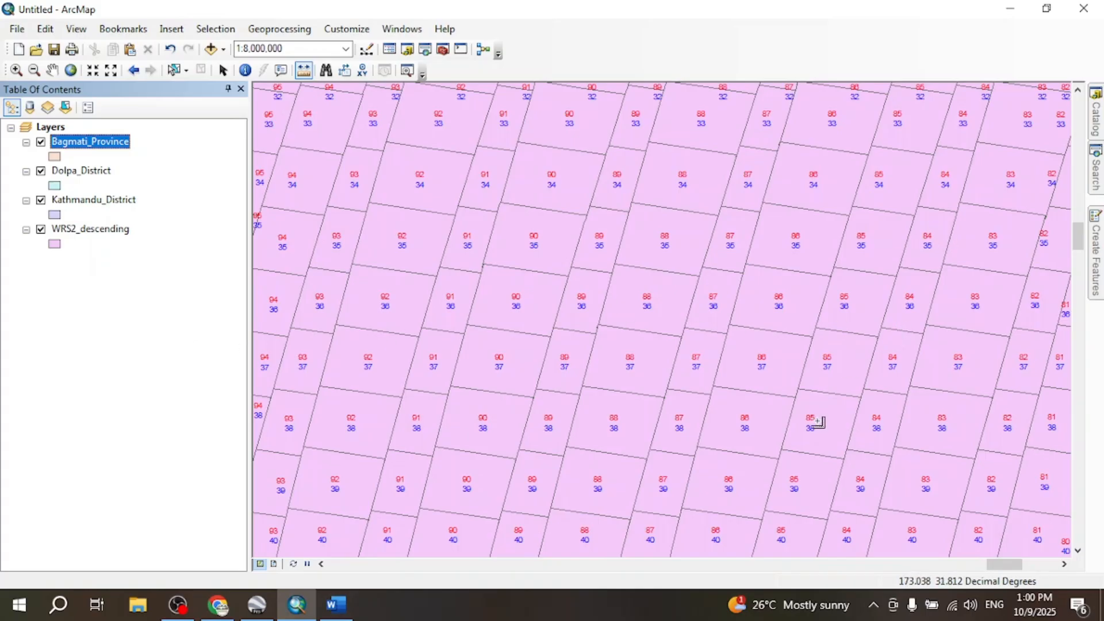
scroll(820, 423, up, 2)
scroll(819, 423, down, 3)
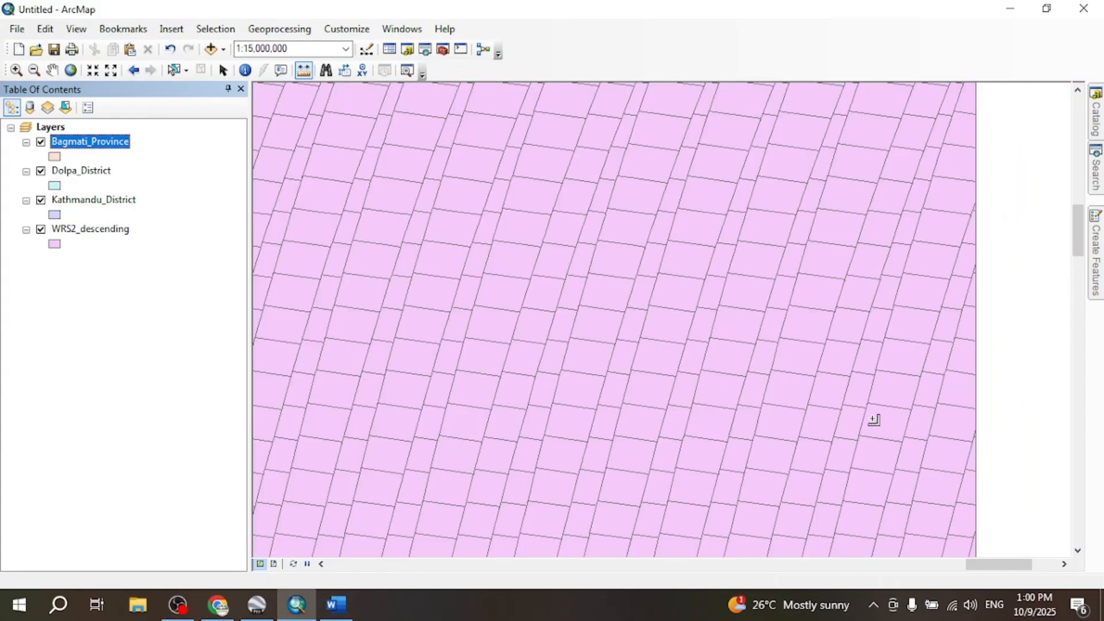
drag(1080, 252, 1081, 226)
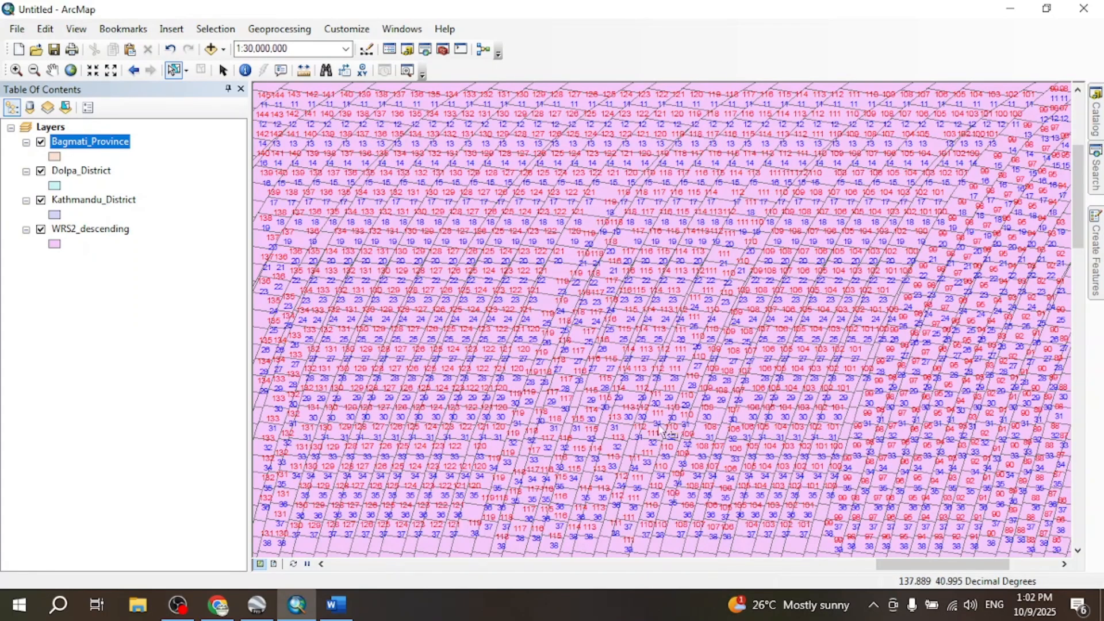
Switch to Chrome, search for "usgs earth explorer website" in a new tab, and open the EarthExplorer site.
click(224, 608)
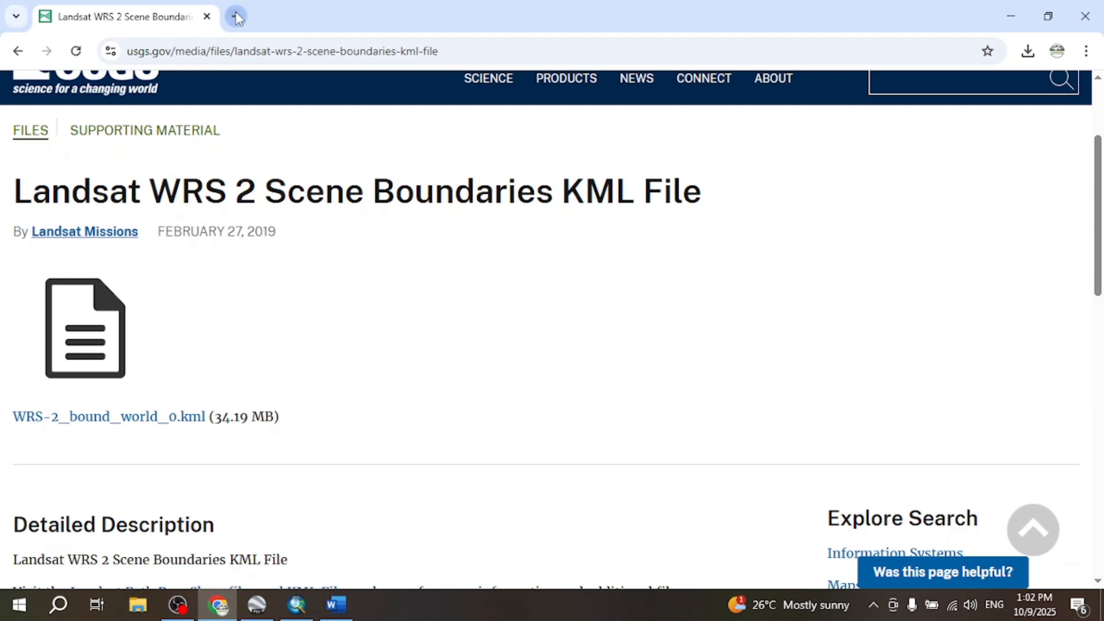
click(234, 16)
text(us)
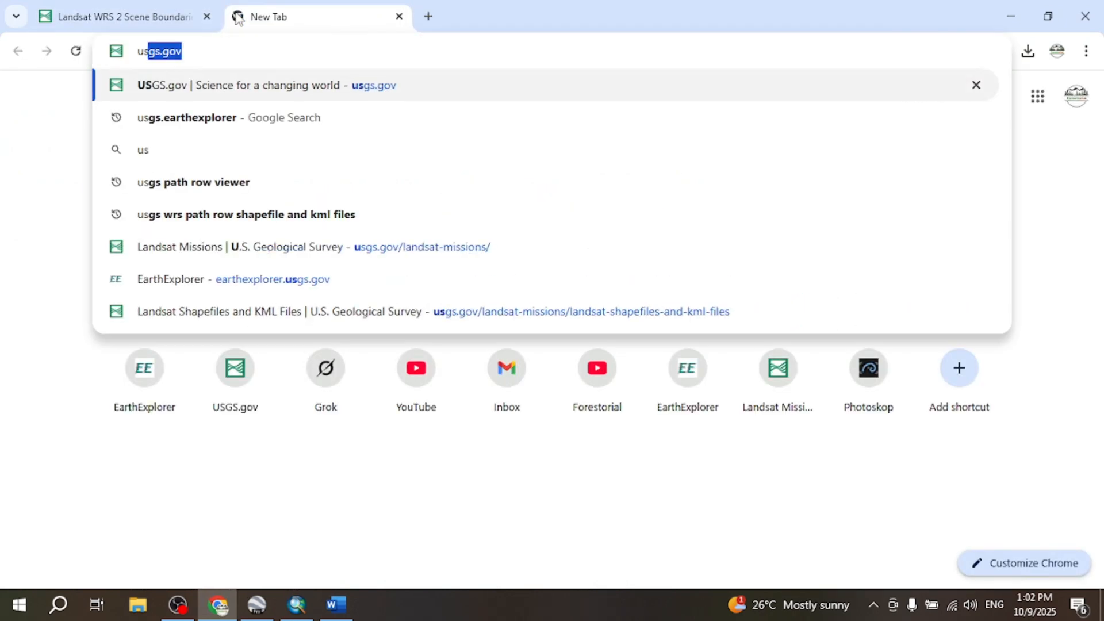
text(gs )
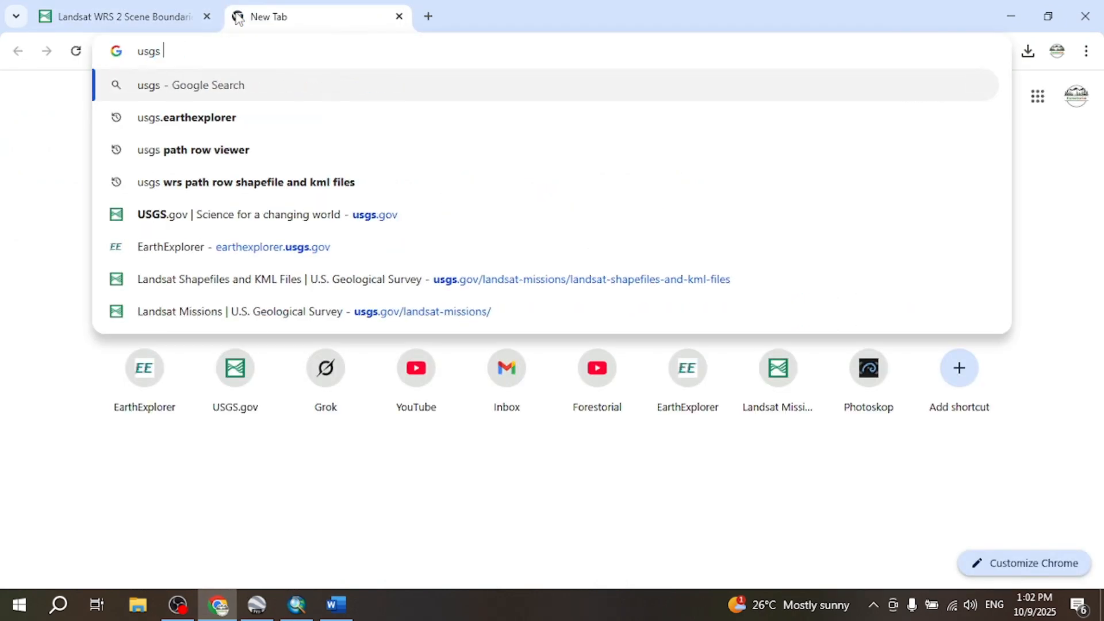
text(earth ex[)
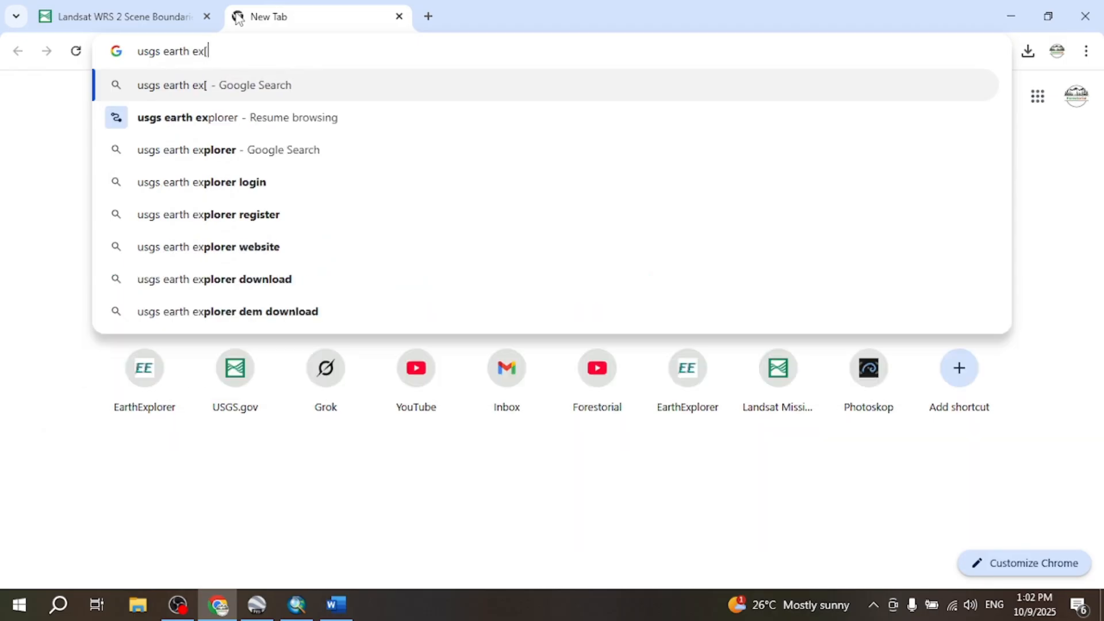
key(BackSpace)
text(plorer w)
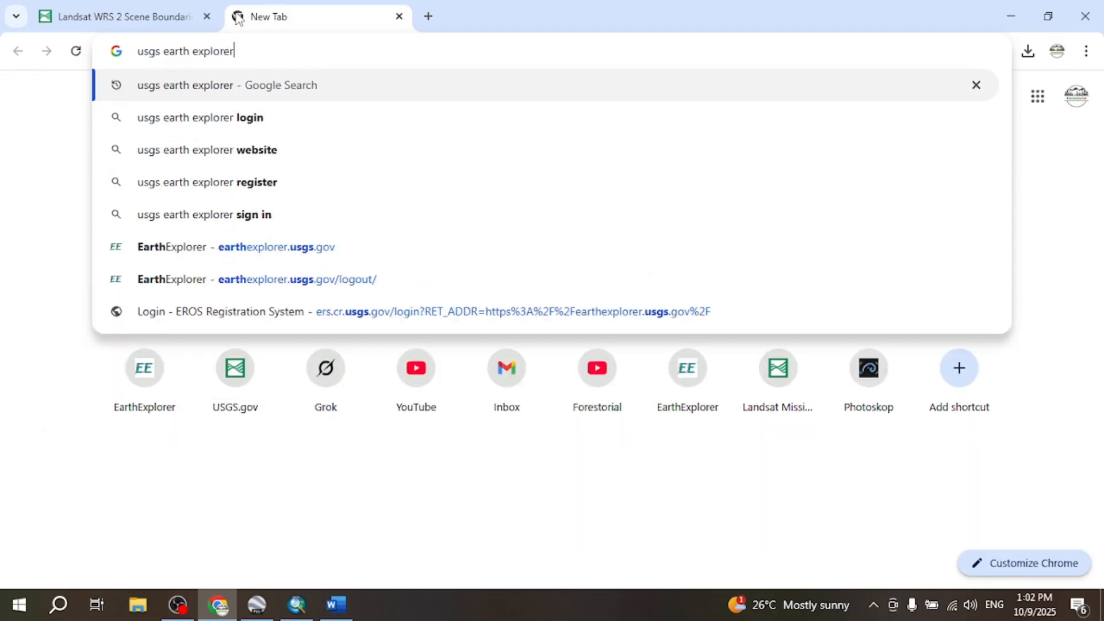
text(ebsite)
key(Return)
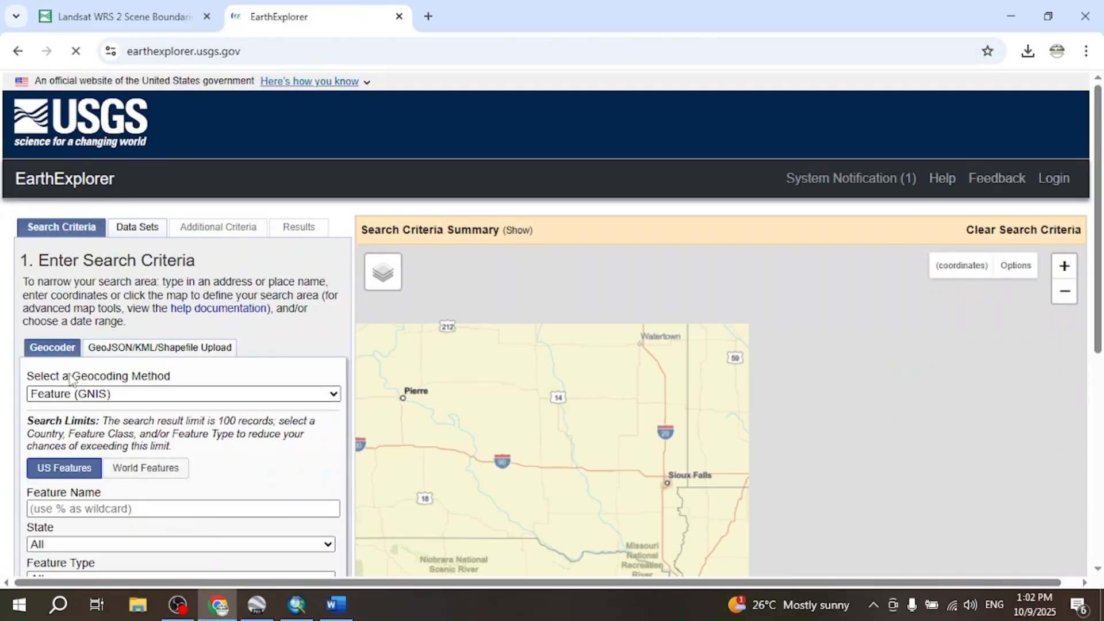
Set the geocoding method to Path/Row, with Polygon as the geometry and WRS2 as the type.
scroll(81, 218, down, 1)
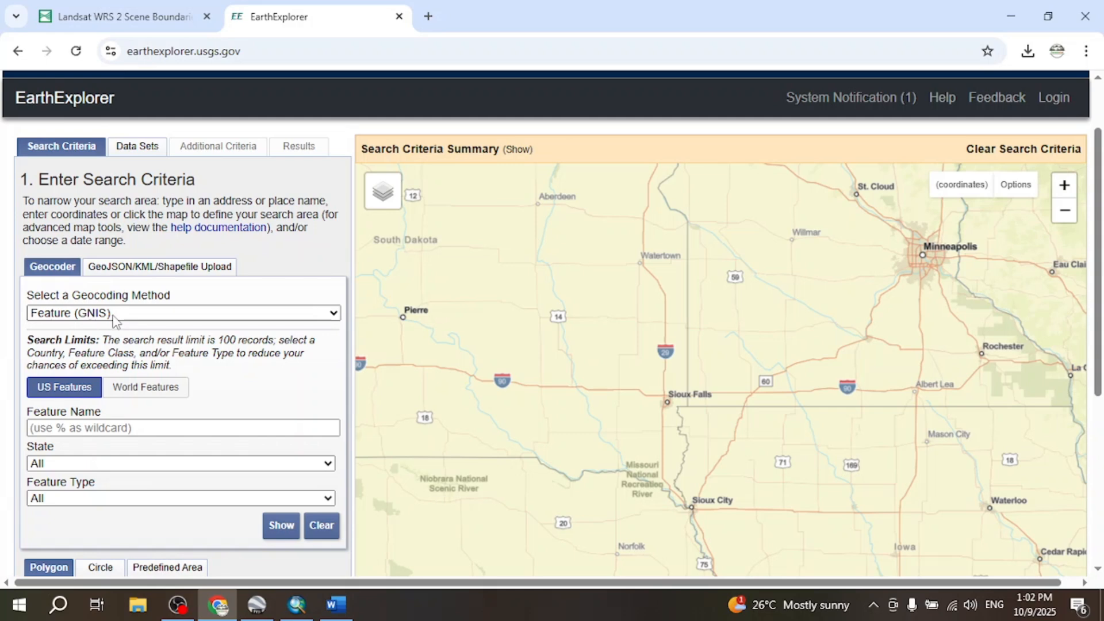
click(132, 312)
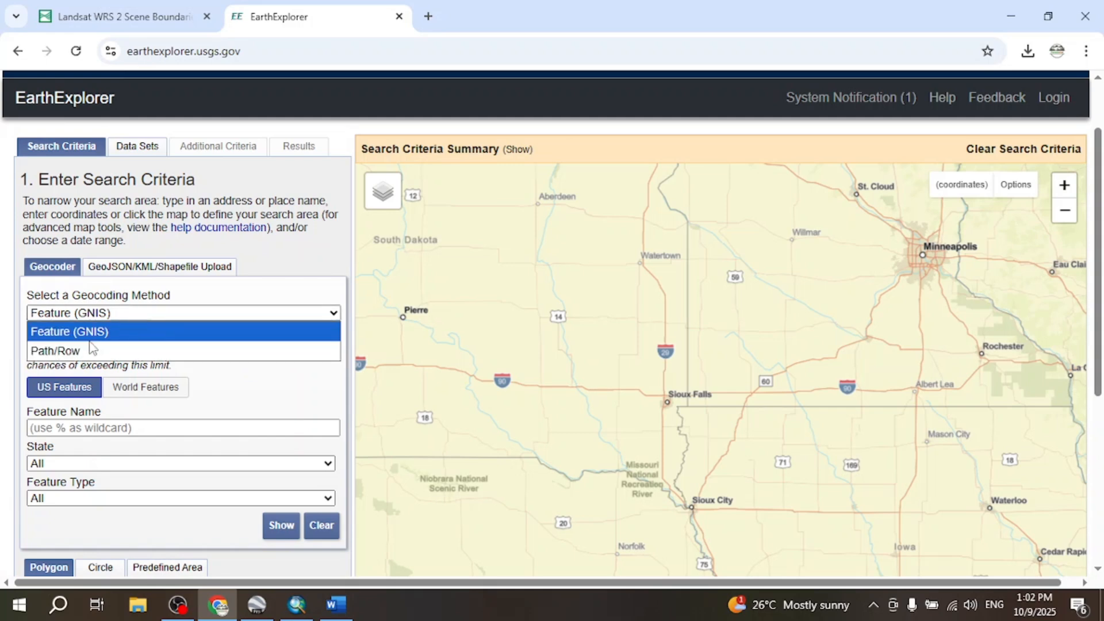
click(51, 352)
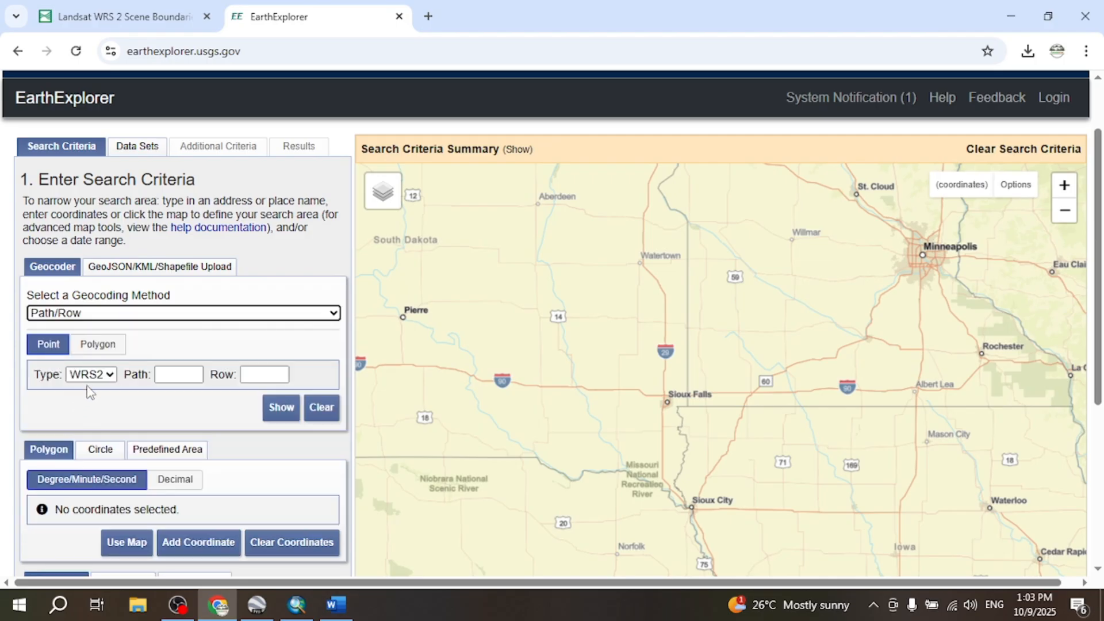
click(89, 352)
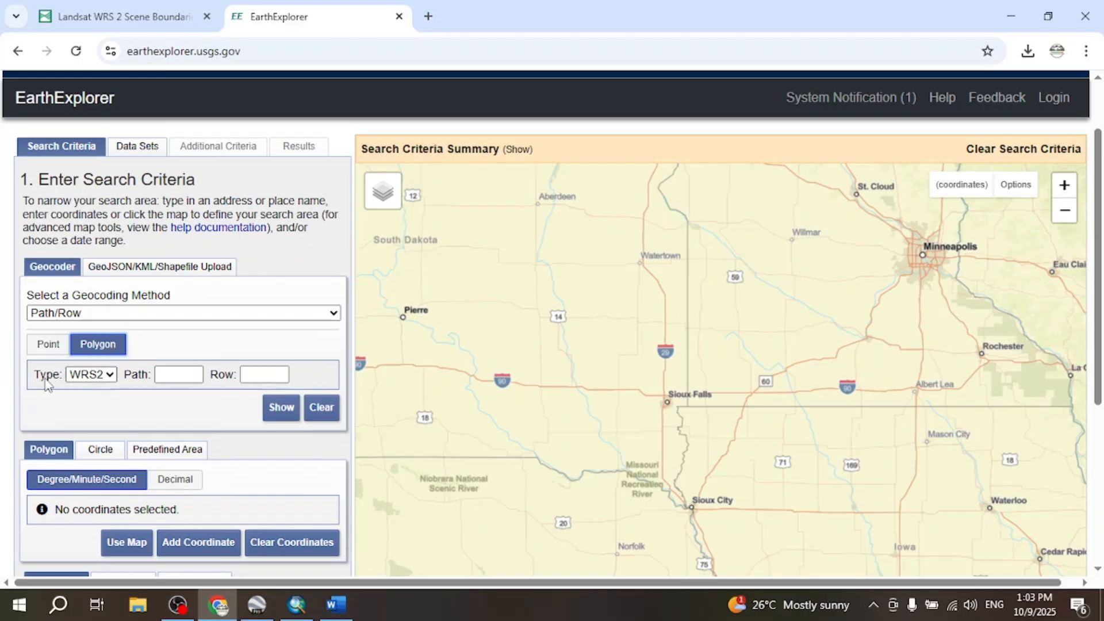
click(92, 375)
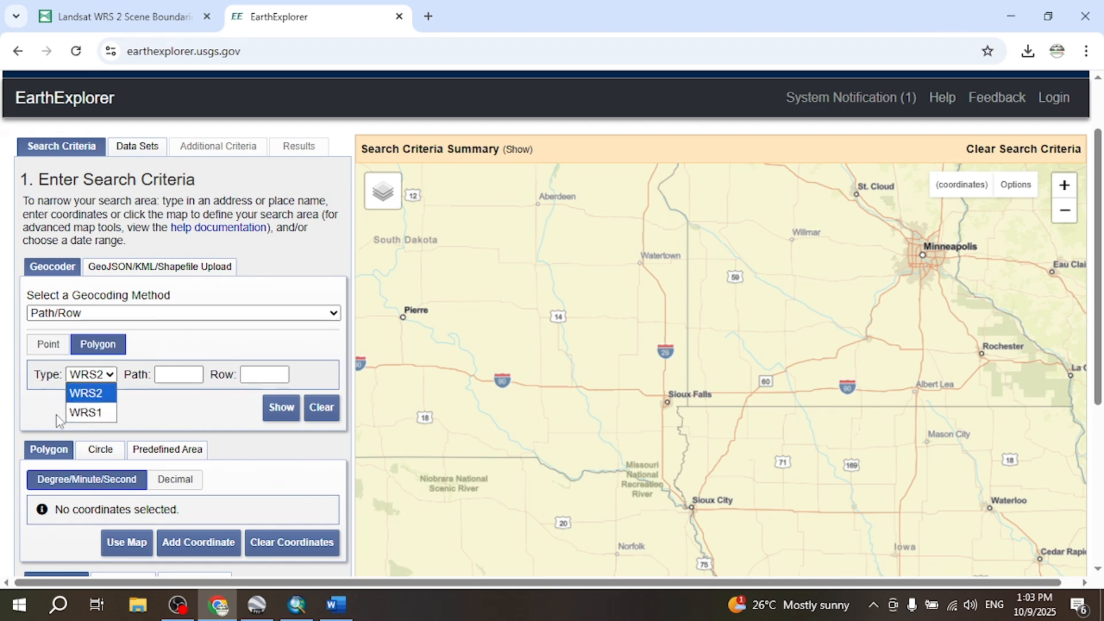
click(85, 394)
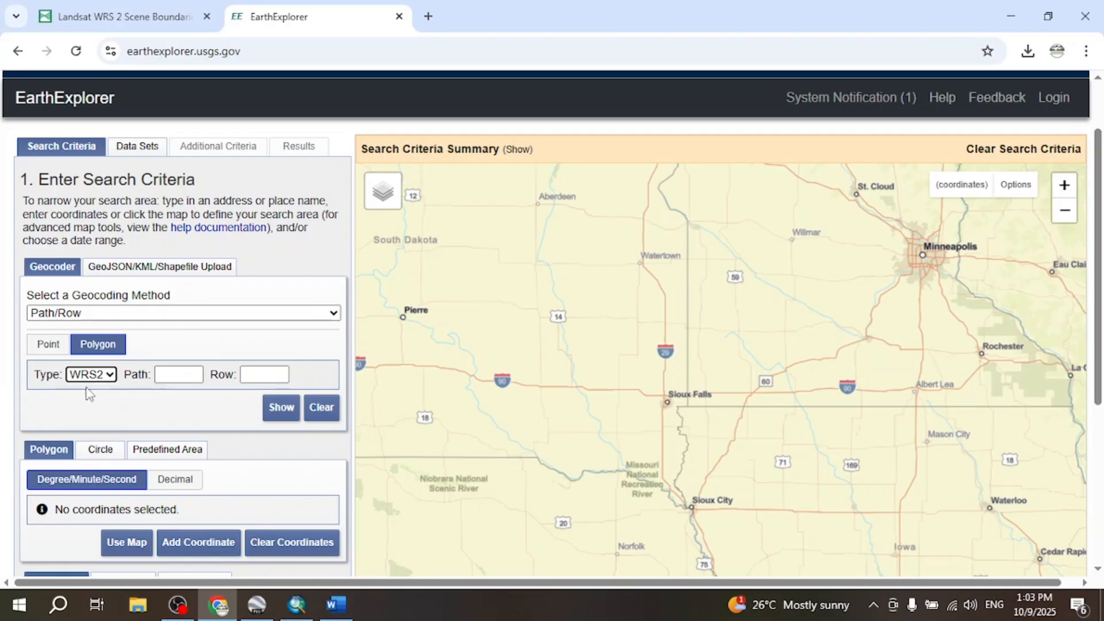
Show the WRS2 scene polygon for path 141, row 41 on the map and view its surroundings.
click(196, 378)
text(141)
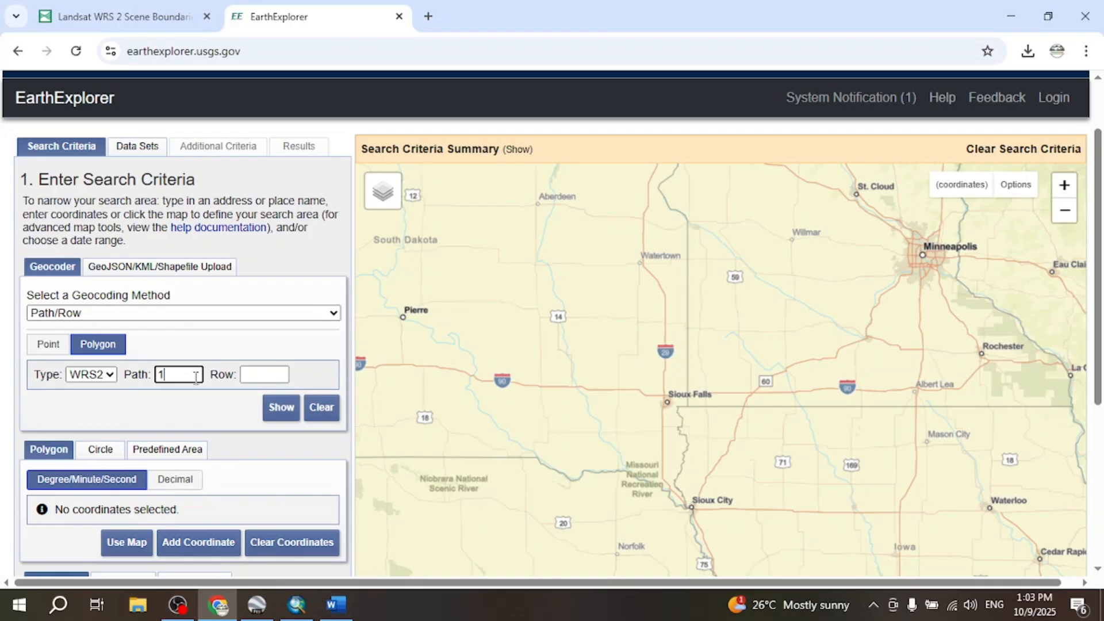
click(265, 375)
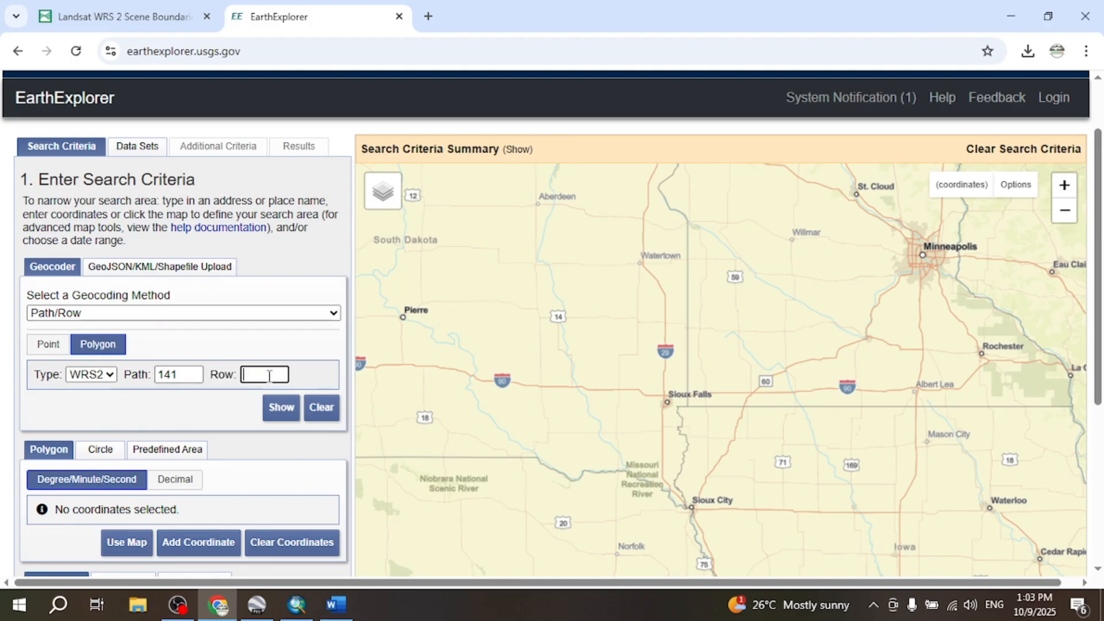
text(41)
click(283, 418)
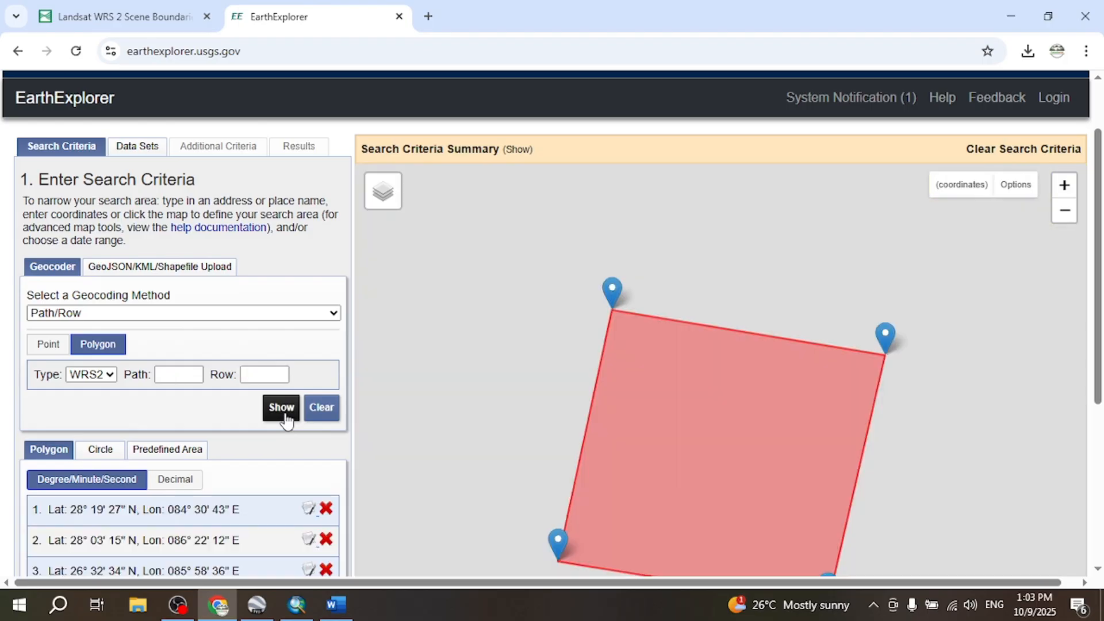
scroll(787, 455, down, 1)
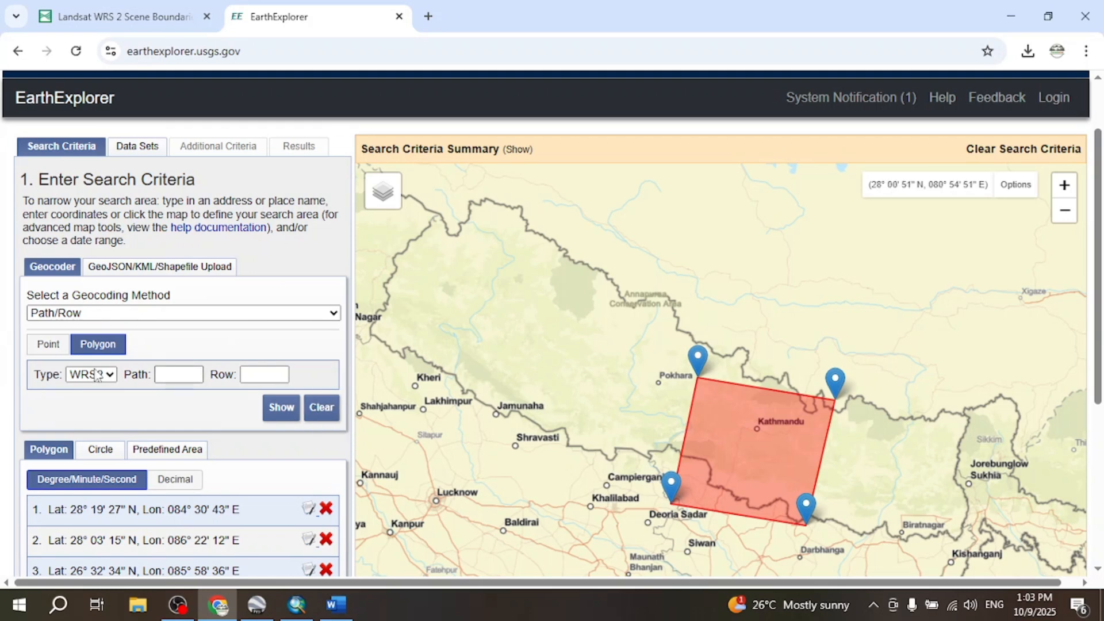
Show the WRS2 scene polygon for path 15, row 33 on the map and view its full extent.
click(164, 374)
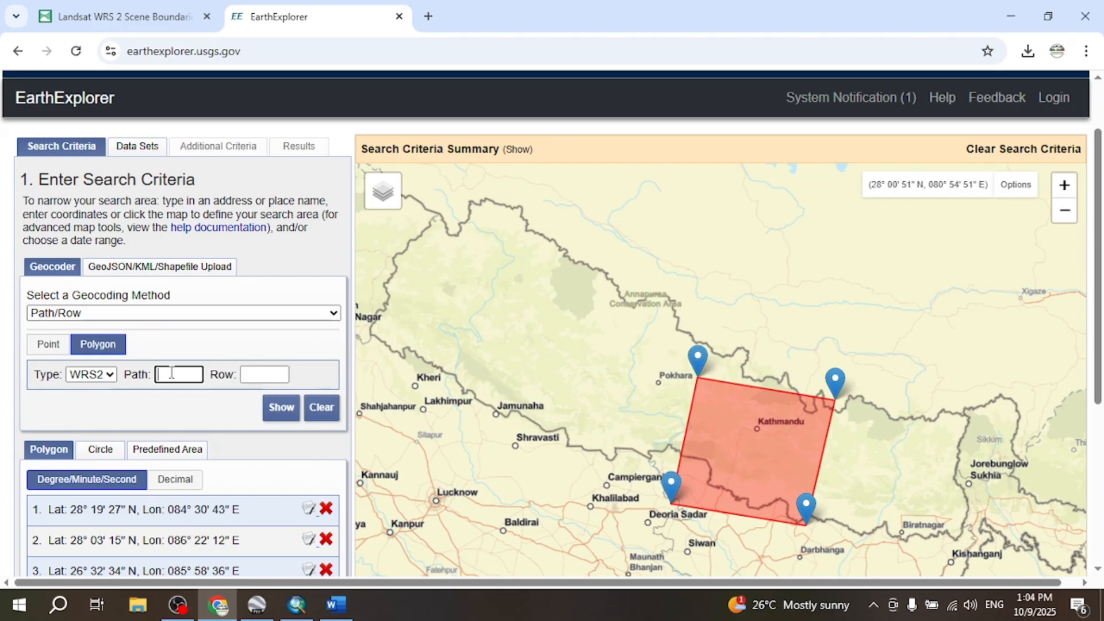
text(15)
click(257, 375)
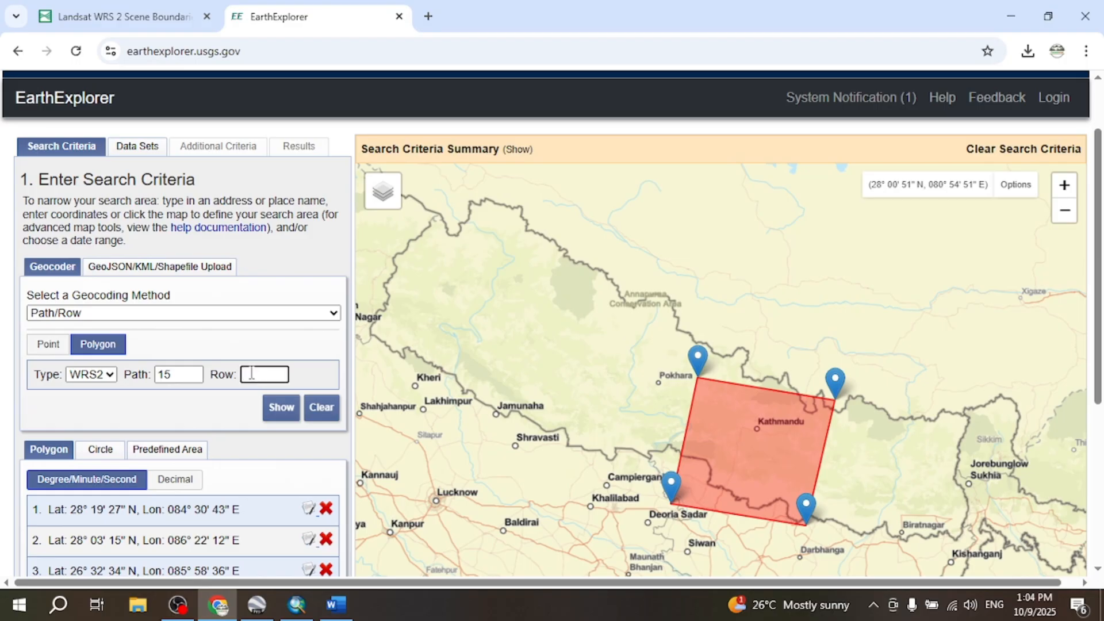
text(33)
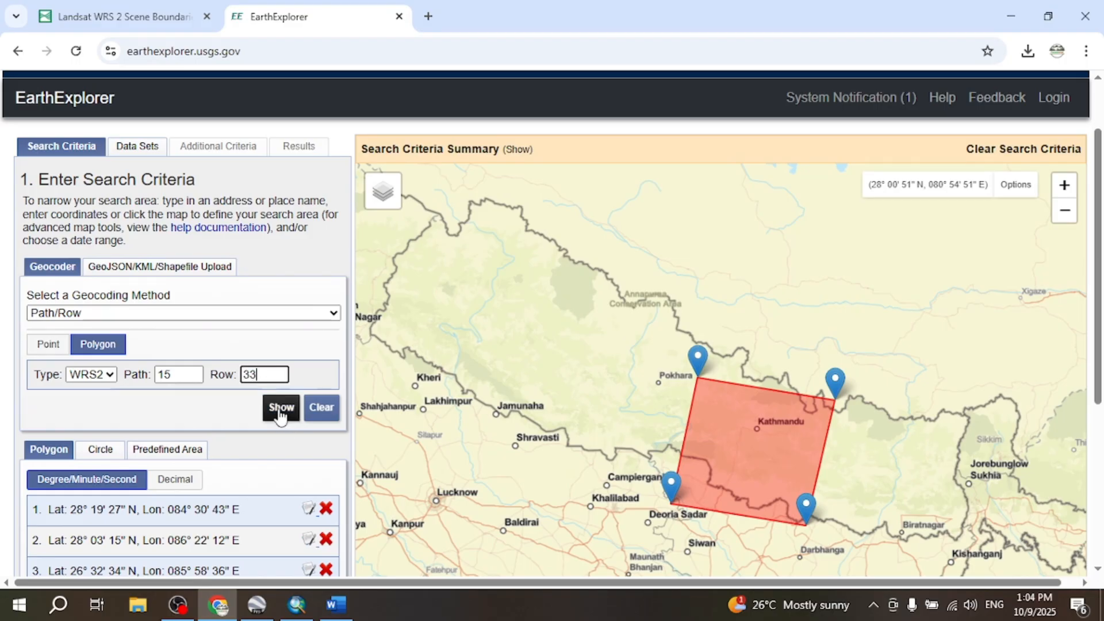
click(280, 414)
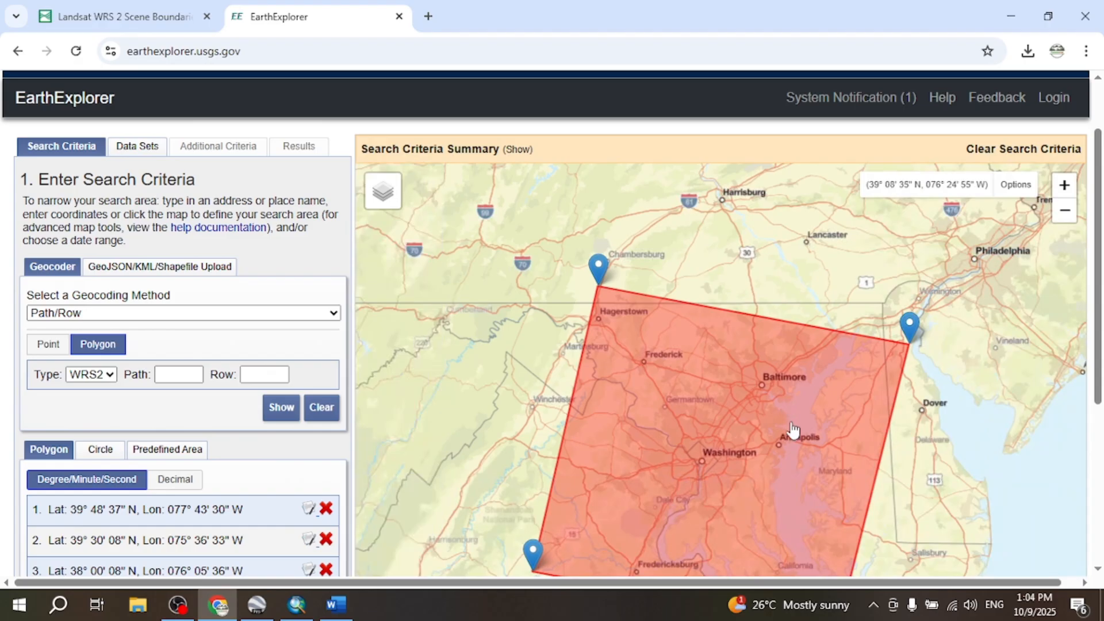
scroll(807, 423, down, 2)
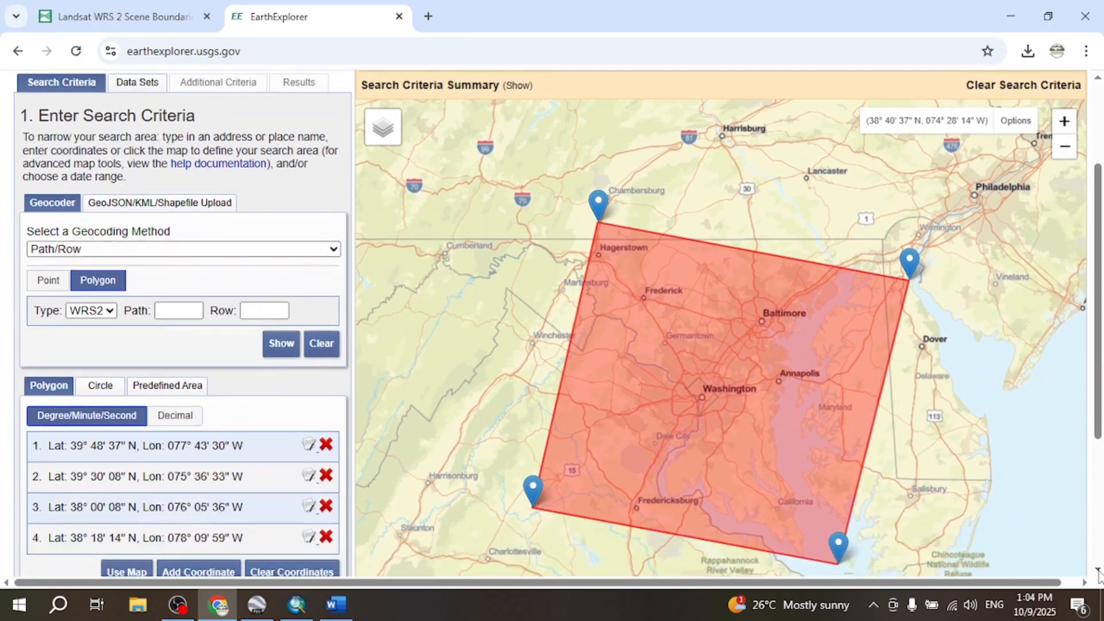